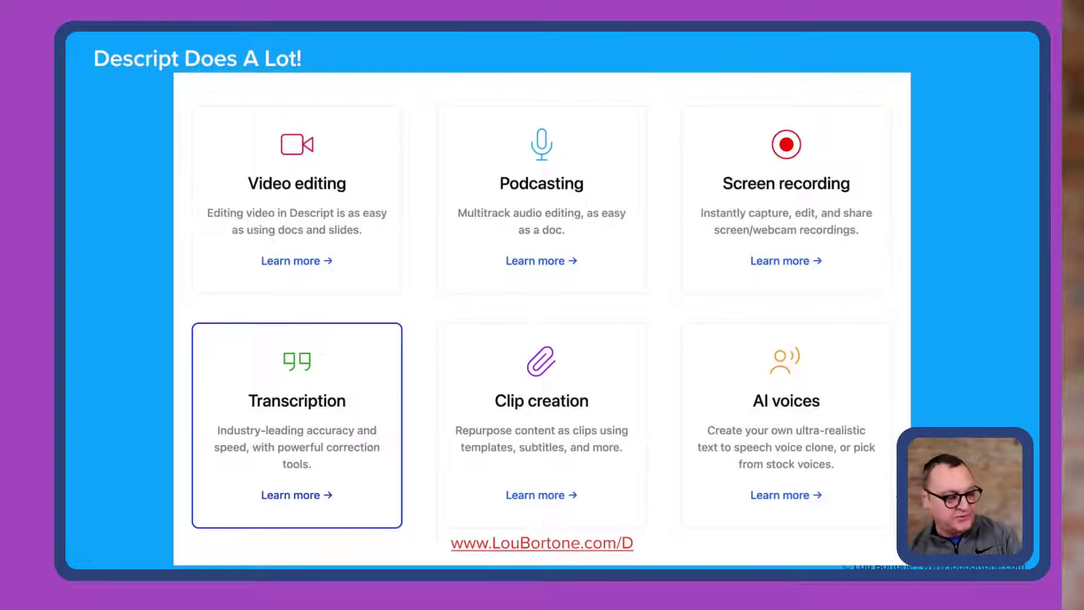
key("Right")
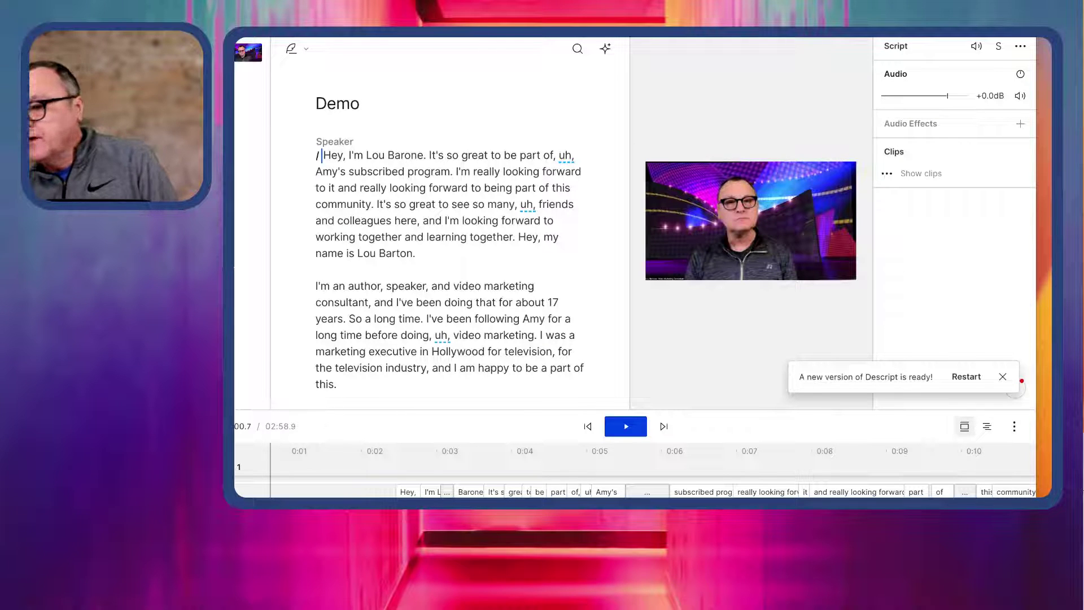
left_click_drag(653, 286, 654, 224)
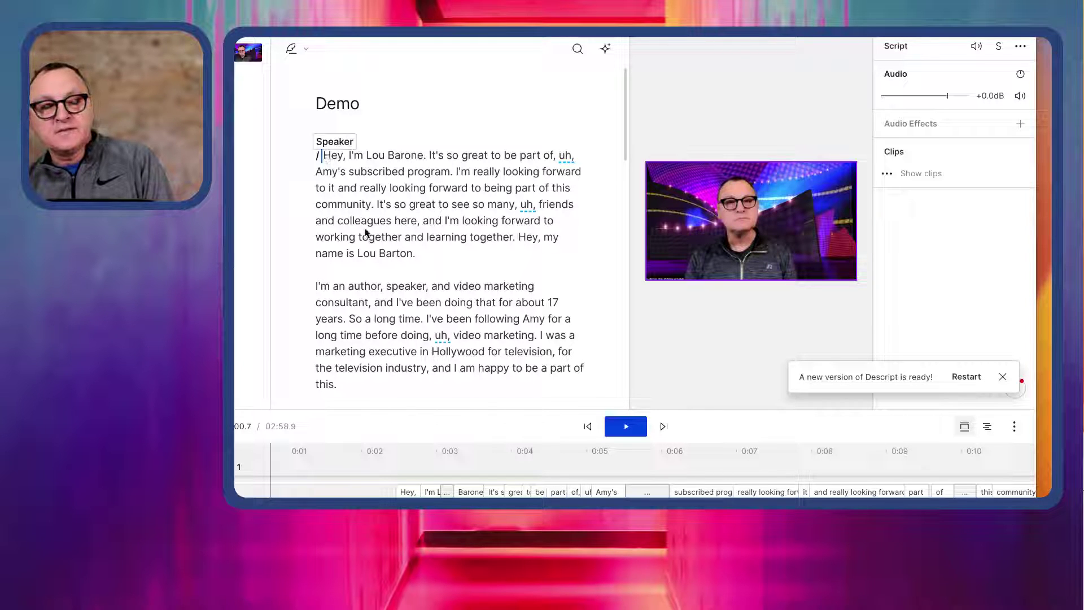
left_click(497, 84)
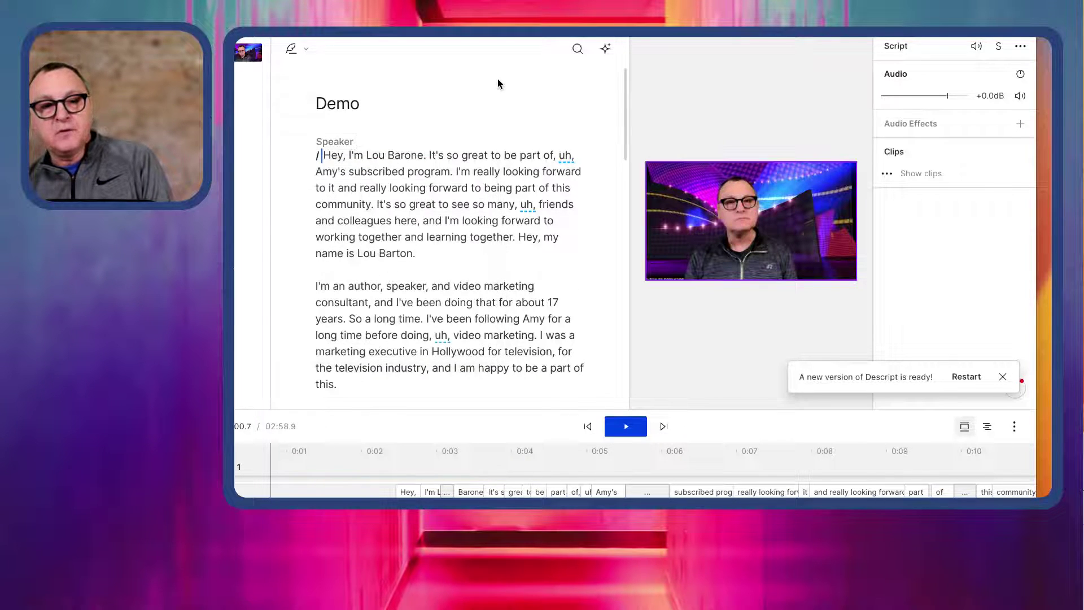
left_click(305, 49)
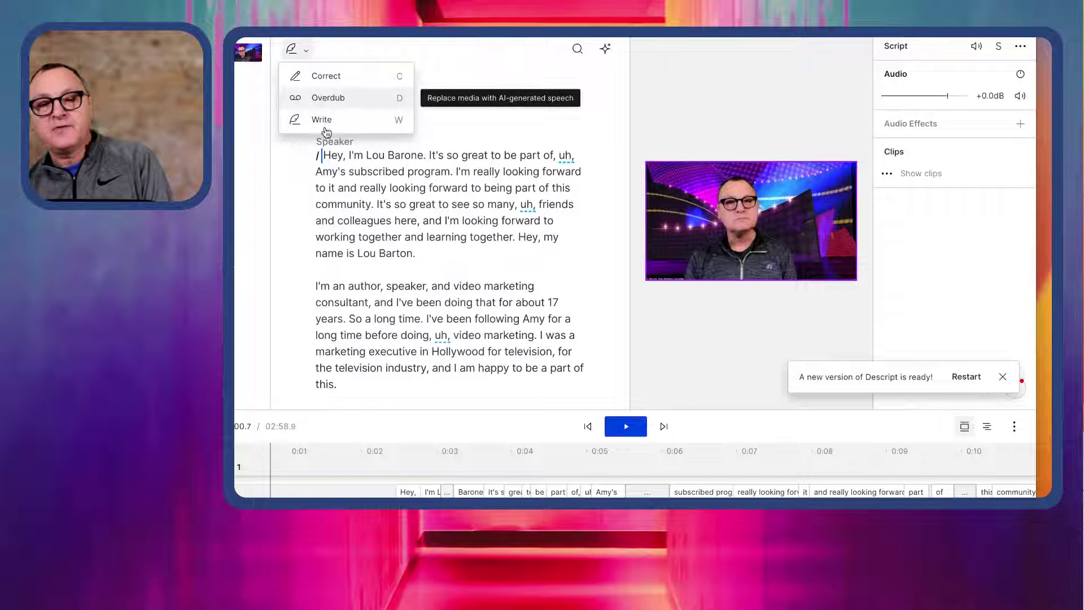
left_click(323, 157)
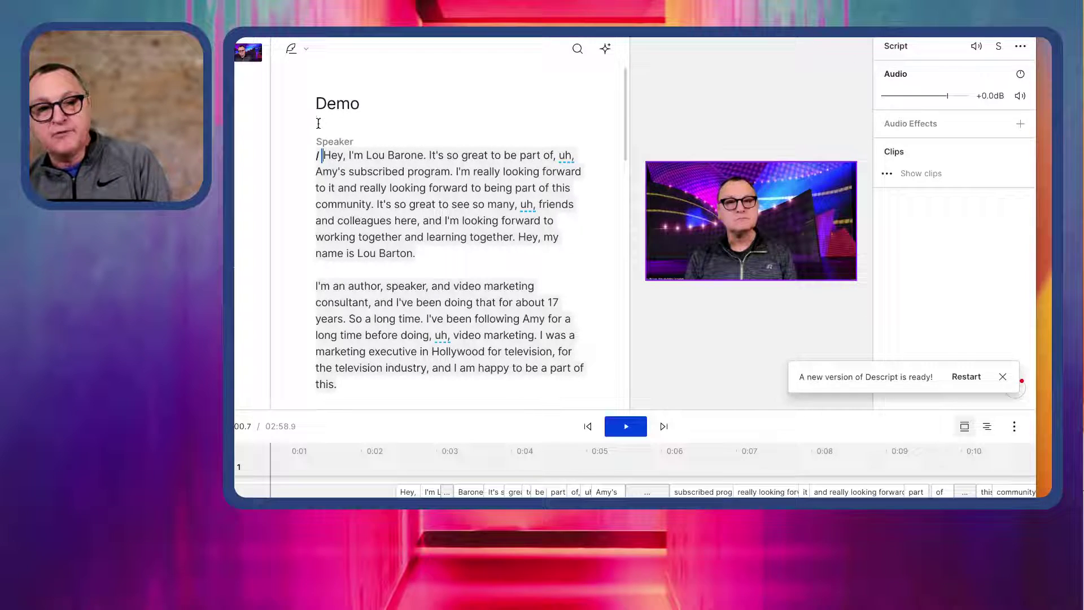
Step: Assign the presenter's existing speaker label to the first paragraph of the Demo script
left_click(333, 146)
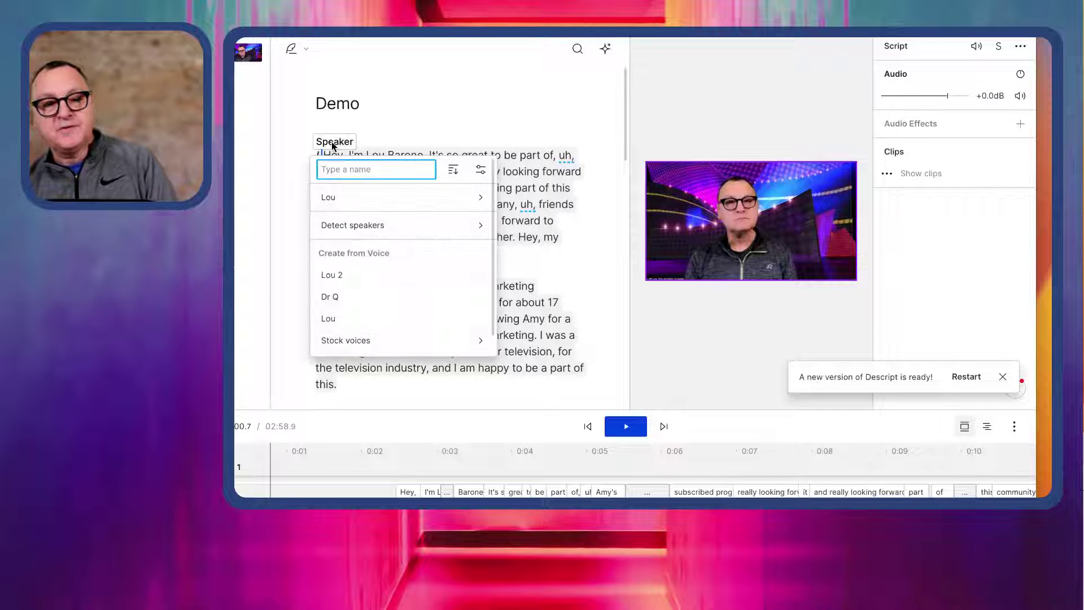
mouse_move(341, 198)
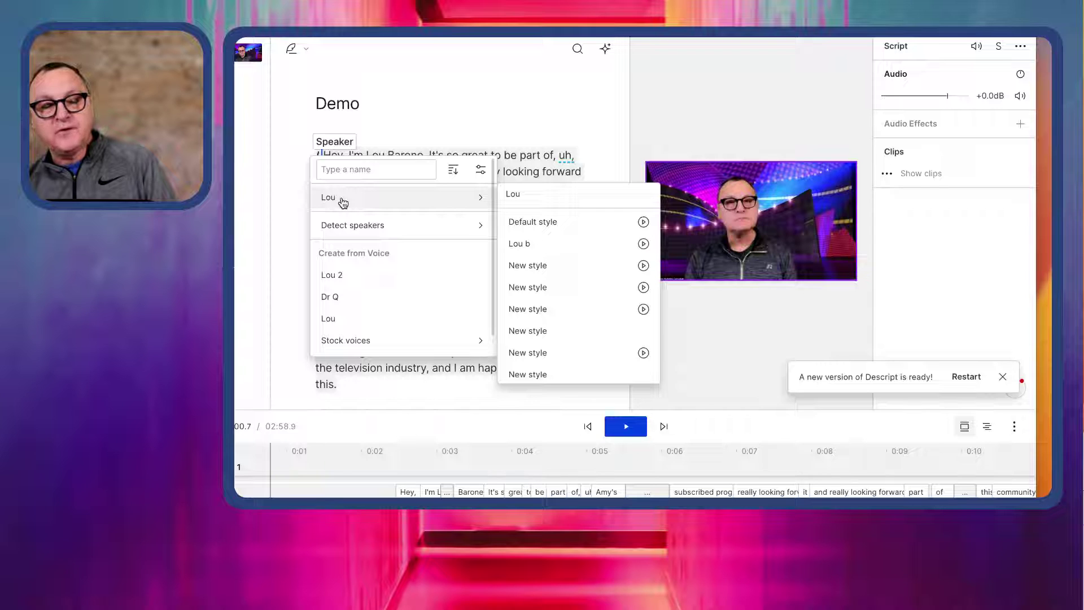
left_click(343, 202)
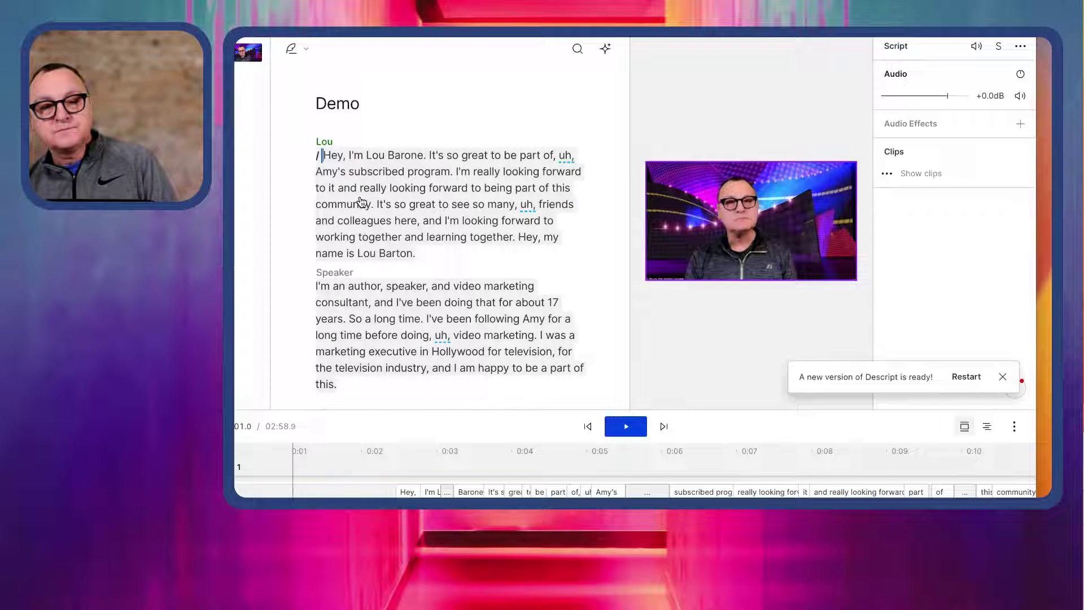
Step: Label the second paragraph, beginning "I'm an author", with the stock voice Henry as its speaker
left_click(332, 277)
mouse_move(364, 356)
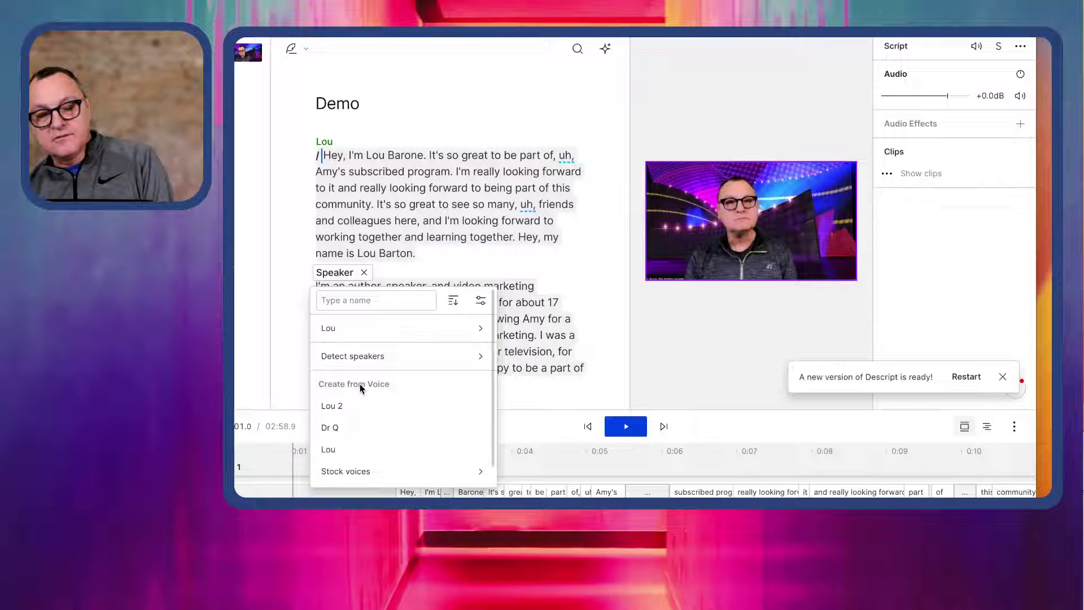
left_click(353, 474)
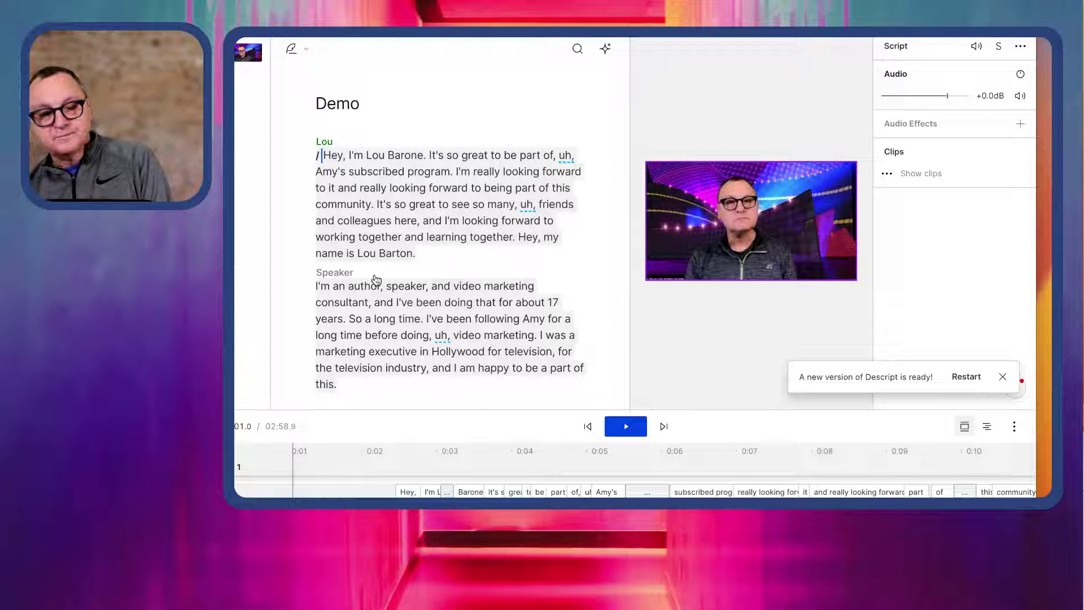
left_click(309, 289)
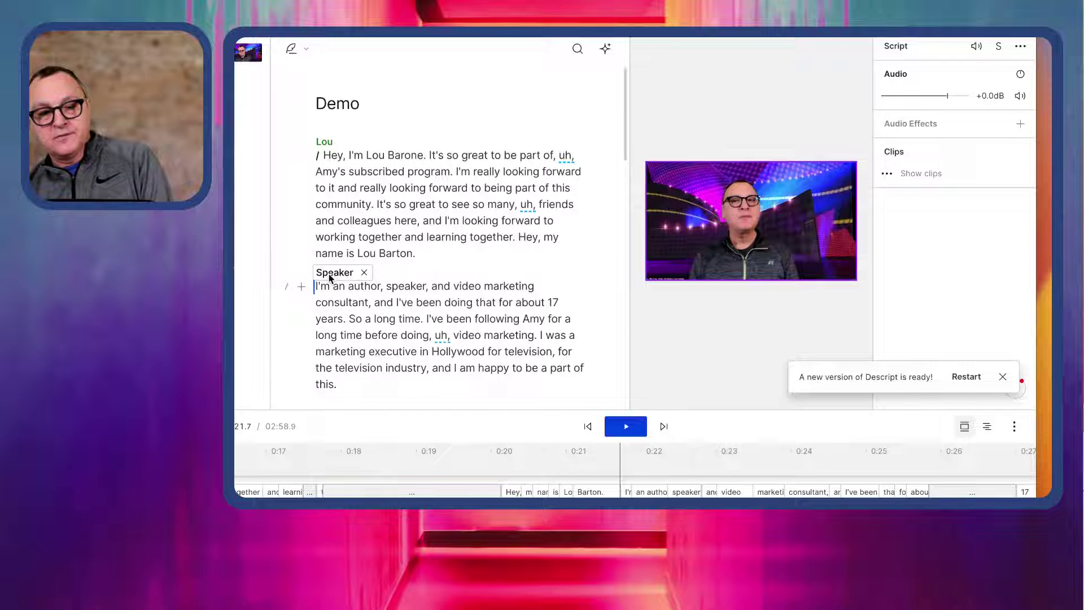
left_click(331, 277)
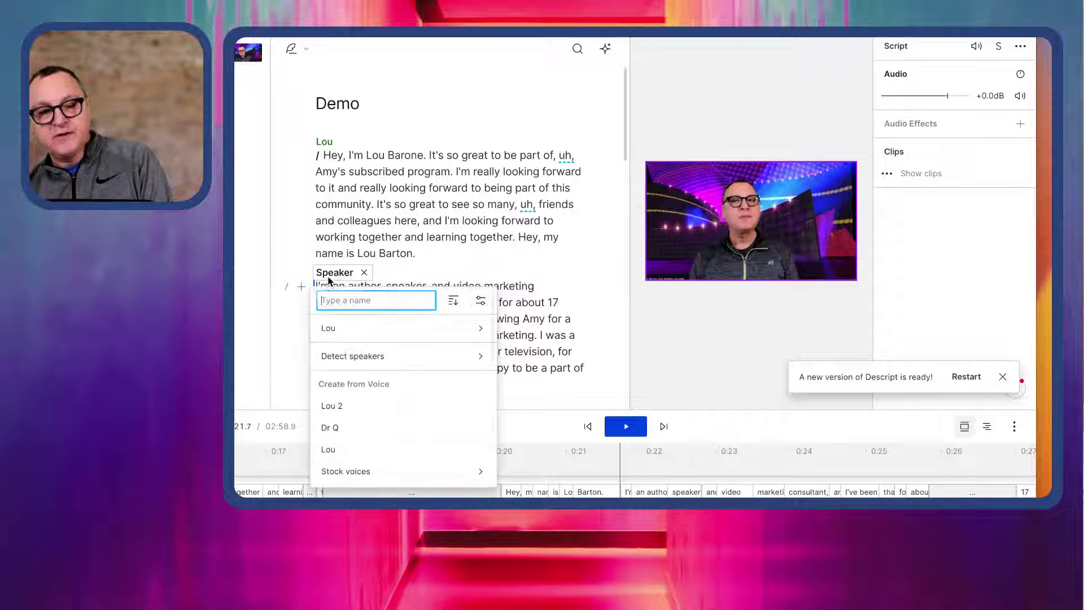
left_click(411, 470)
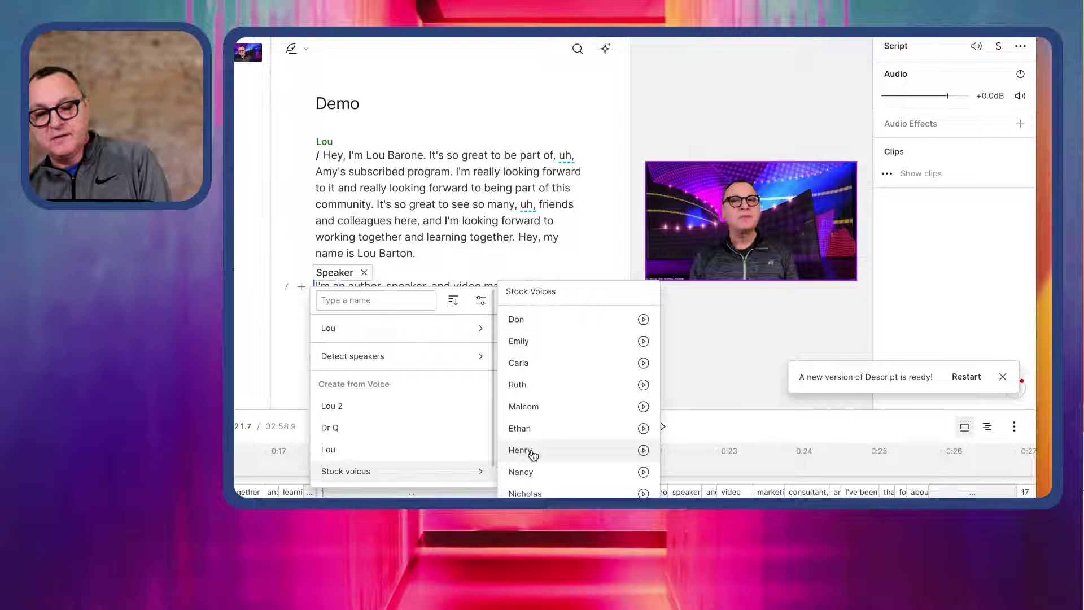
left_click(533, 455)
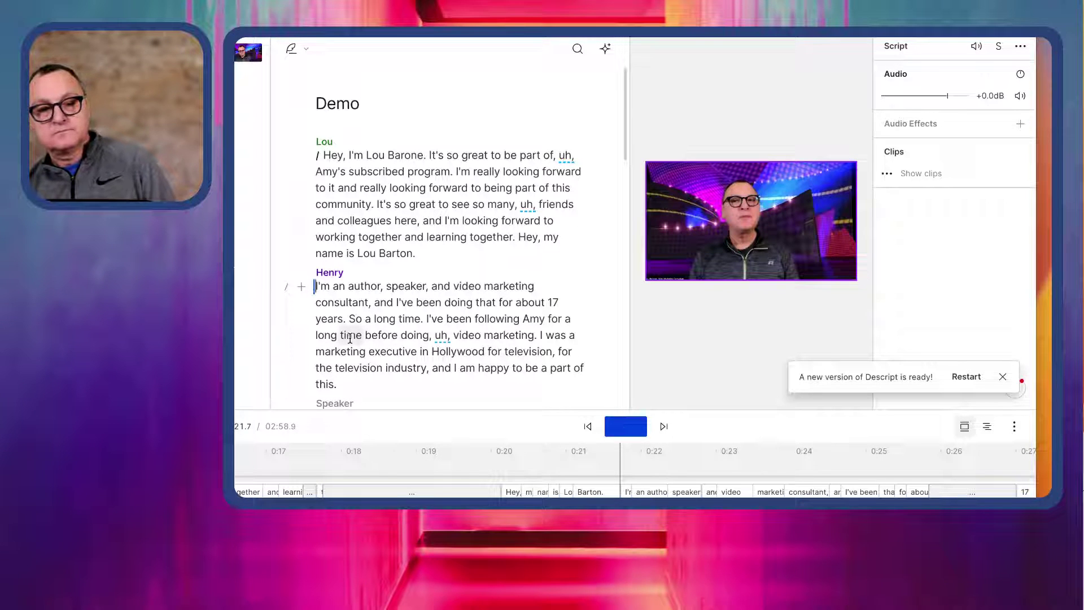
Step: Play short passages of the second and first paragraphs to check the recording against the script
key("space")
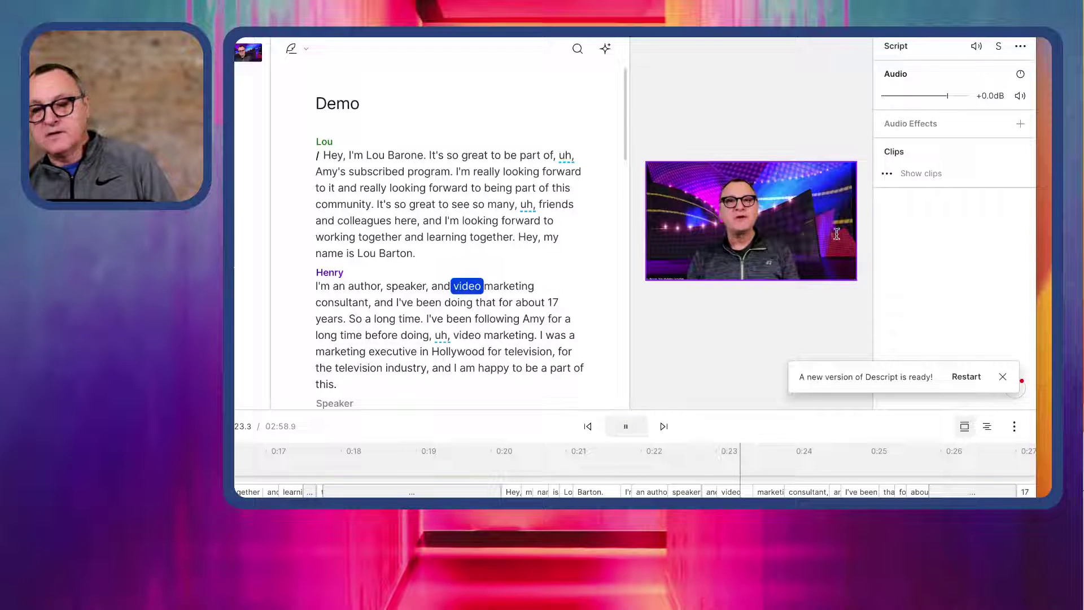
left_click(452, 285)
left_click(324, 160)
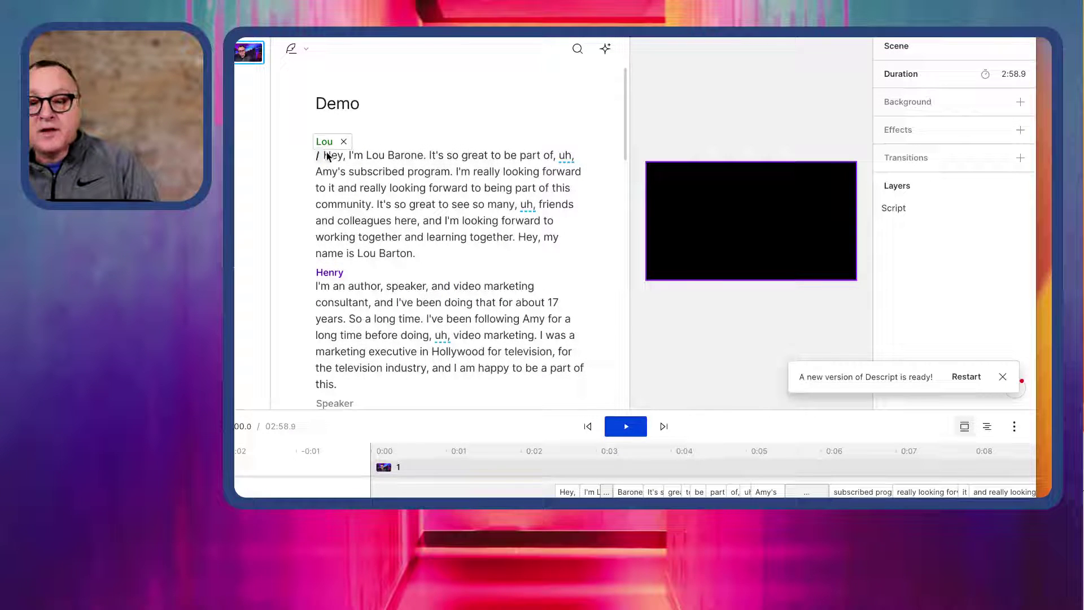
left_click(319, 171)
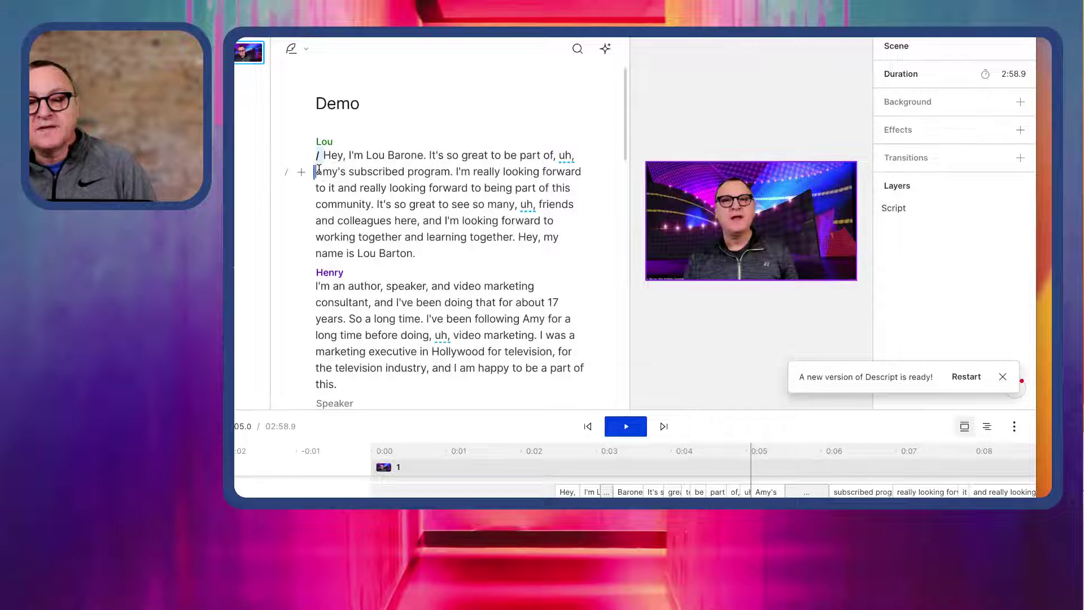
key("space")
key("space")
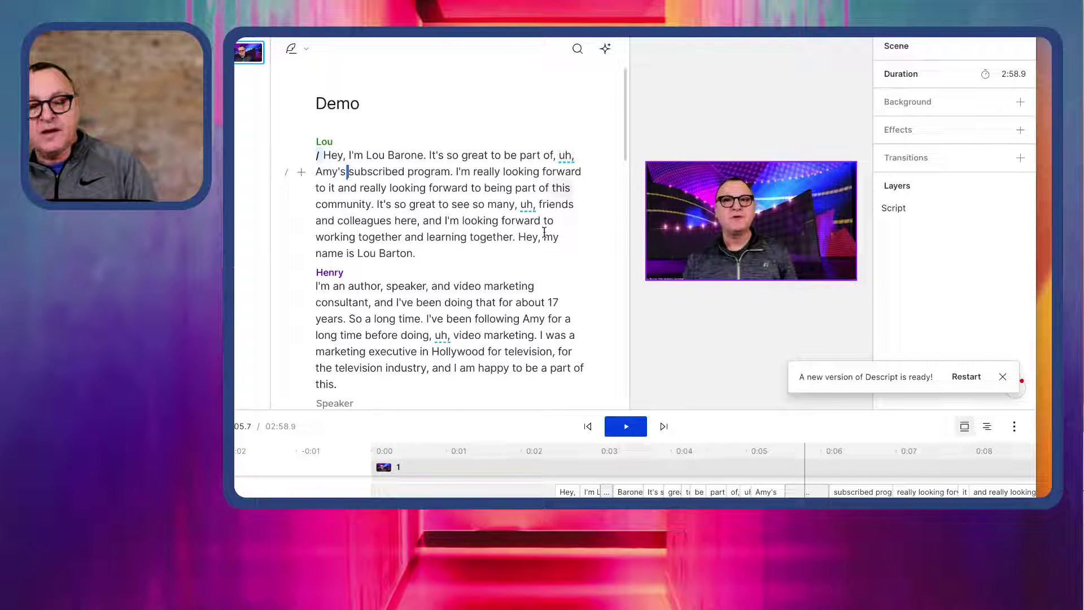
Step: Remove all detected filler words such as "um" and "uh" from the Demo composition, deleting their media throughout
scroll(528, 217, "down", 15)
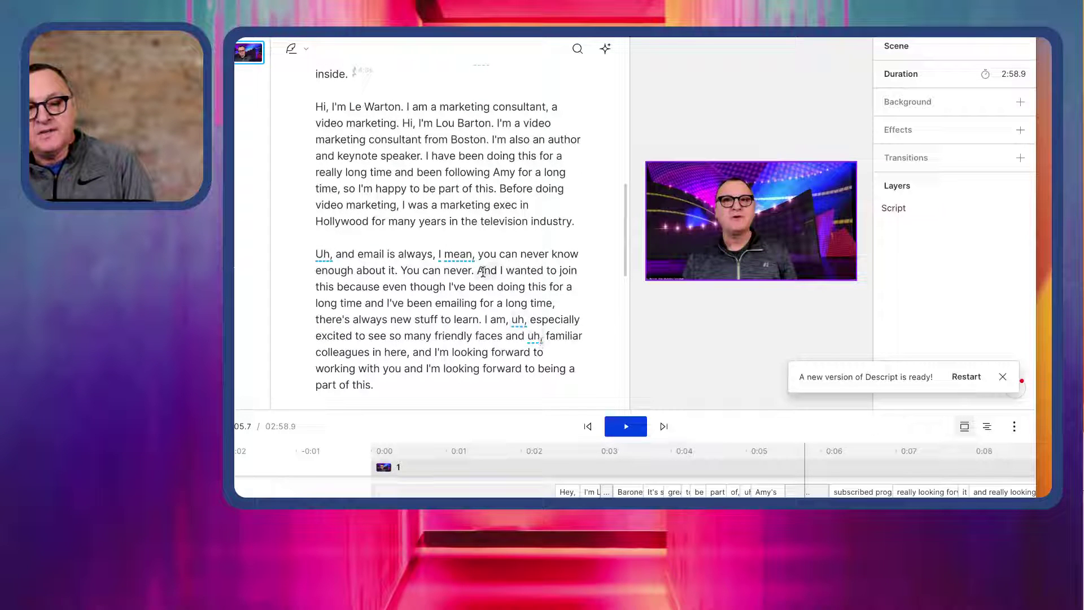
scroll(495, 261, "up", 2)
scroll(494, 262, "up", 5)
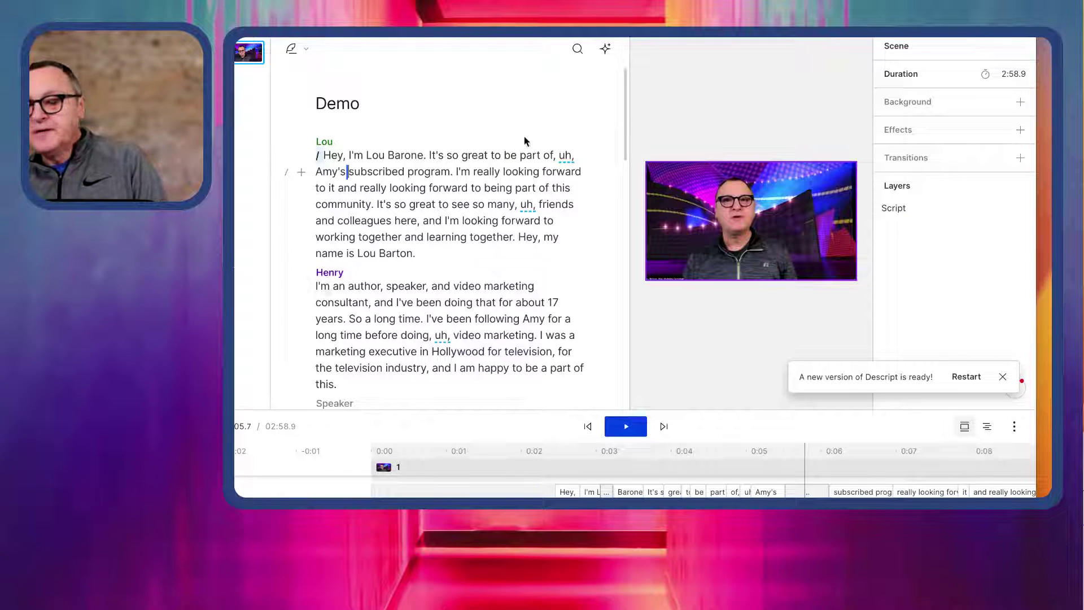
left_click(605, 49)
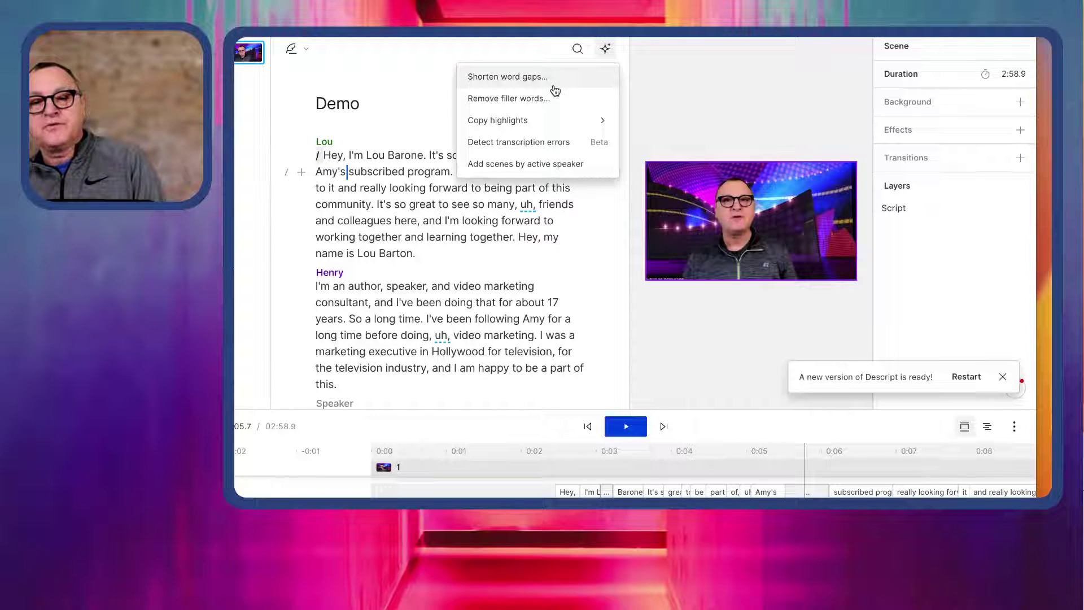
left_click(520, 99)
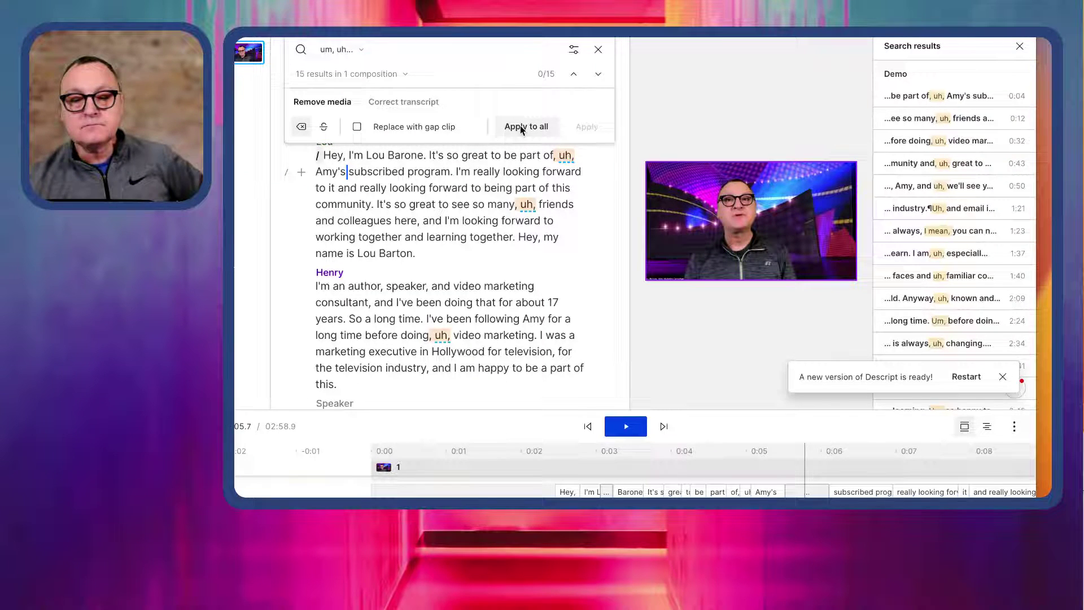
left_click(521, 128)
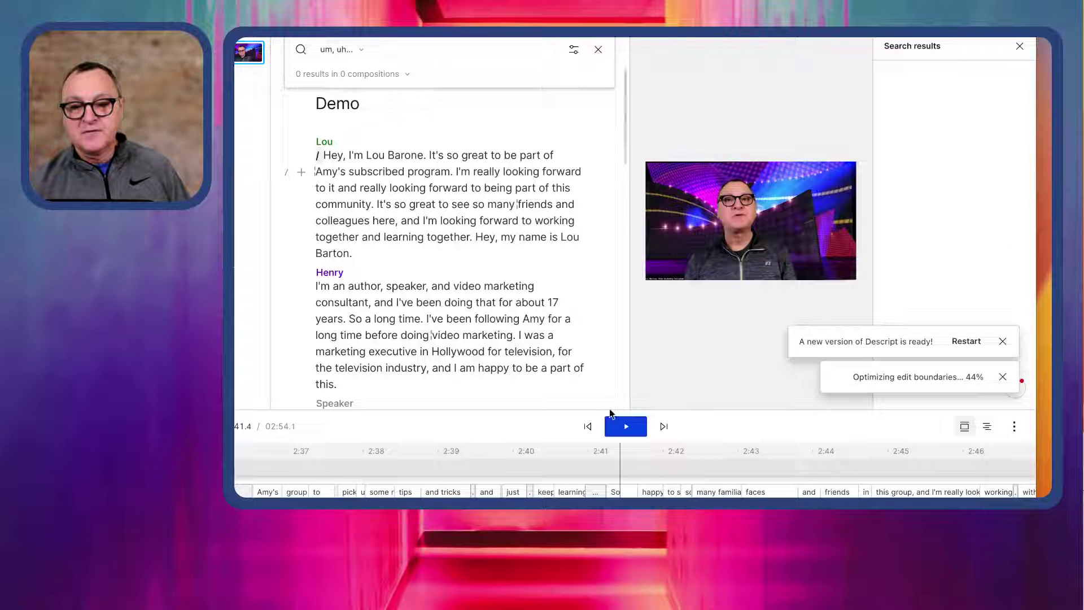
Step: Play the first paragraph from the start to check the speech without filler words
left_click(468, 106)
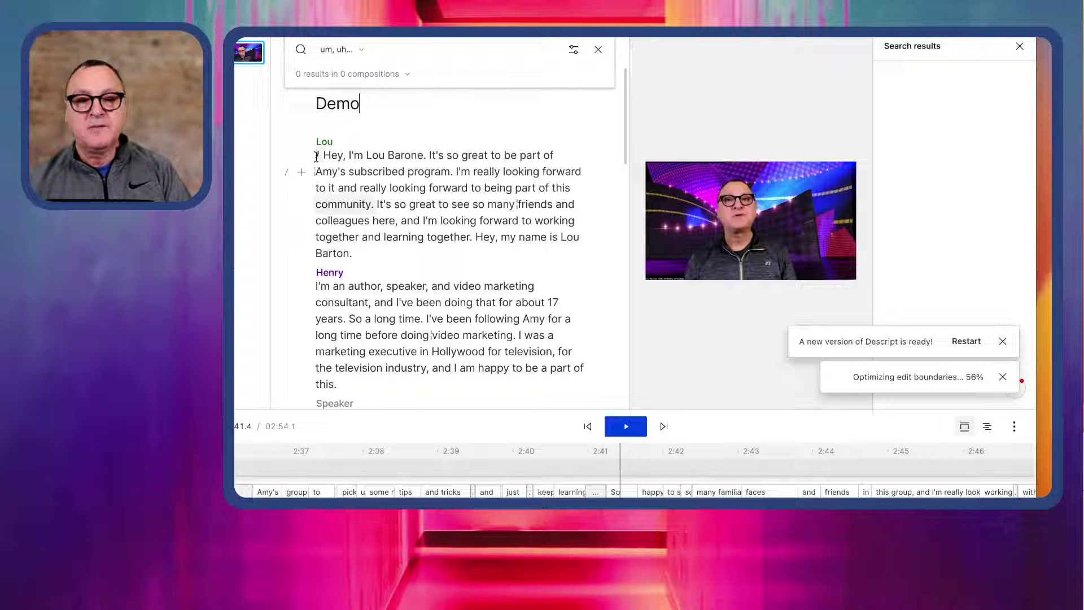
left_click(325, 157)
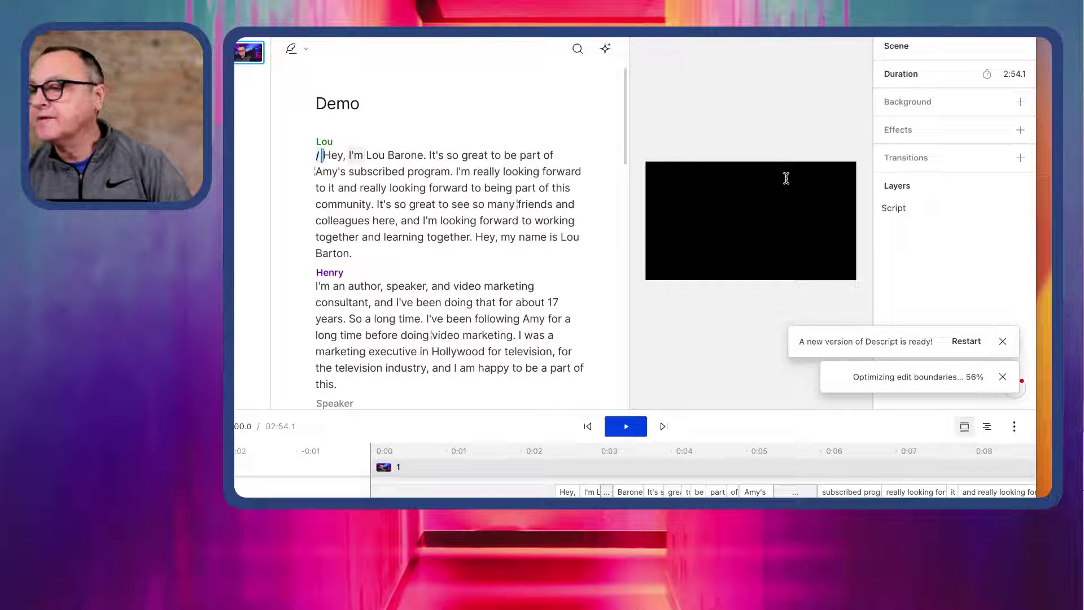
key("space")
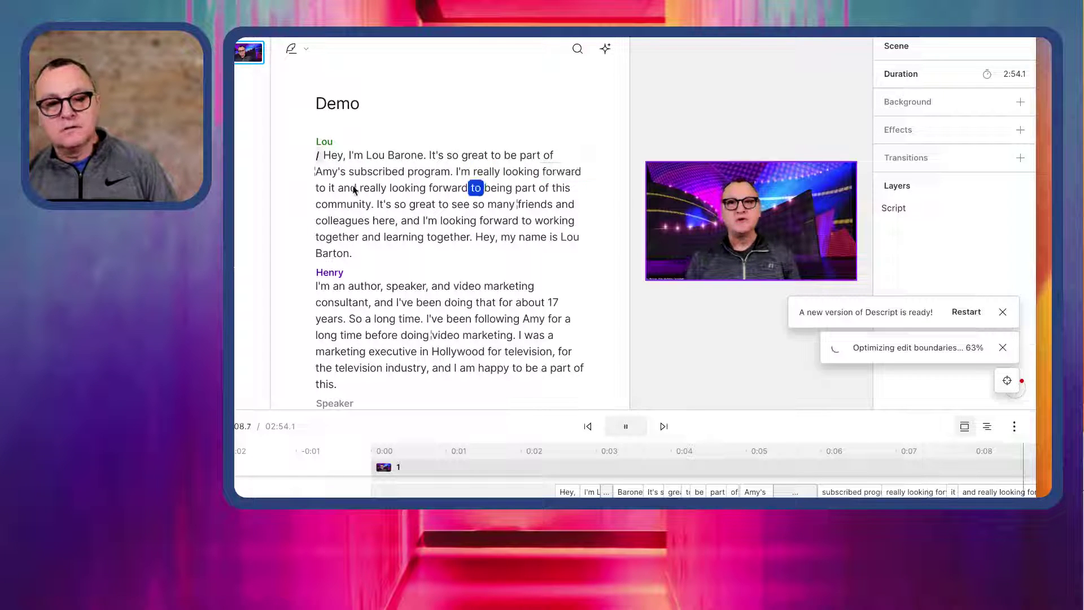
left_click(355, 223)
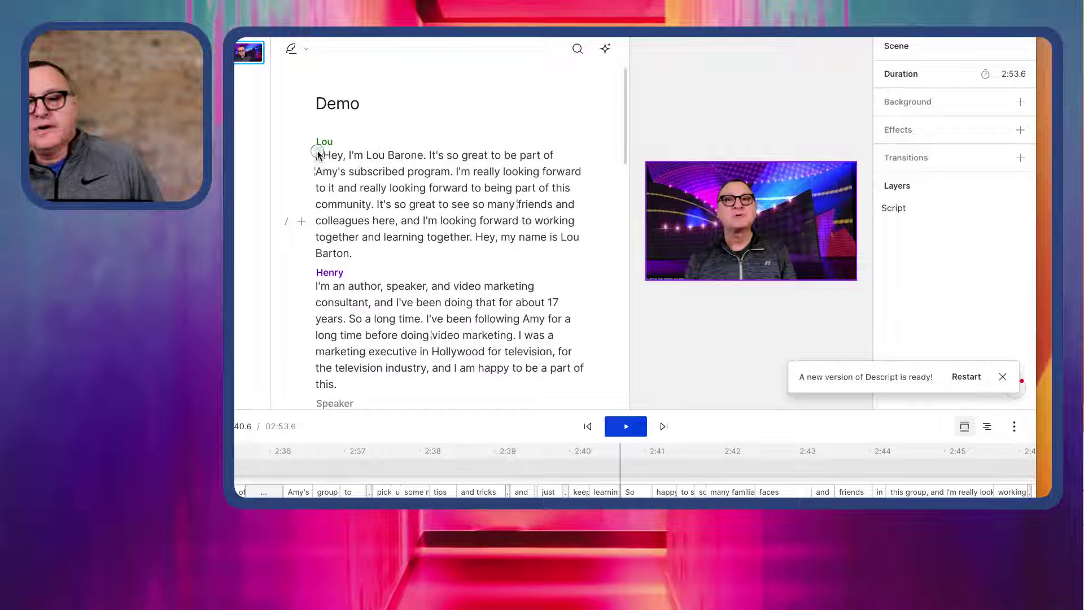
Step: Apply the Studio Sound audio repair effect to the script's recording
left_click(312, 155)
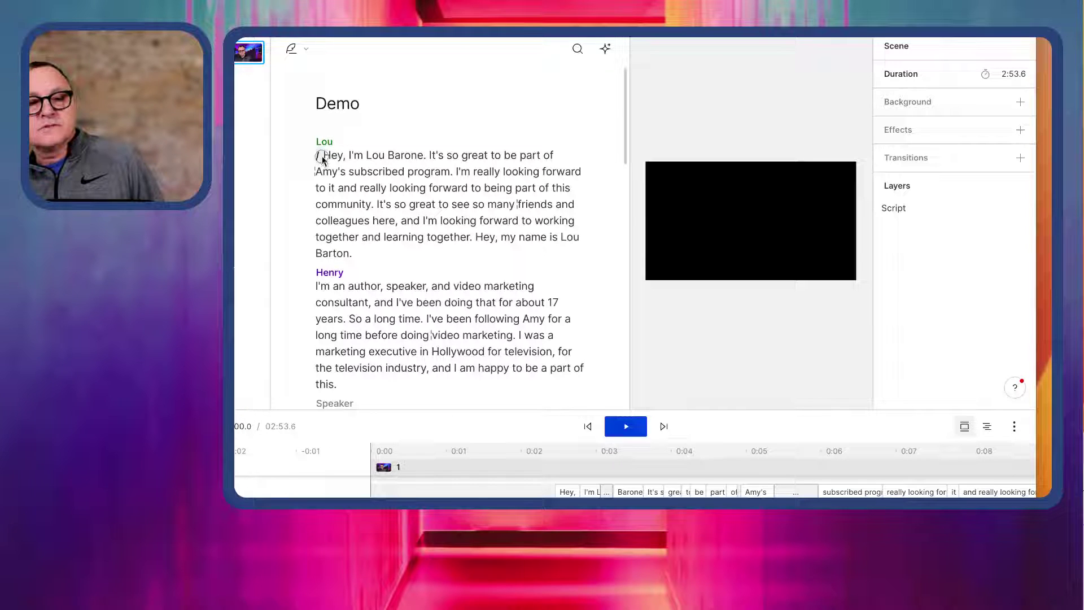
type("/")
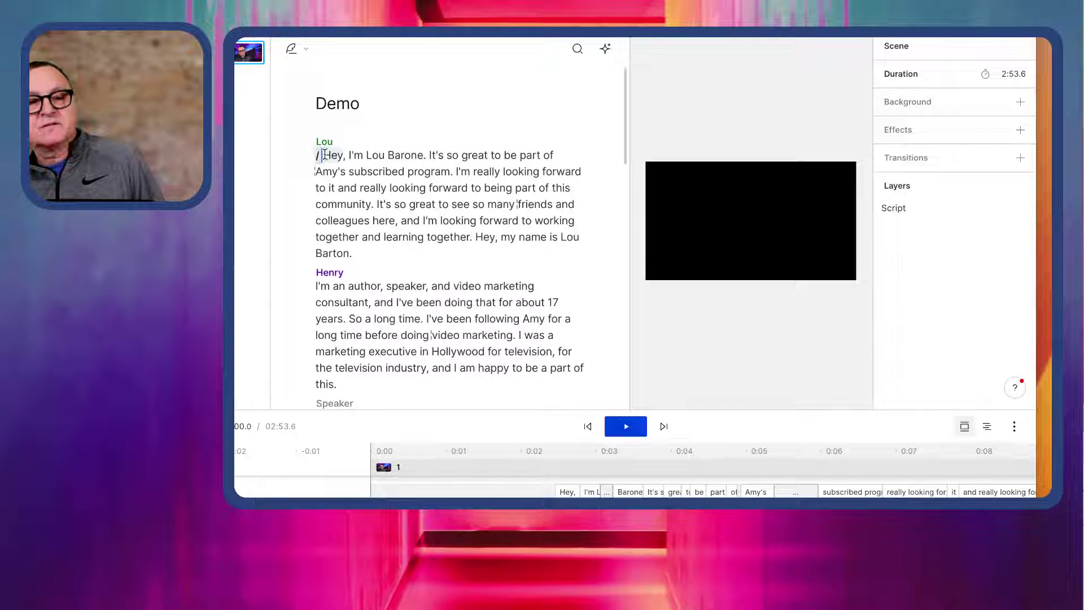
left_click(949, 209)
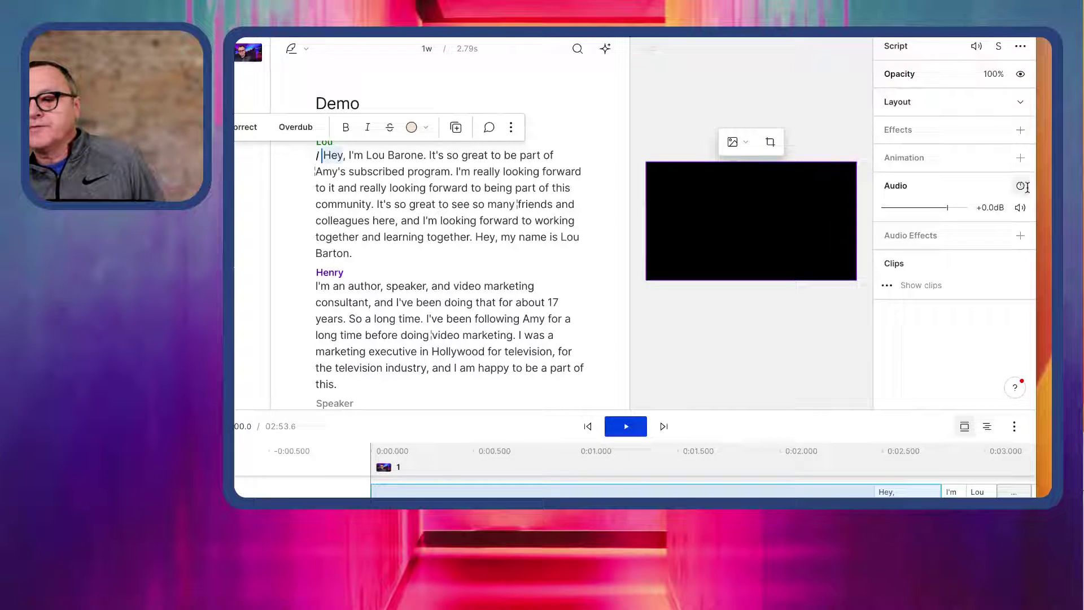
left_click(1020, 239)
mouse_move(919, 205)
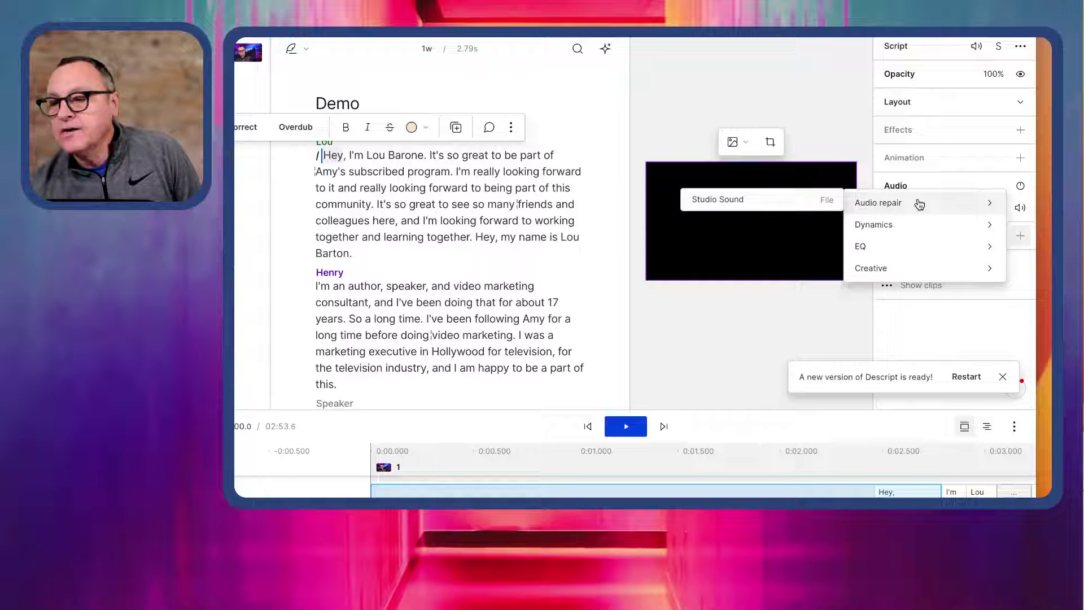
left_click(728, 202)
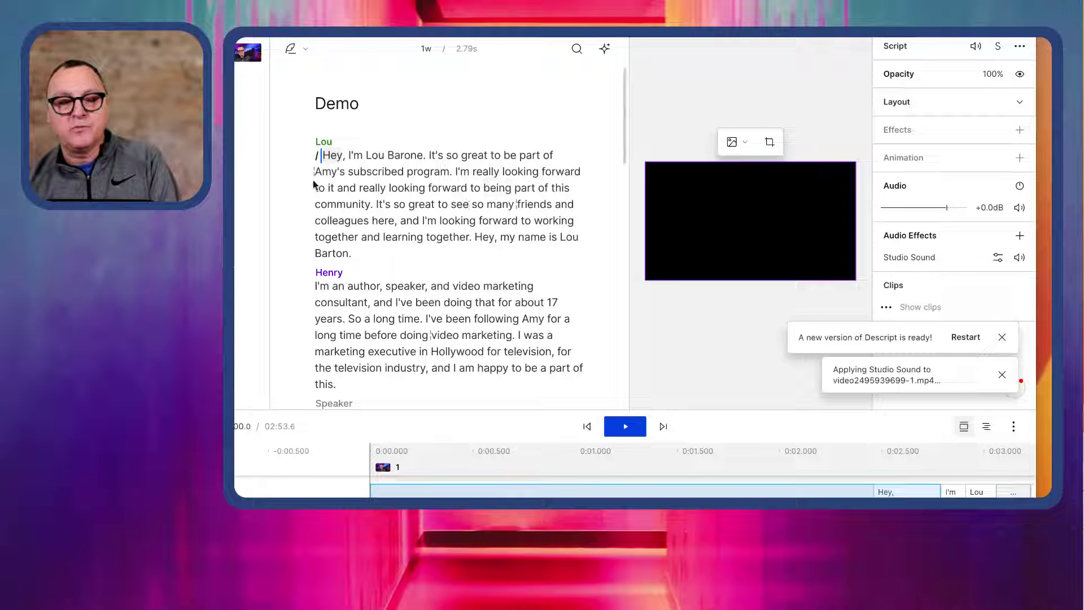
Step: Play the beginning of the script and the second paragraph to listen to the audio with Studio Sound
double_click(330, 158)
left_click(322, 156)
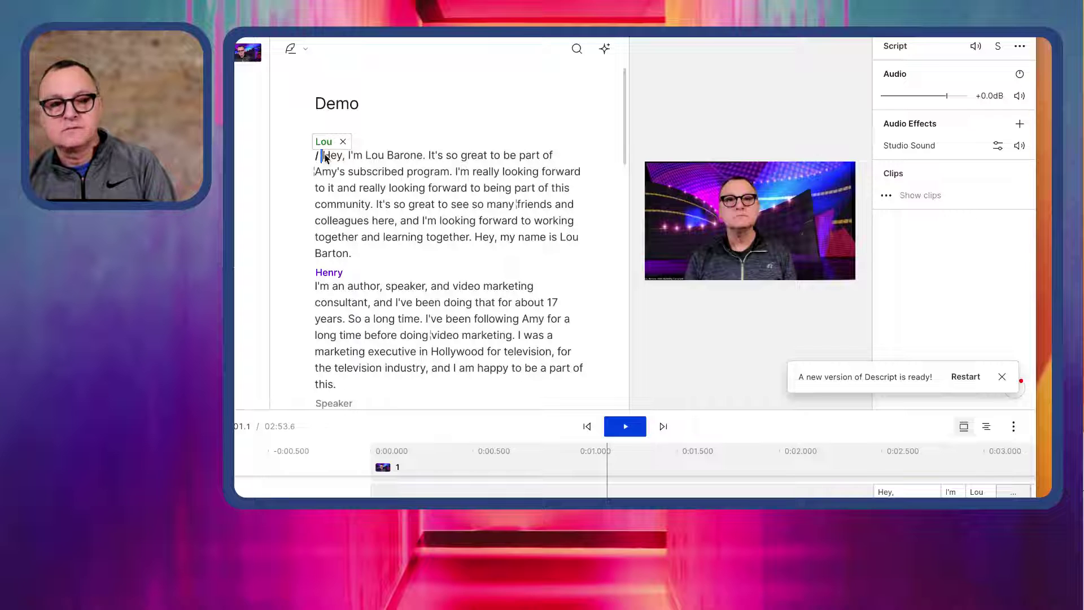
left_click(324, 141)
left_click(467, 106)
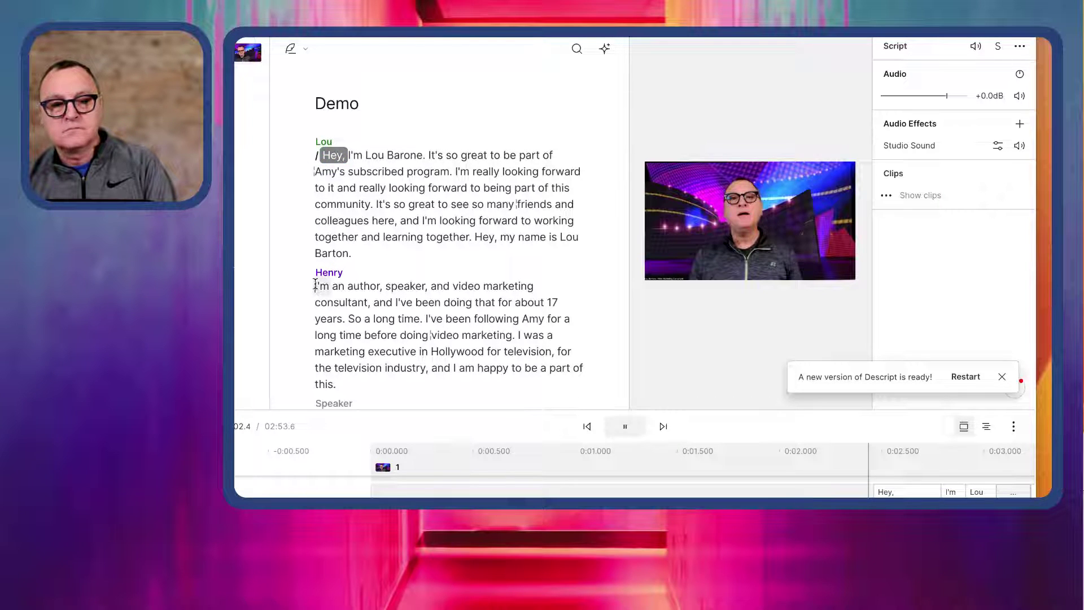
left_click(315, 285)
key("space")
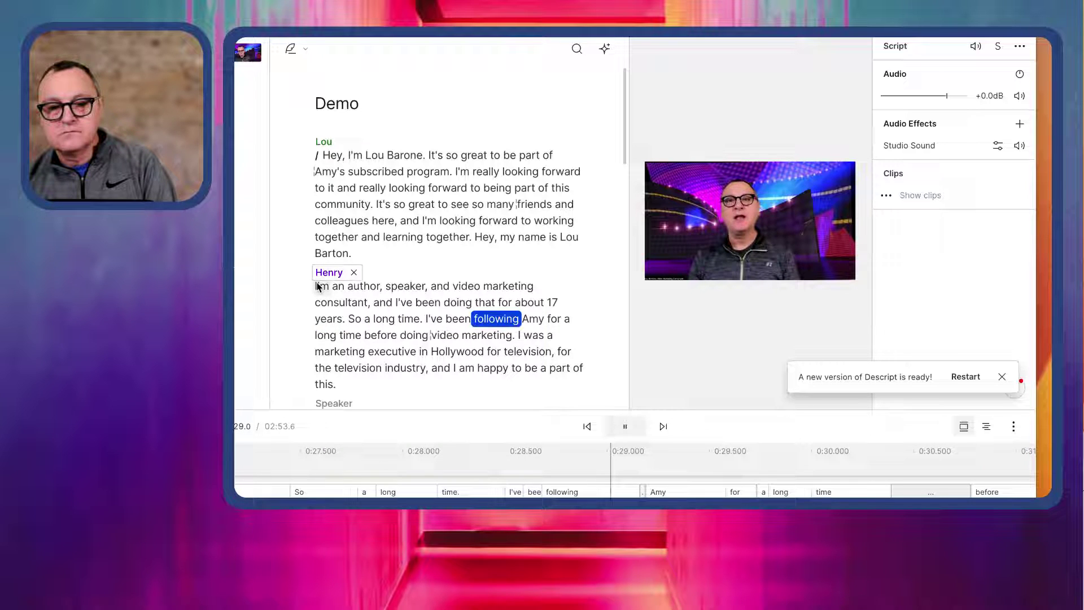
Step: Stop the playback and view the project's list of compositions
key("space")
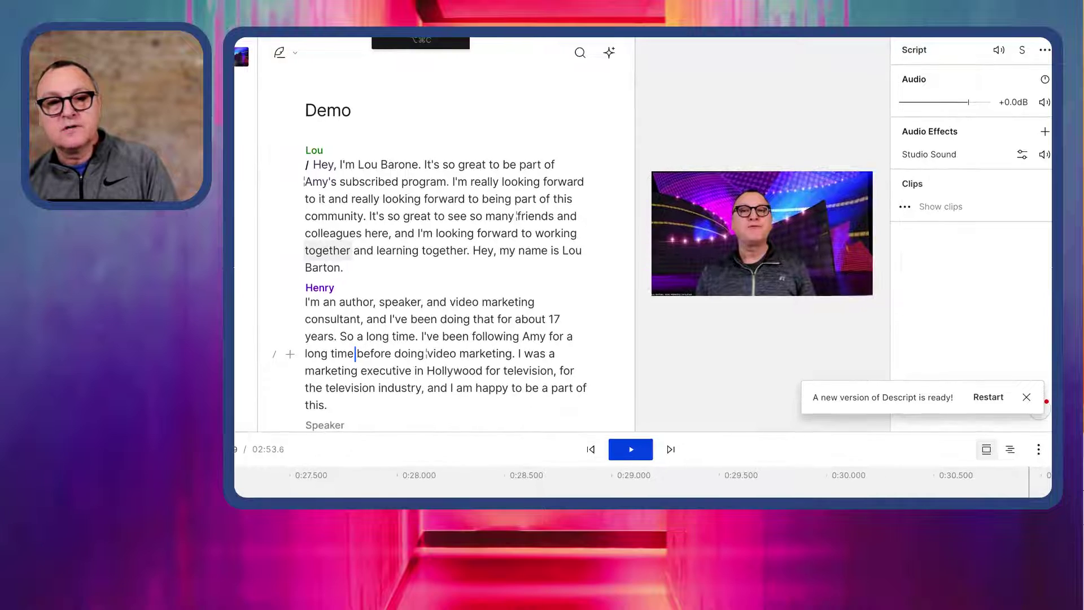
left_click(427, 12)
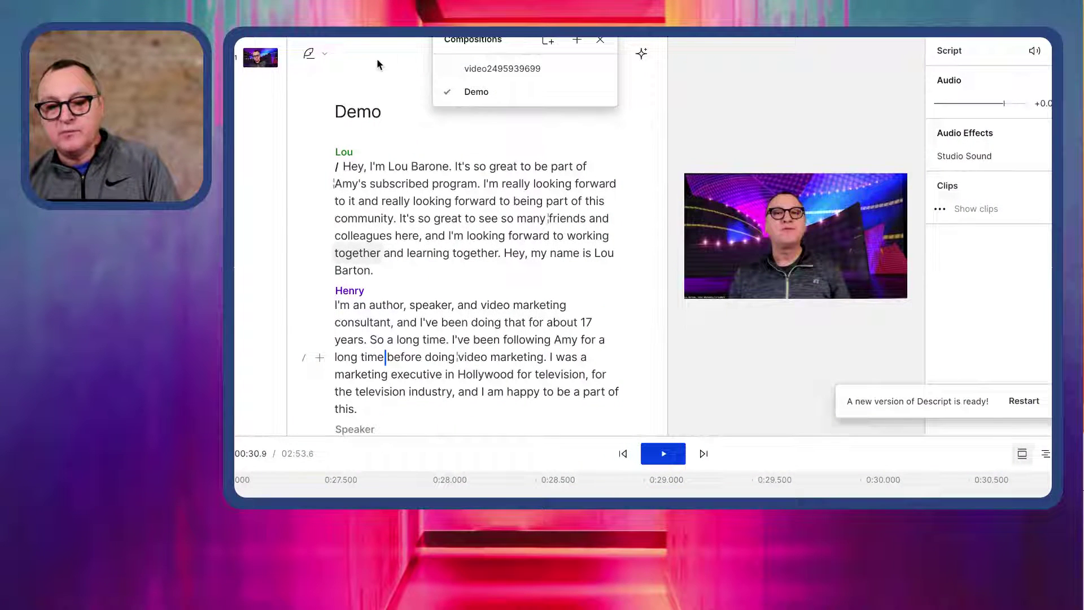
left_click(398, 64)
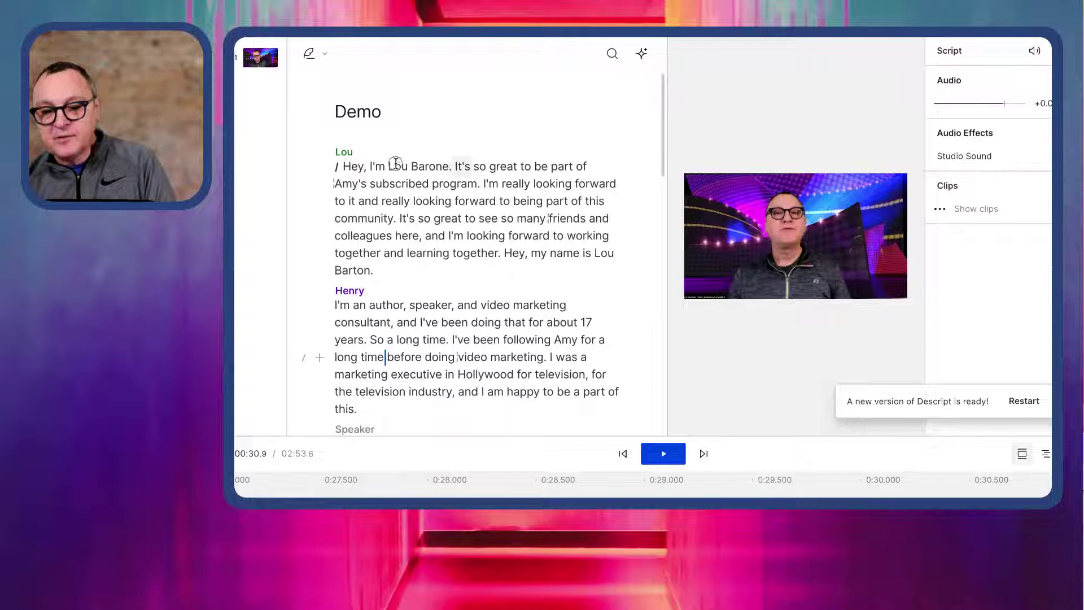
Step: Strike through the opening self-introduction sentence in the first paragraph and play the script from the start to check the cut
left_click_drag(395, 163, 332, 163)
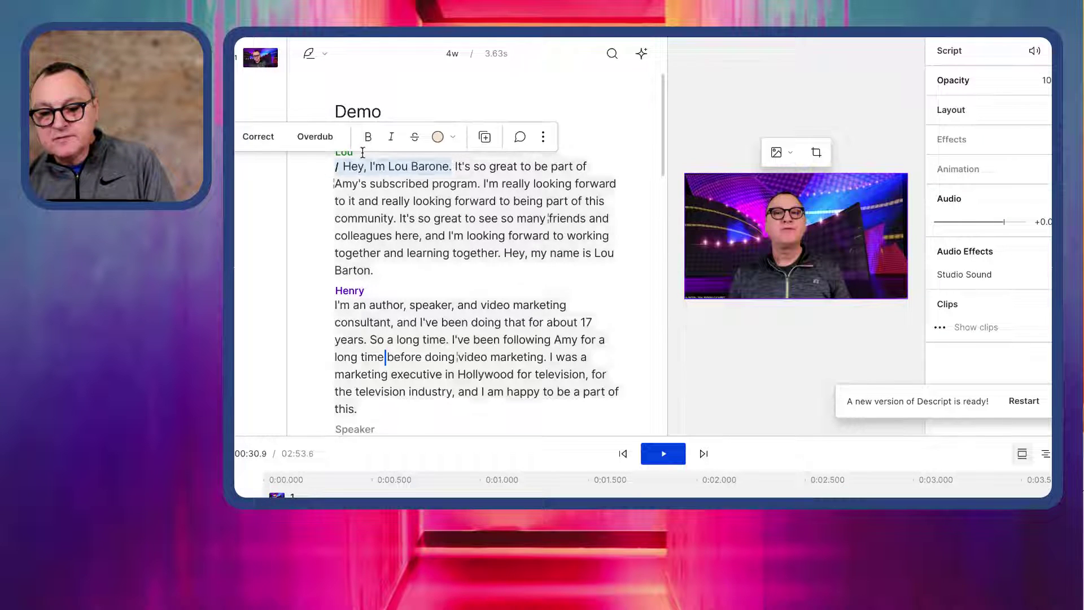
left_click(414, 138)
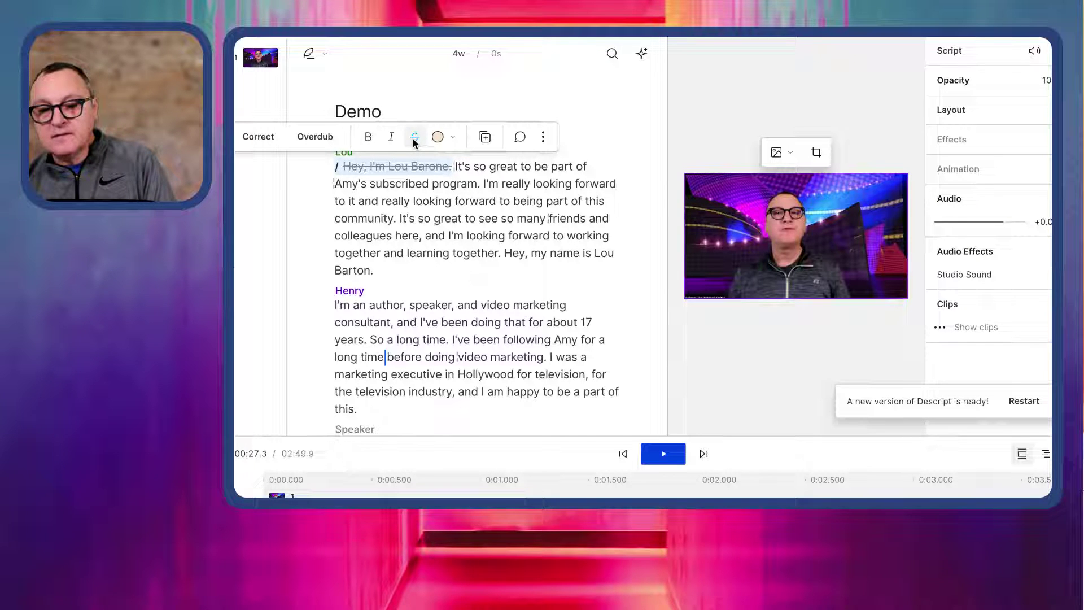
left_click(342, 169)
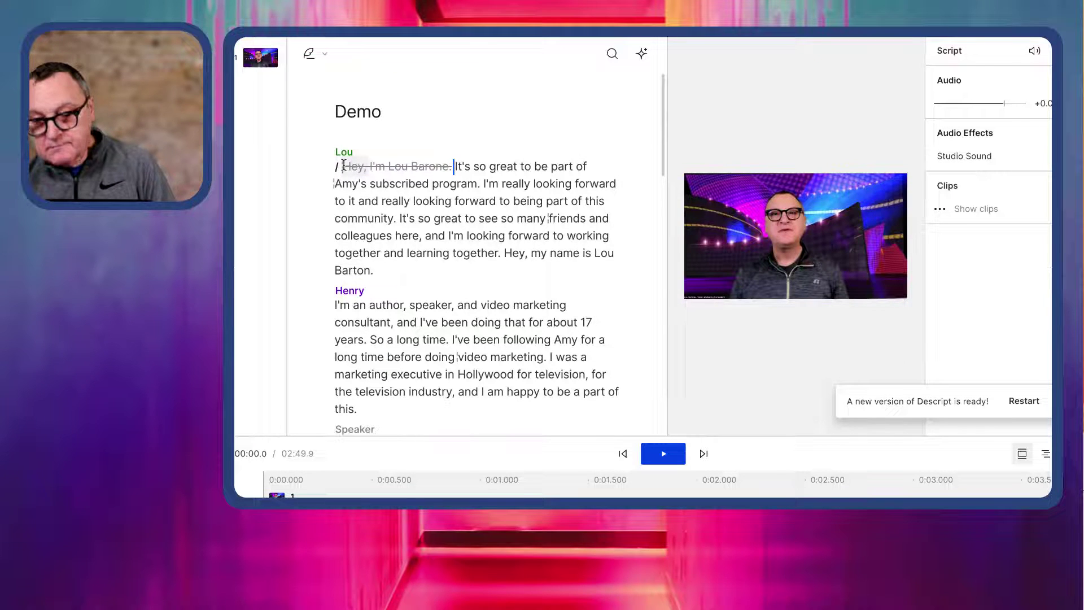
key("space")
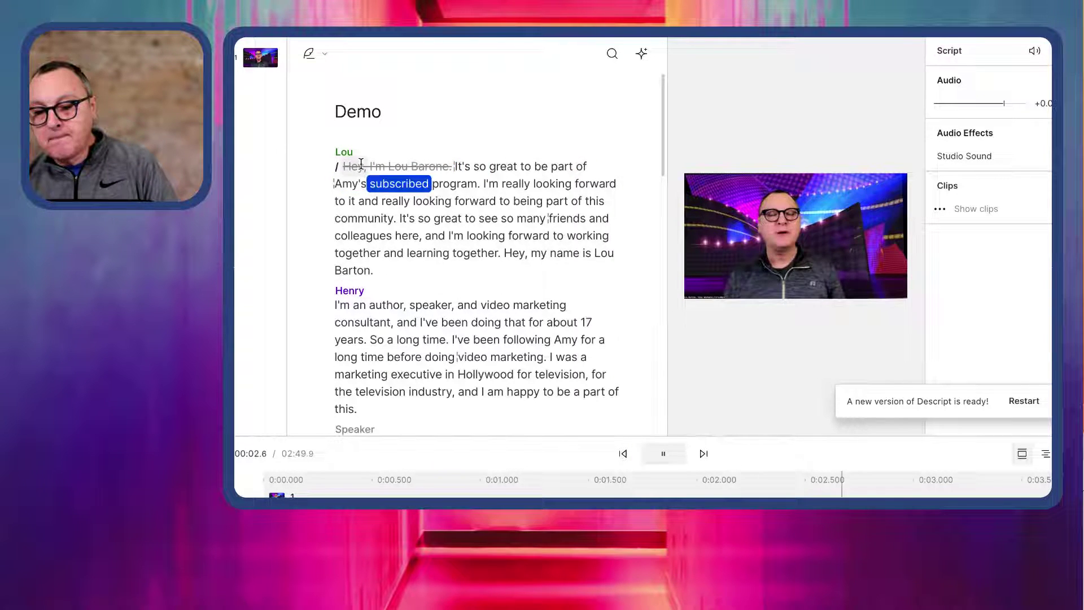
key("space")
Step: Delete the word "subscribed" from the first paragraph and play the script from the start to check the edit
double_click(428, 183)
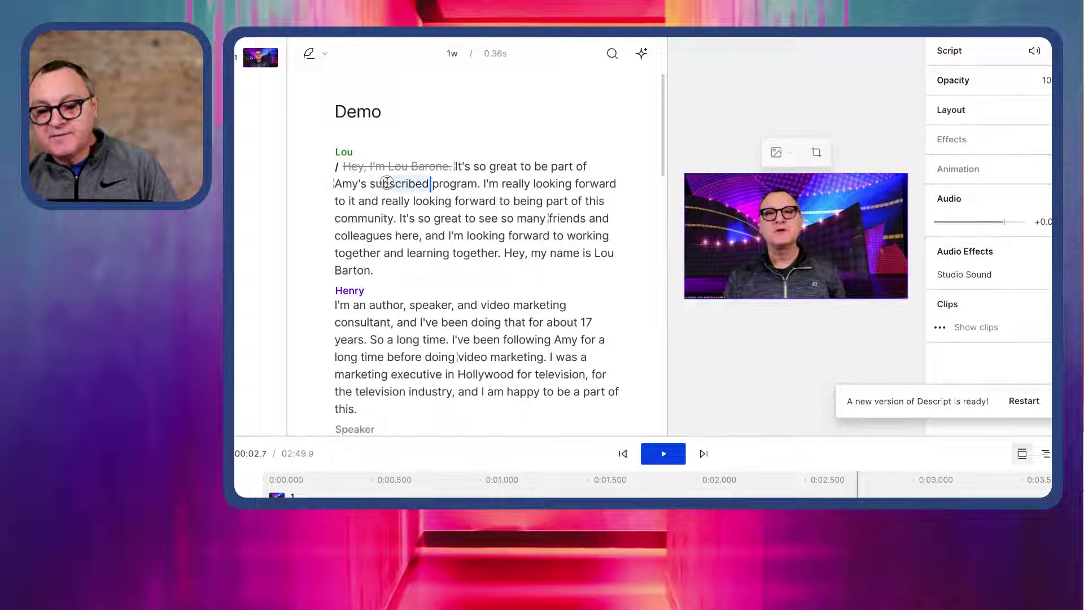
double_click(369, 184)
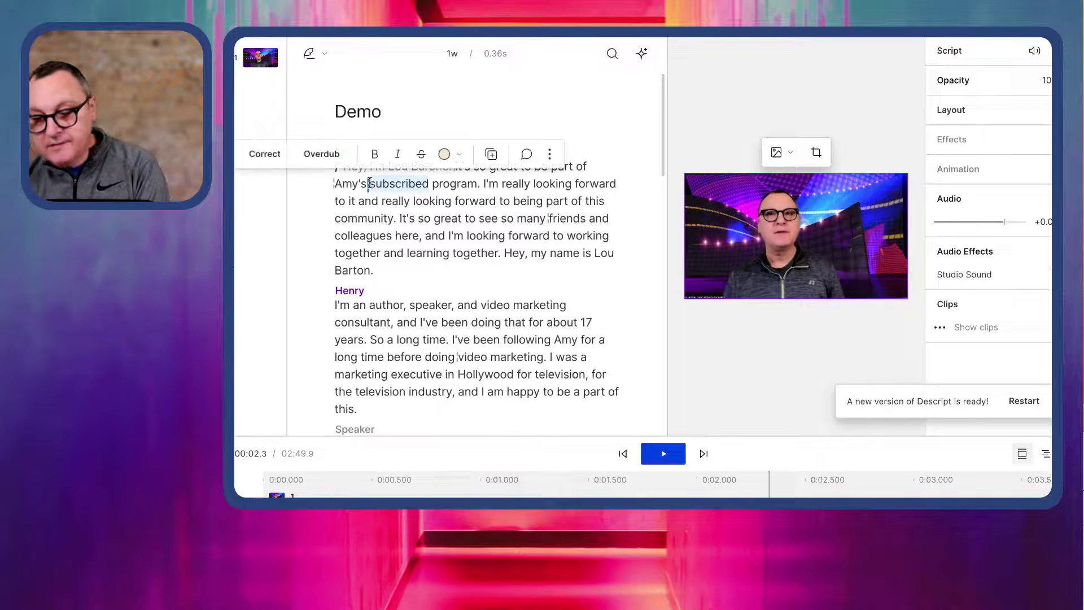
key("BackSpace")
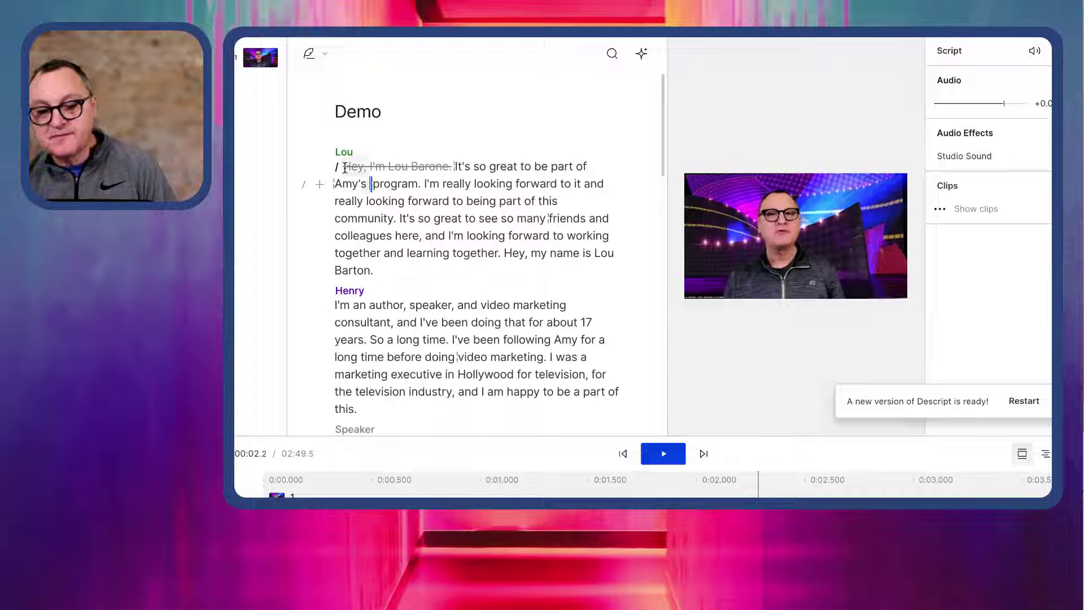
left_click(348, 167)
key("space")
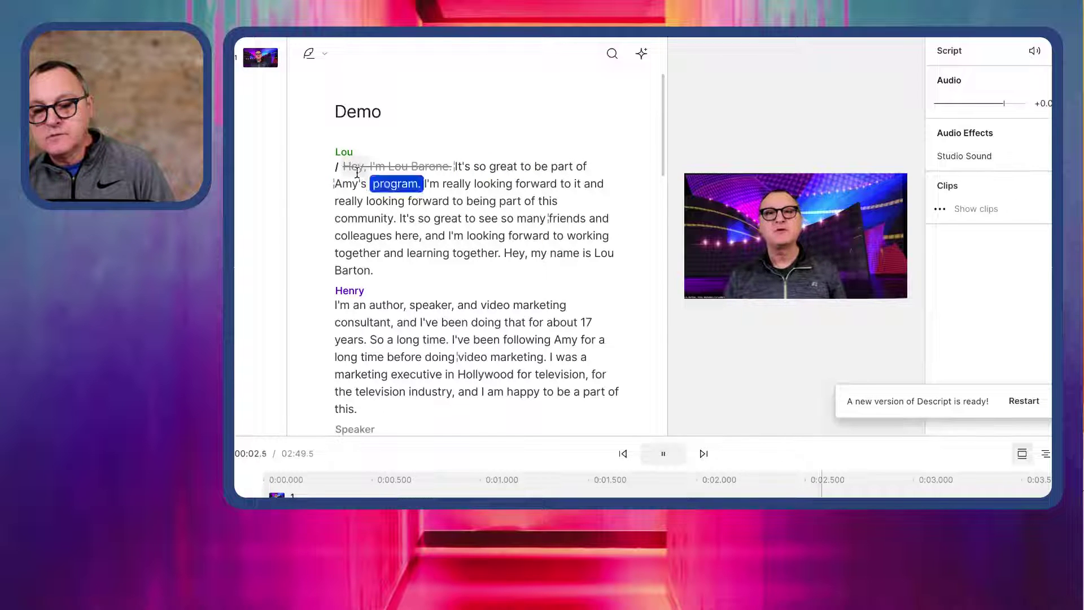
key("space")
left_click(373, 183)
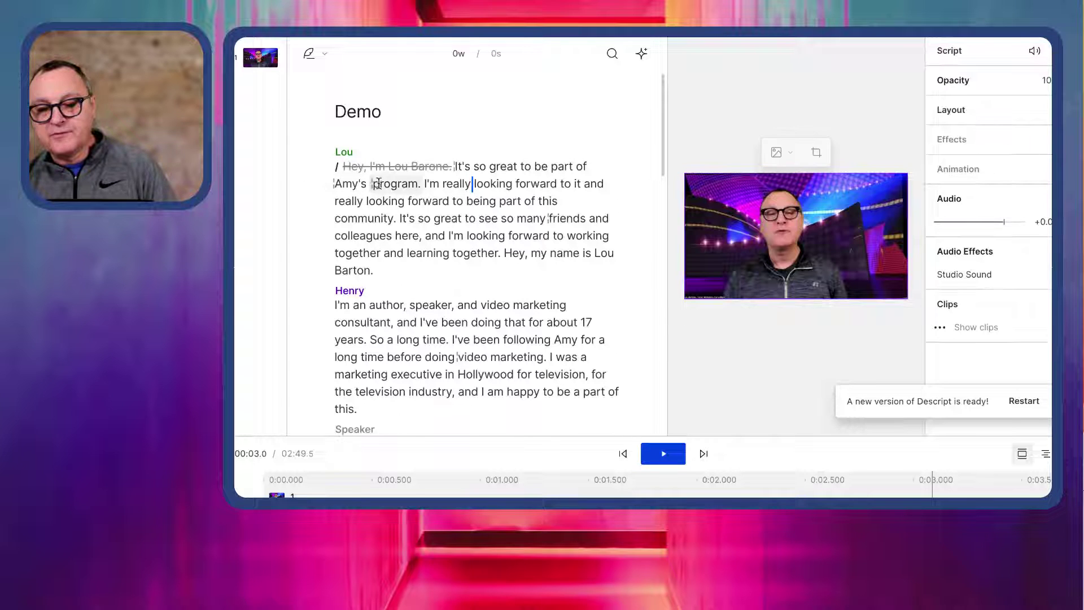
Step: Place the cursor after "I'm an" in the second paragraph and enlarge the timeline to show the audio waveform
left_click(369, 305)
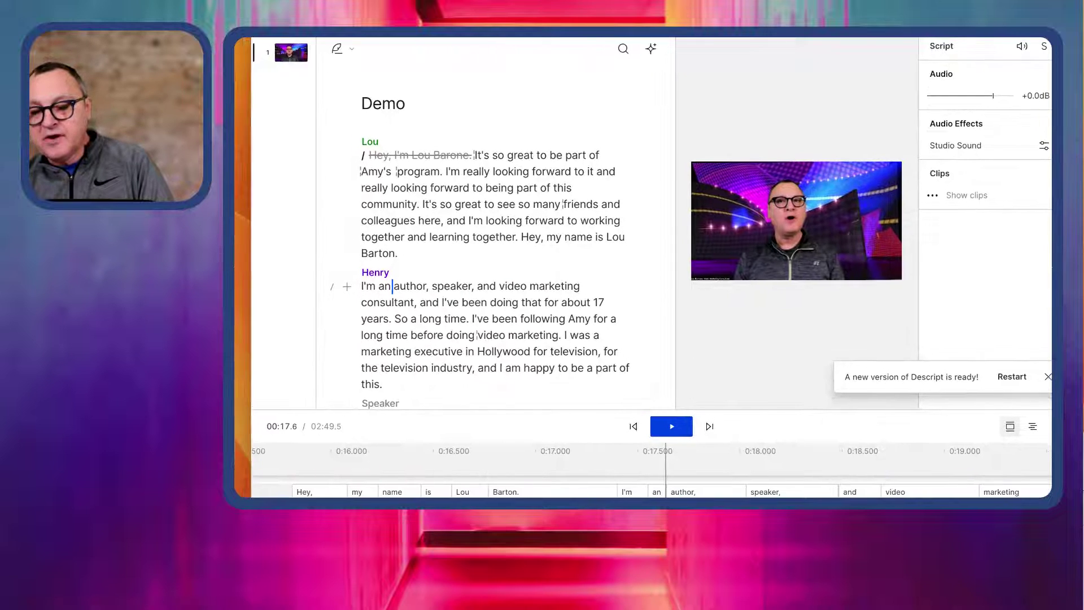
left_click_drag(622, 408, 620, 381)
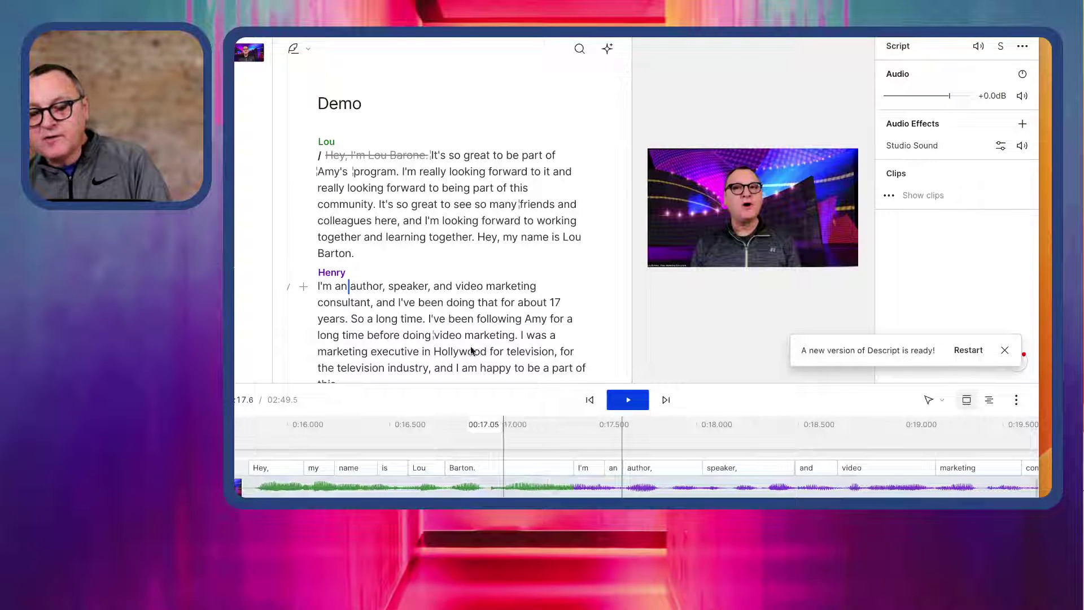
Step: Look through the application's commands, the shape elements and the template gallery without inserting anything
left_click(226, 34)
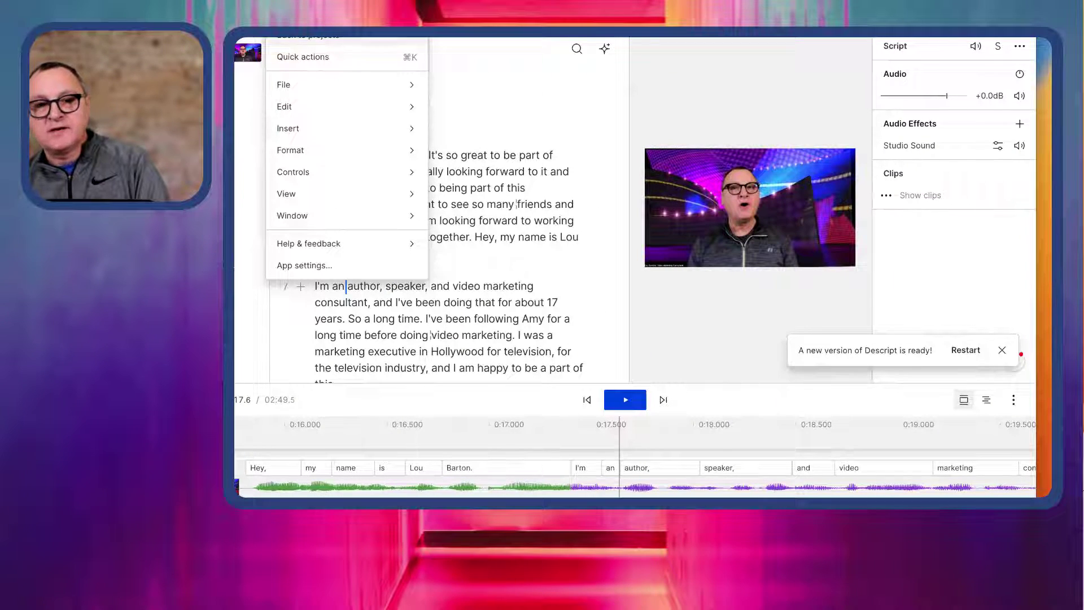
key("Escape")
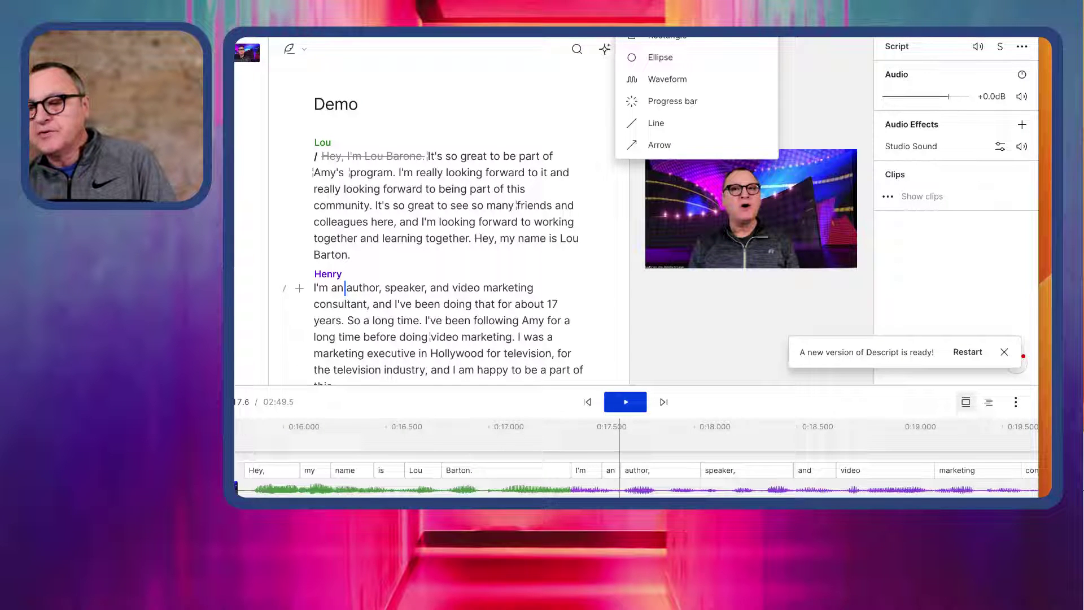
key("Escape")
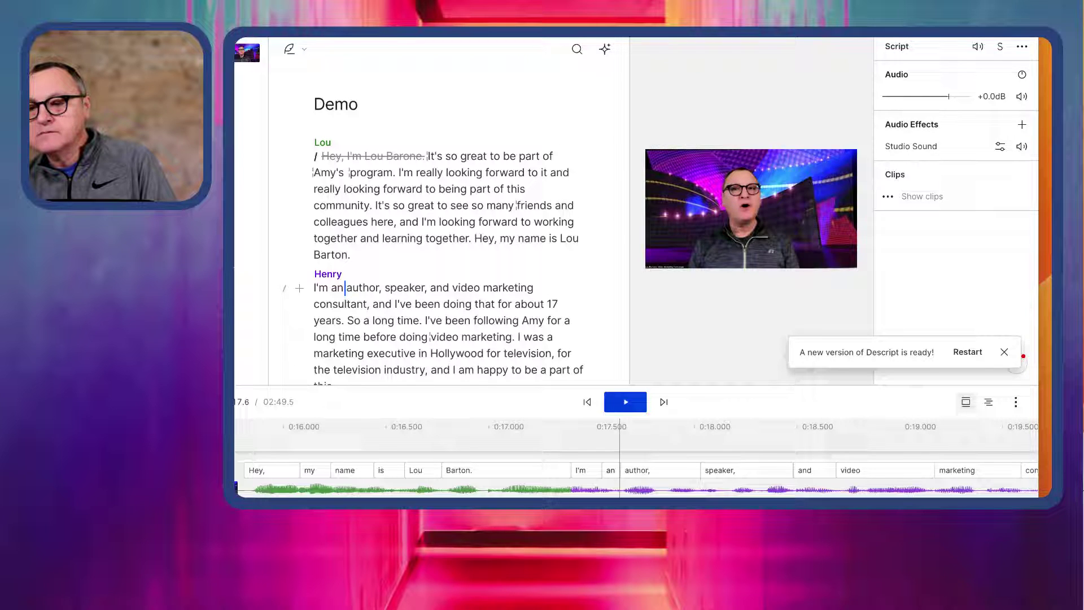
key("t")
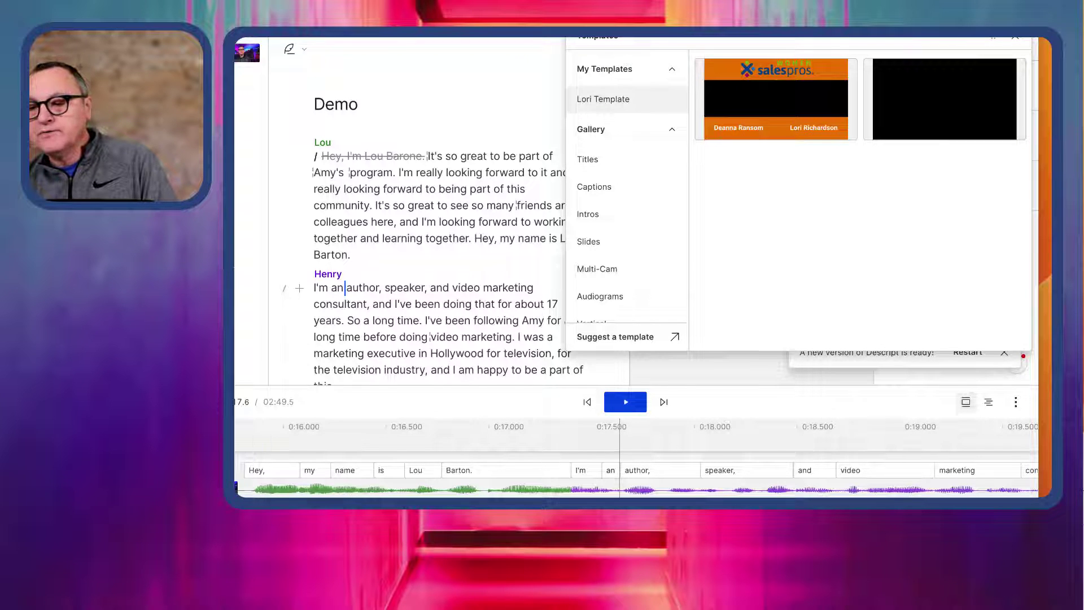
key("Escape")
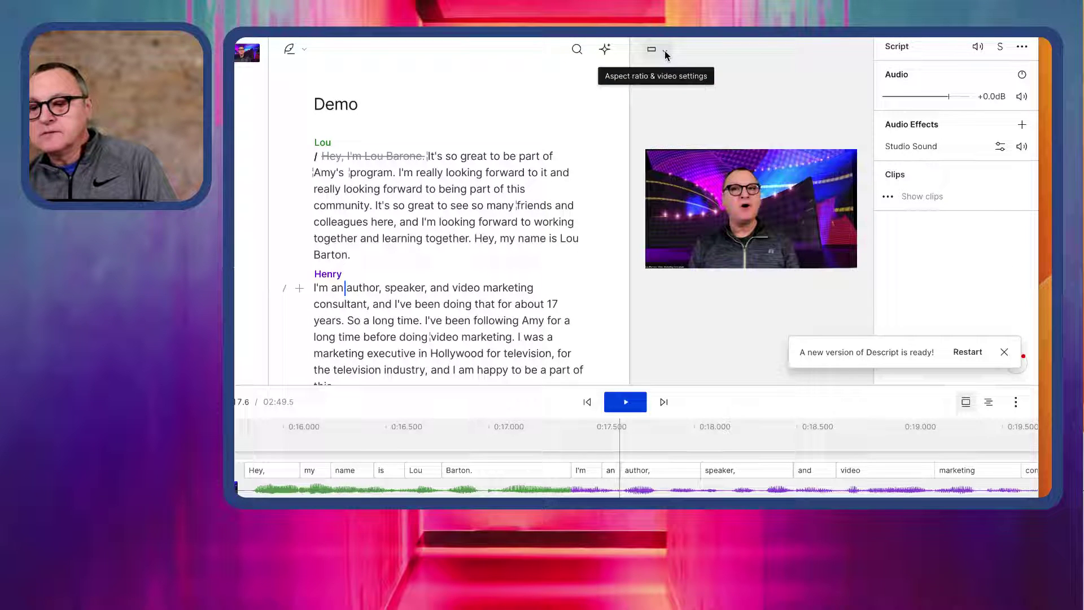
Step: Set the composition's aspect ratio to Square 1:1
left_click(665, 50)
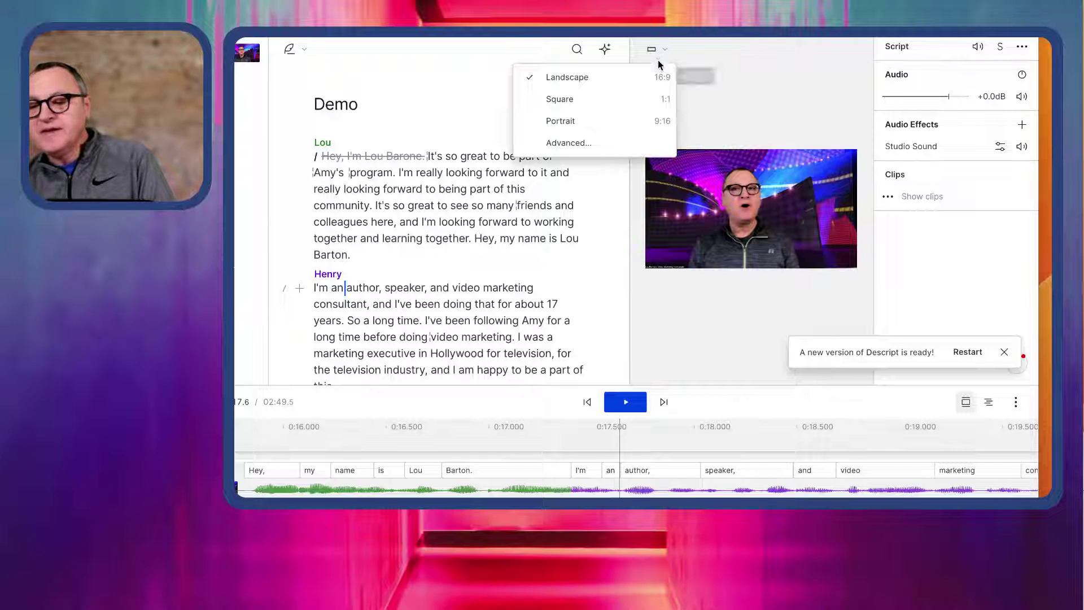
left_click(621, 101)
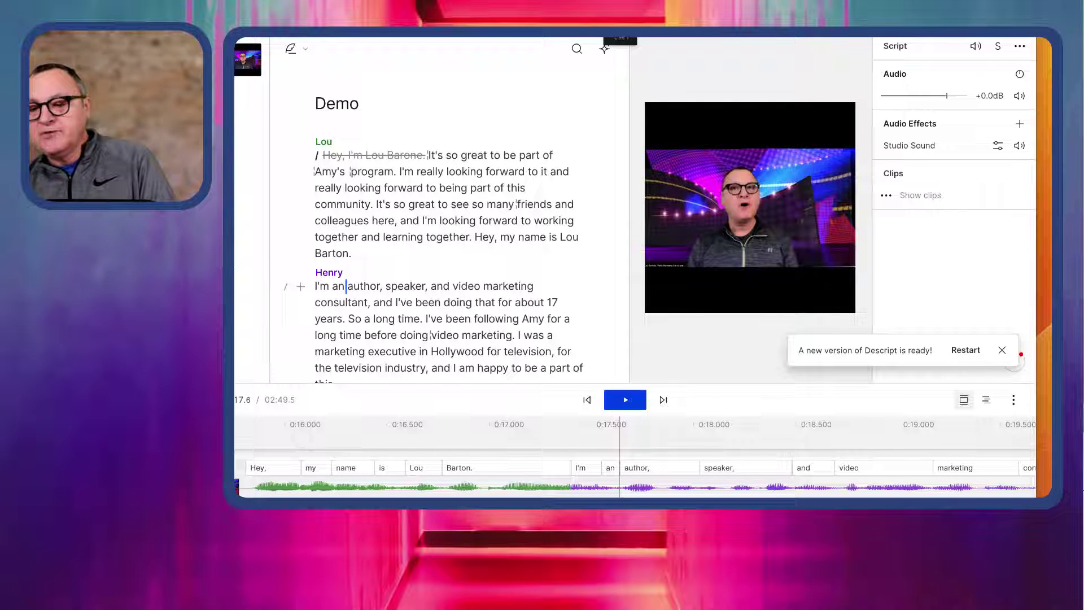
Step: Add captions to the whole script and nudge the caption box slightly down within the black band above the video
left_click(604, 49)
left_click(624, 103)
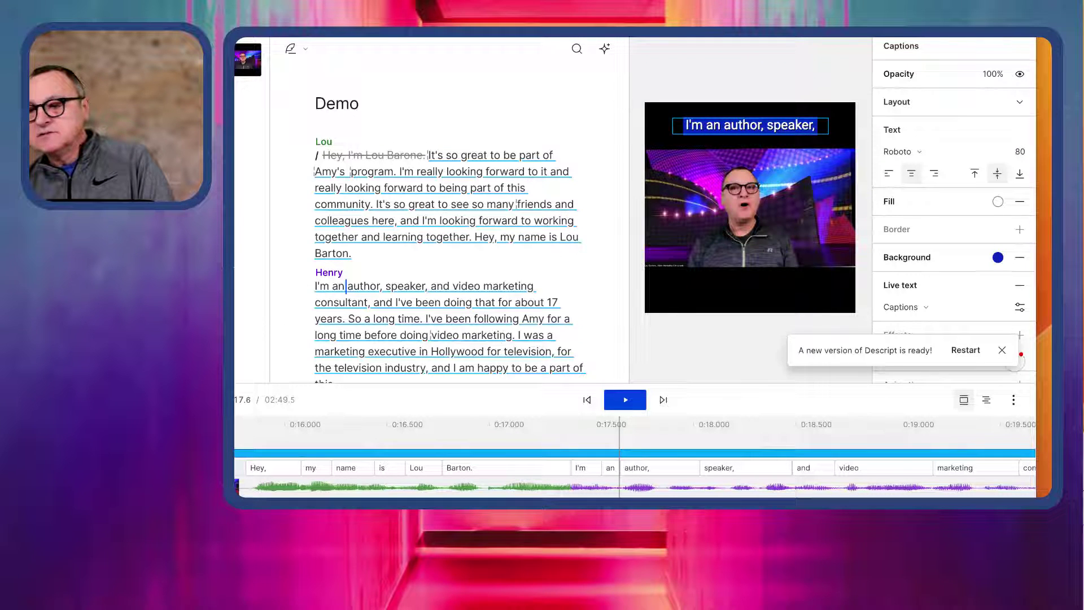
left_click(316, 288)
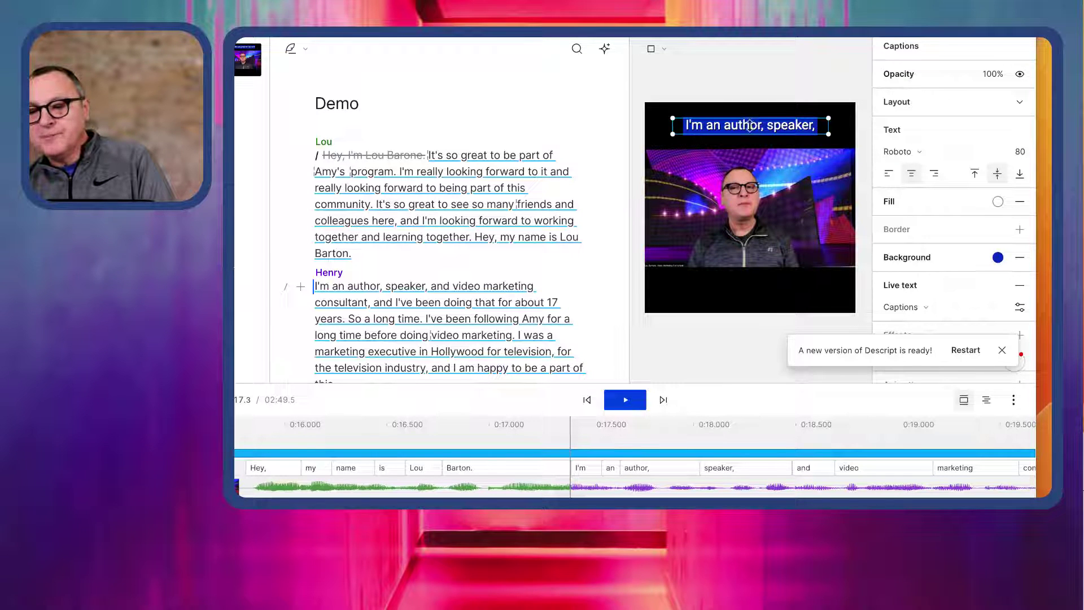
mouse_move(751, 128)
left_mouse_down()
mouse_move(740, 288)
mouse_move(755, 128)
left_mouse_up()
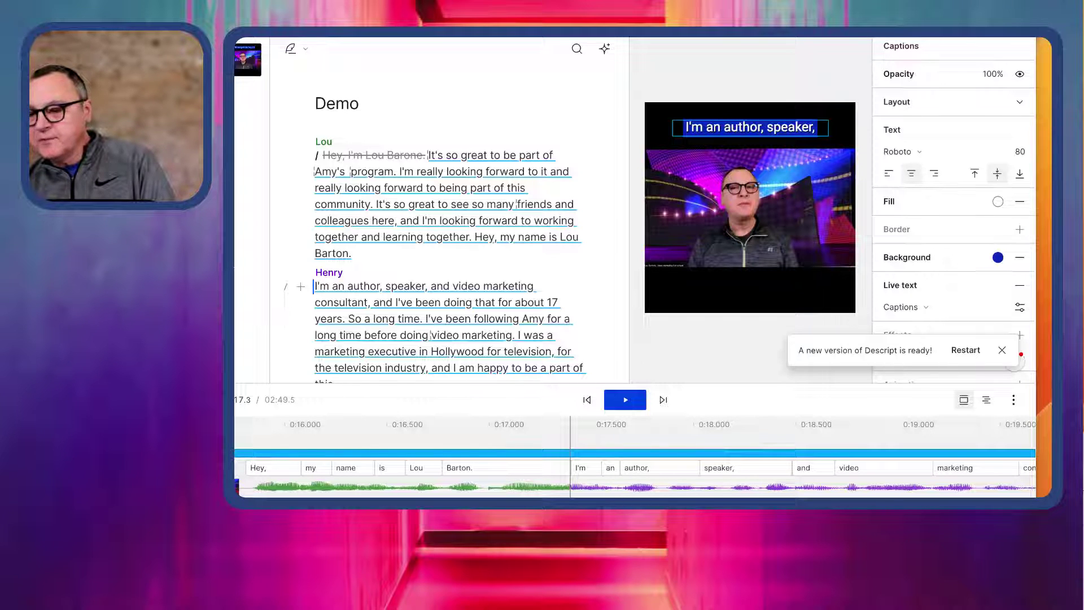
Step: Dismiss the update notice and view the captions' live text settings
left_click(1002, 350)
left_click(1020, 308)
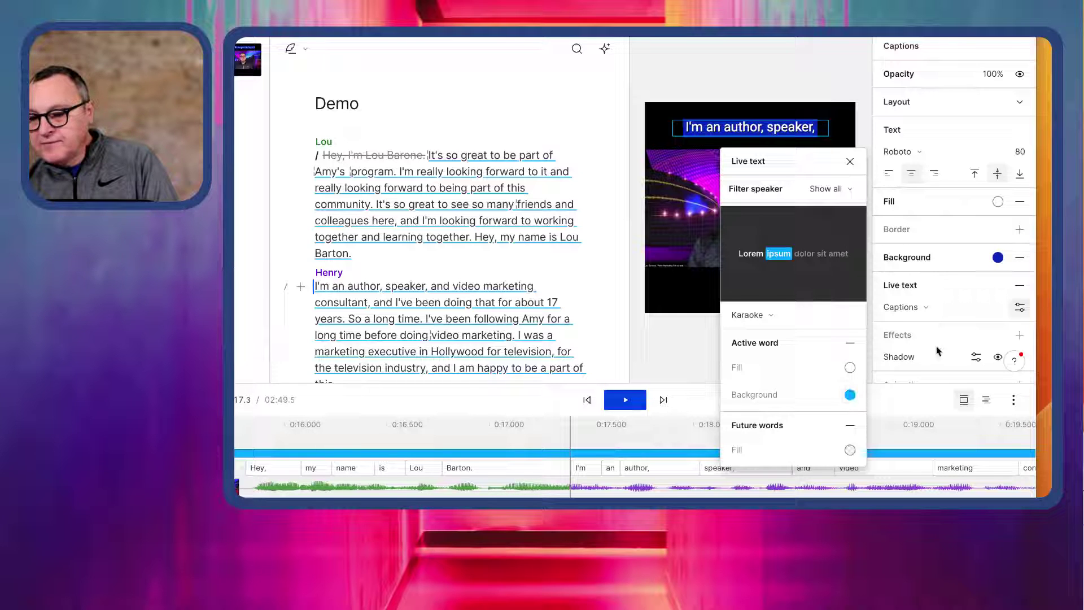
left_click(1000, 258)
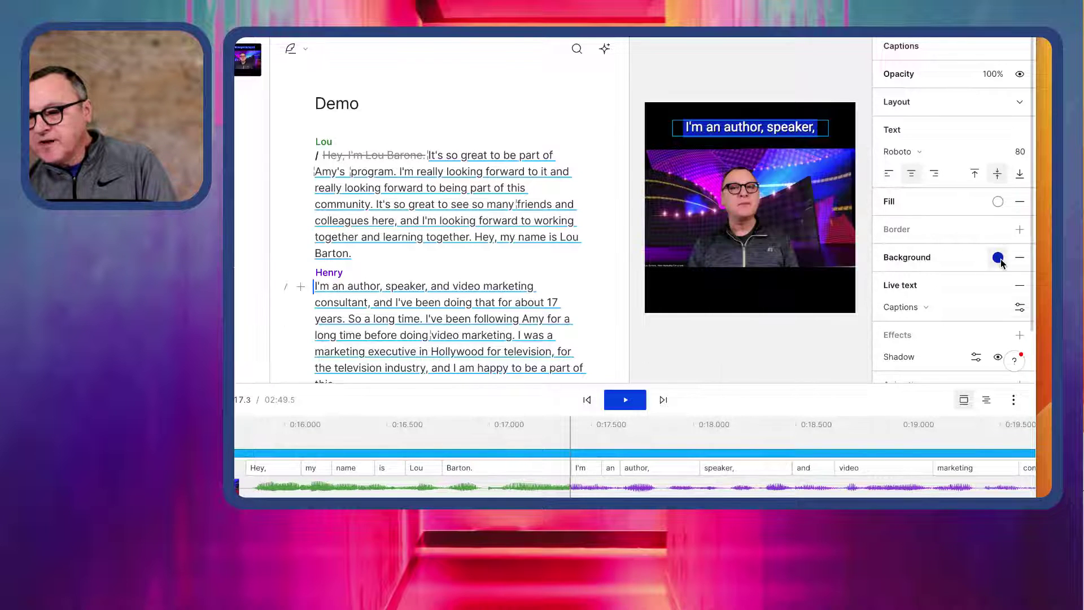
Step: Set the captions' background colour to the dark blue 080abd
left_click(999, 258)
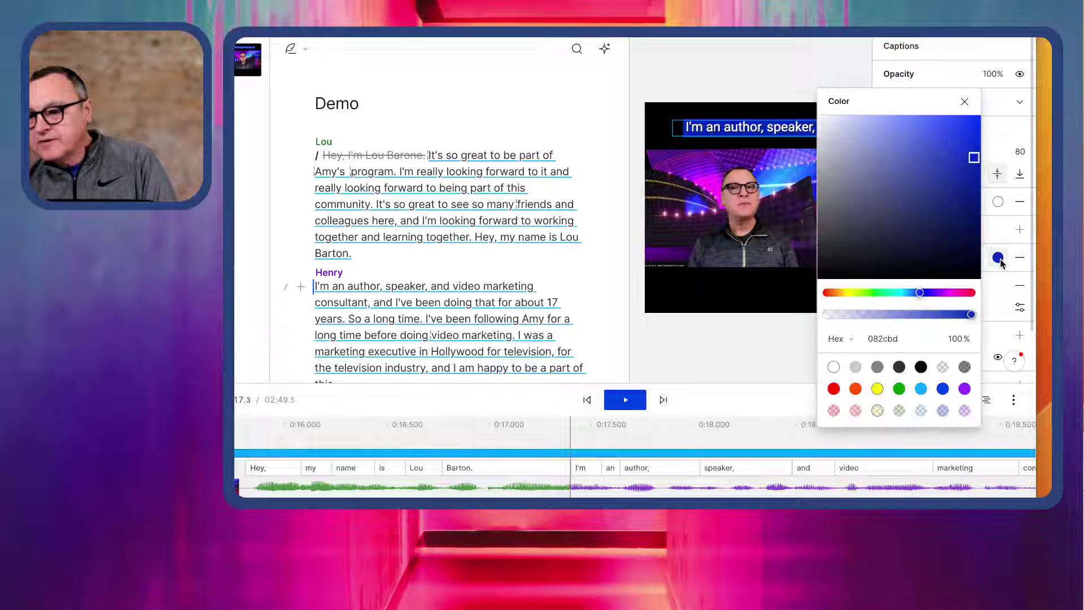
left_click(847, 292)
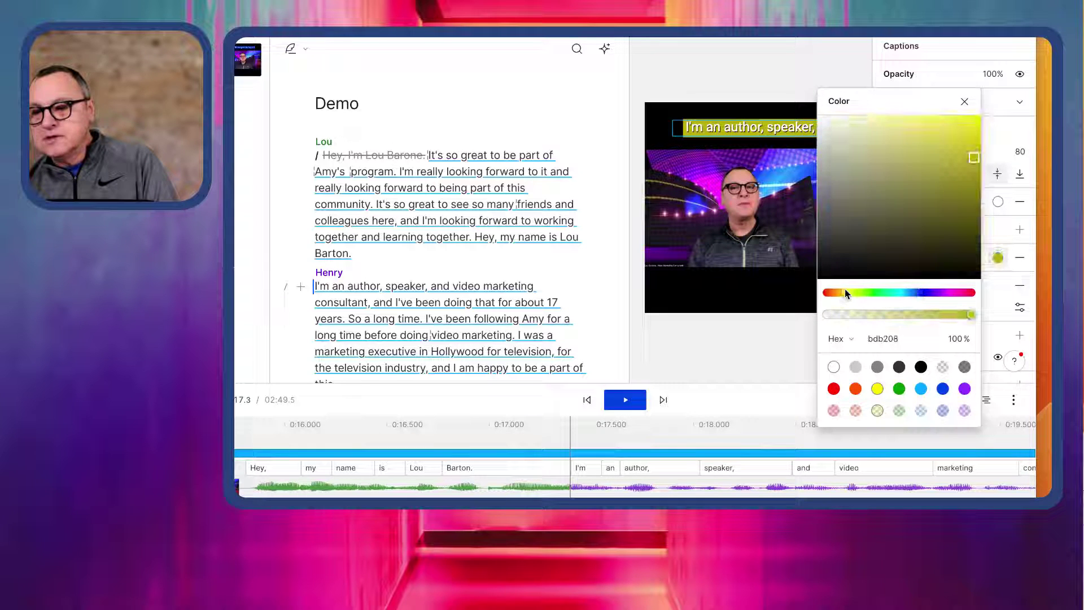
left_click(926, 293)
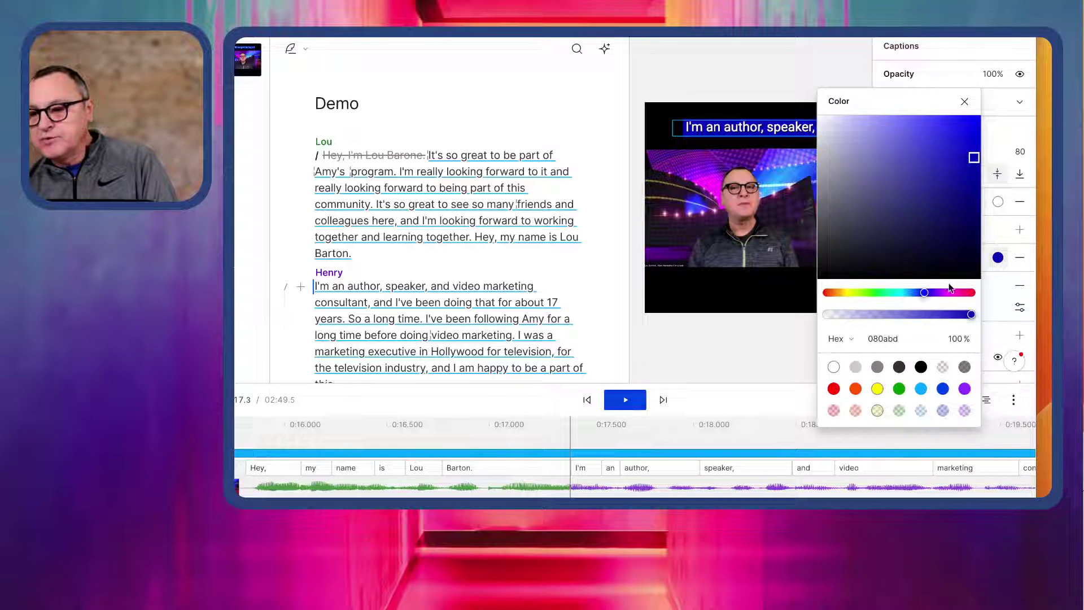
left_click(798, 69)
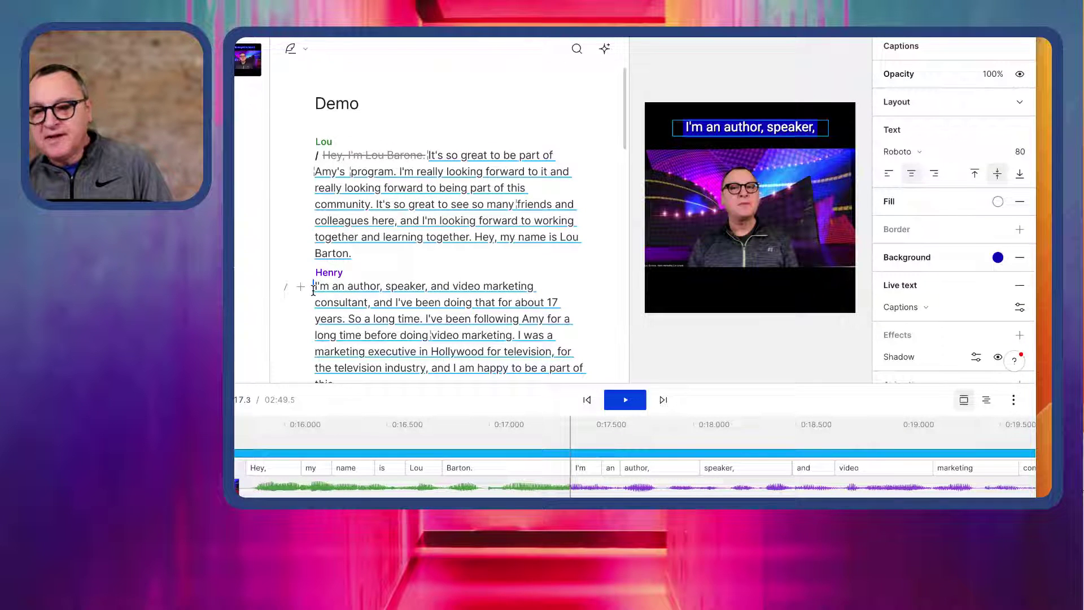
Step: Play the second paragraph from its start to preview the captions on the square video
left_click(314, 288)
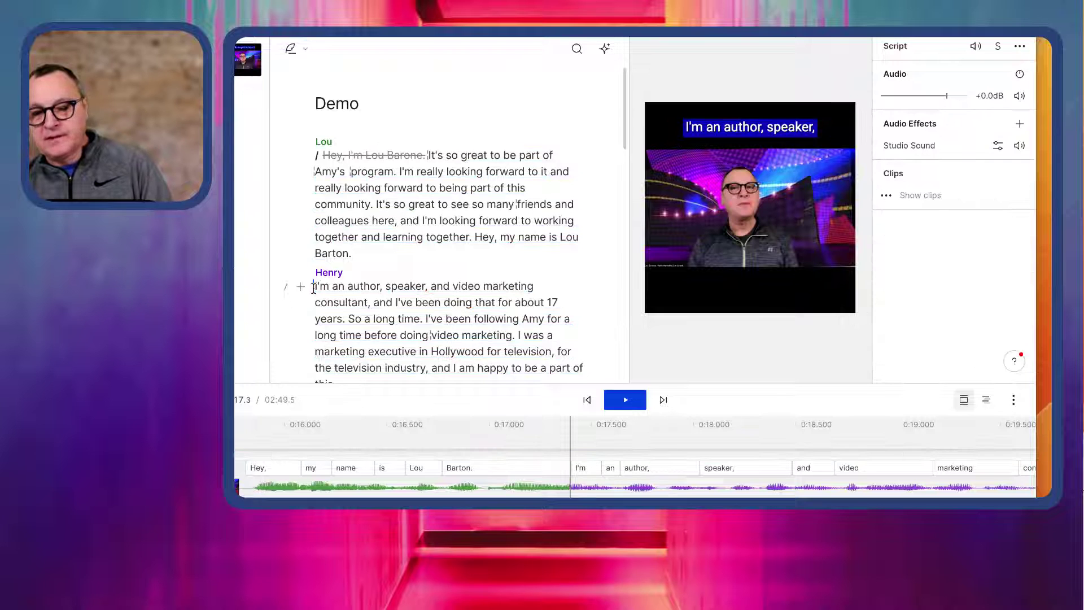
key("space")
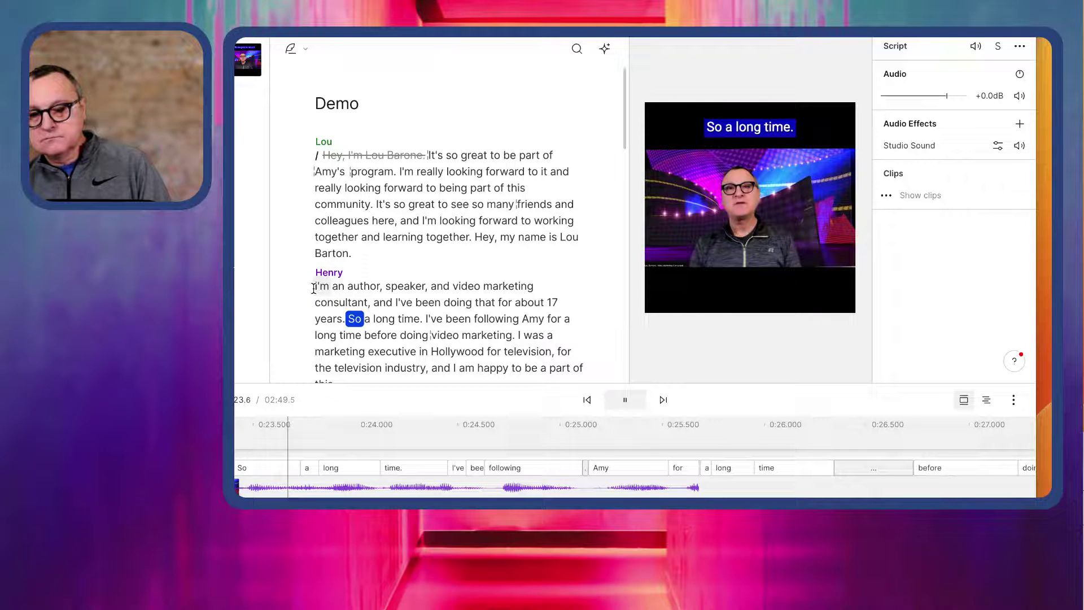
key("space")
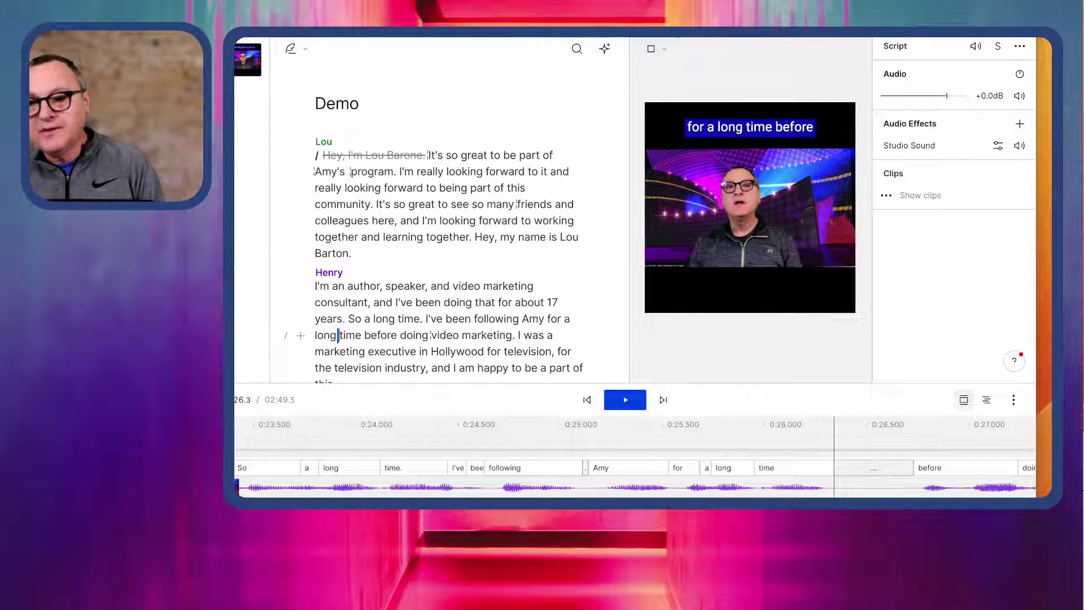
Step: Insert an audio waveform element over the lower part of the square video
left_click(668, 13)
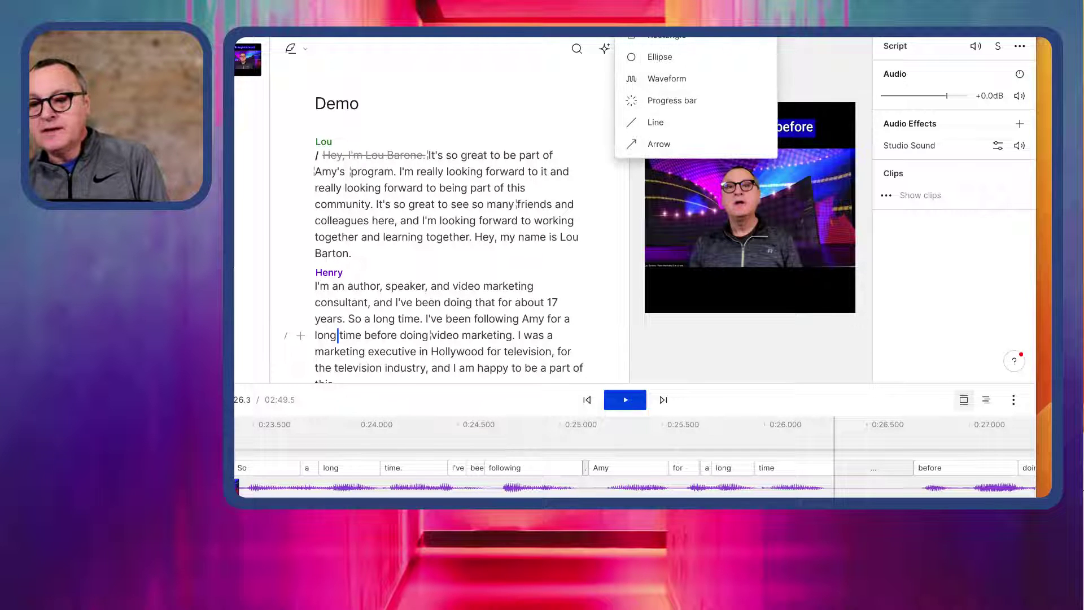
left_click(669, 84)
left_click(668, 85)
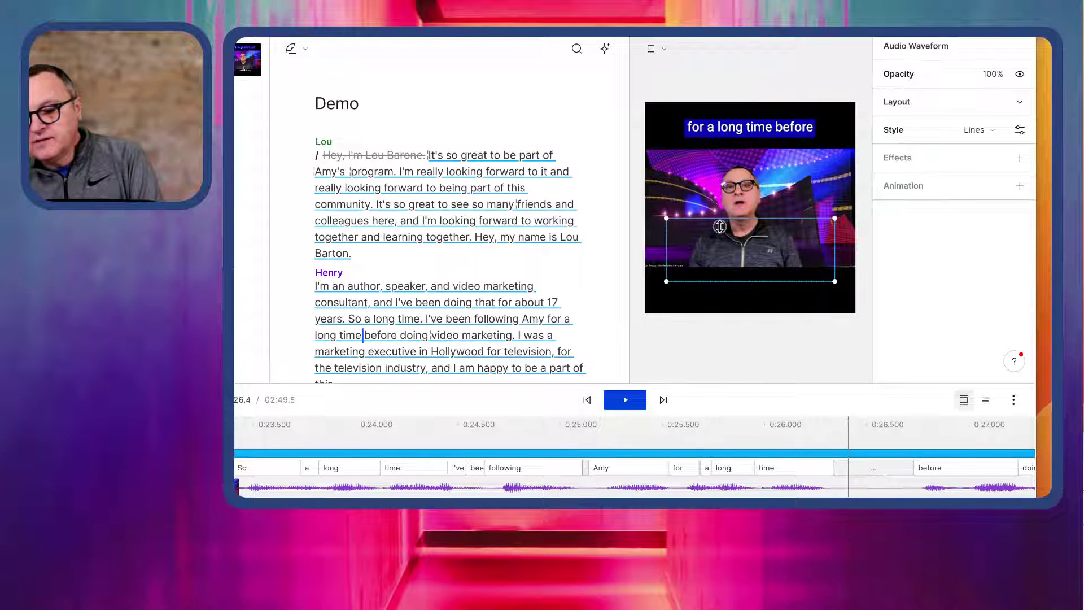
Step: Move the audio waveform down to the bottom edge of the square video and preview it from the second paragraph's start
left_click_drag(721, 232, 720, 267)
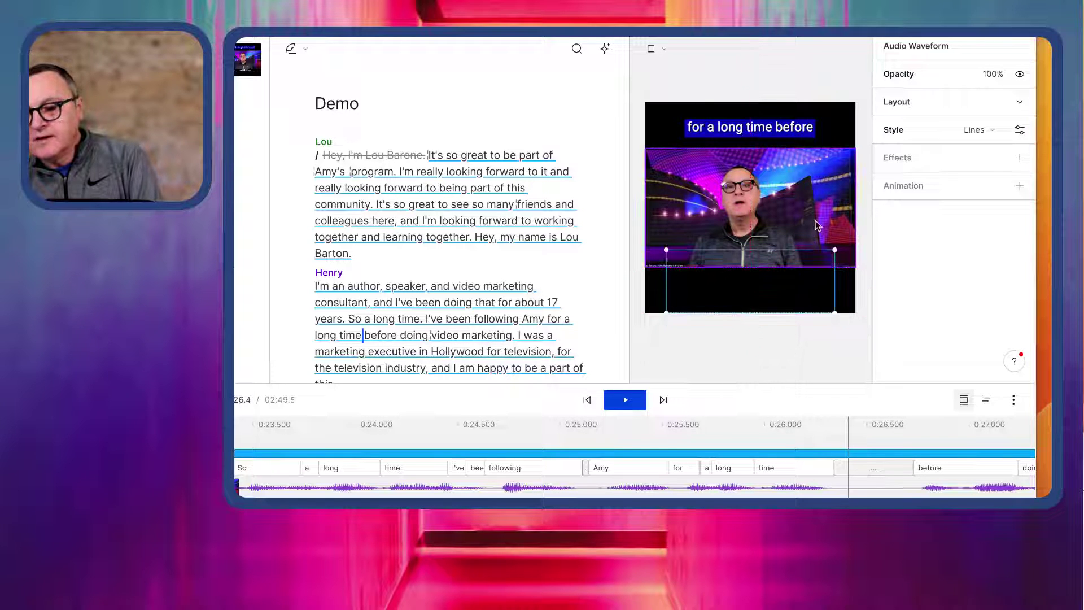
left_click(316, 287)
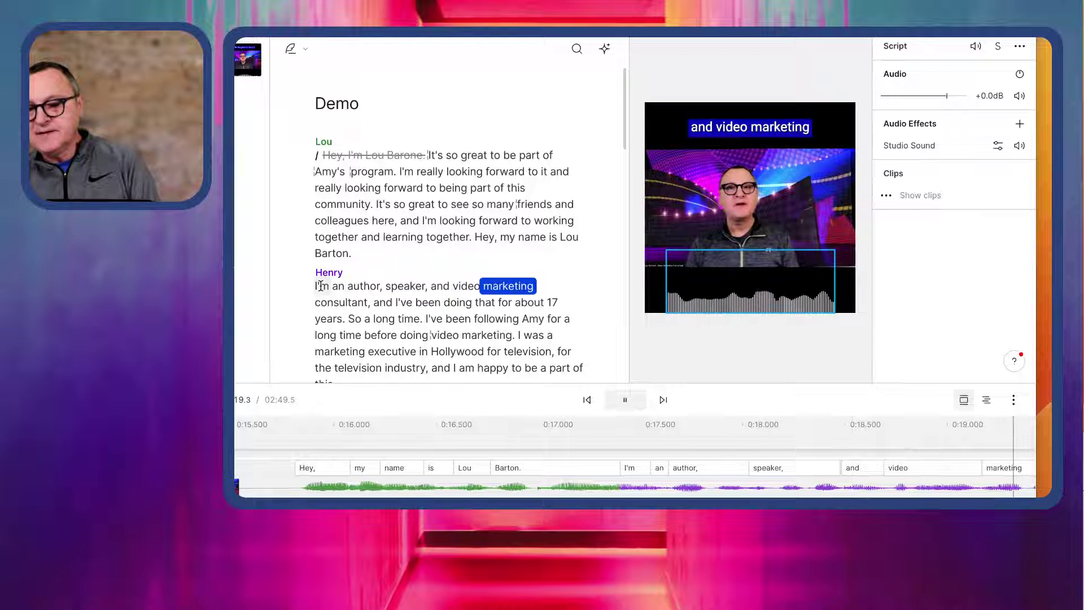
key("space")
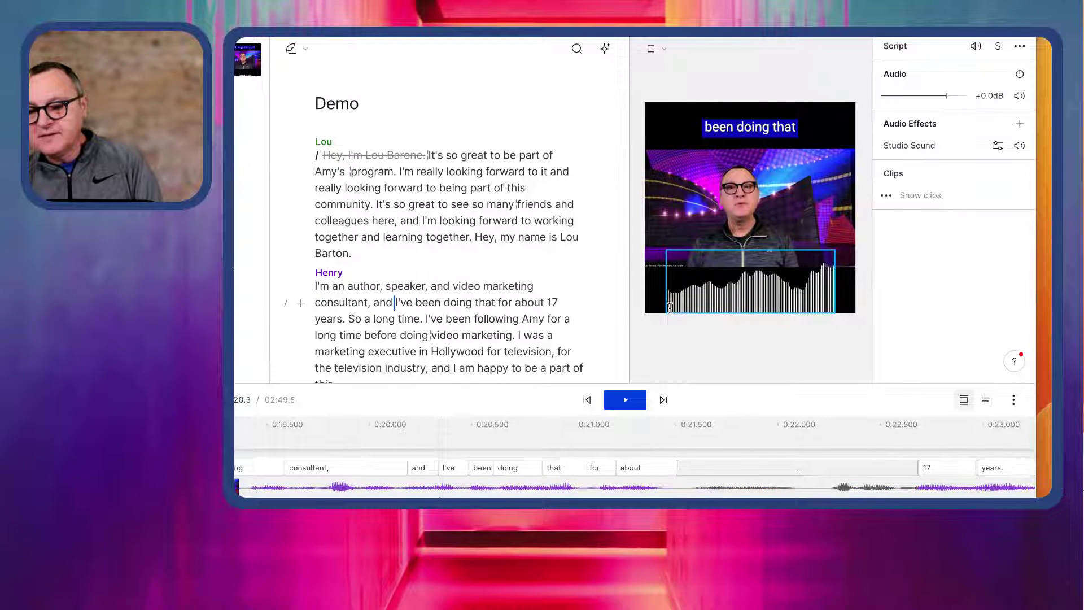
Step: Enlarge and reposition the audio waveform so it spans the full width of the square video along its bottom edge
left_click(668, 312)
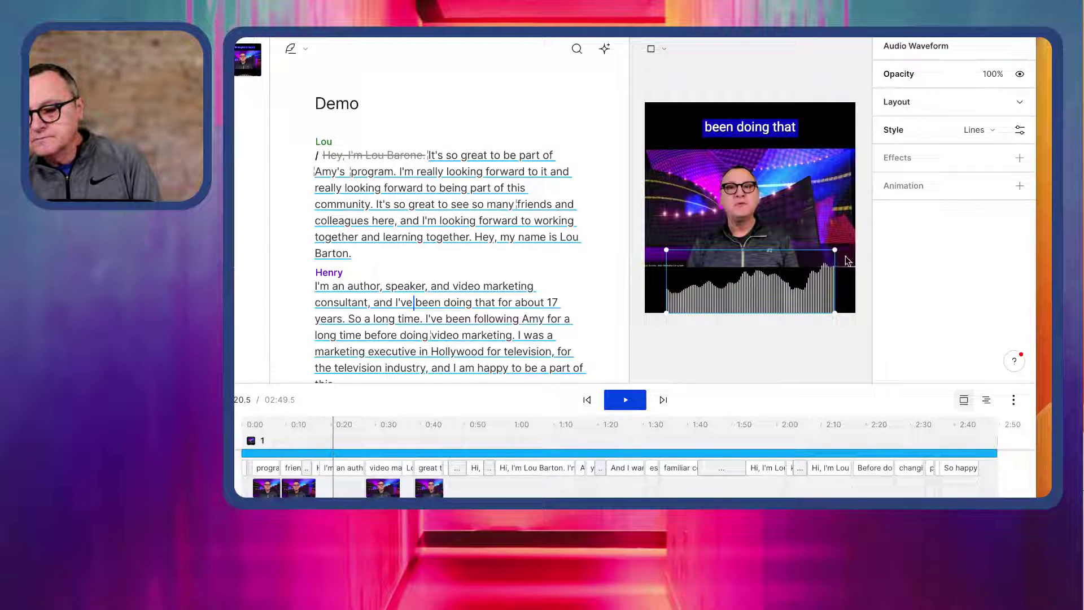
left_click_drag(854, 249, 860, 240)
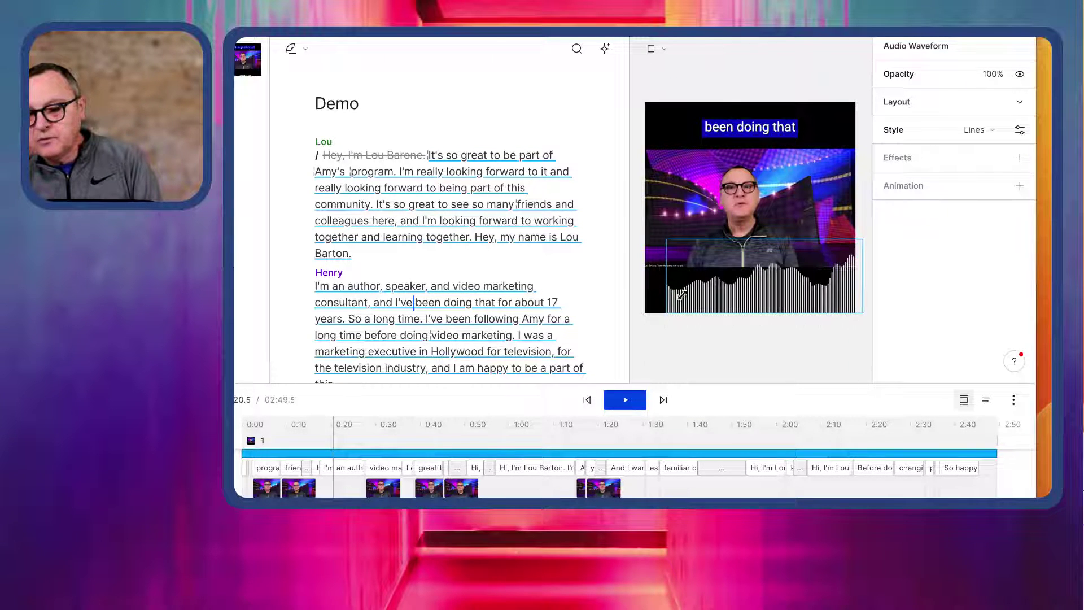
mouse_move(654, 312)
left_mouse_down()
mouse_move(637, 317)
mouse_move(671, 305)
left_mouse_up()
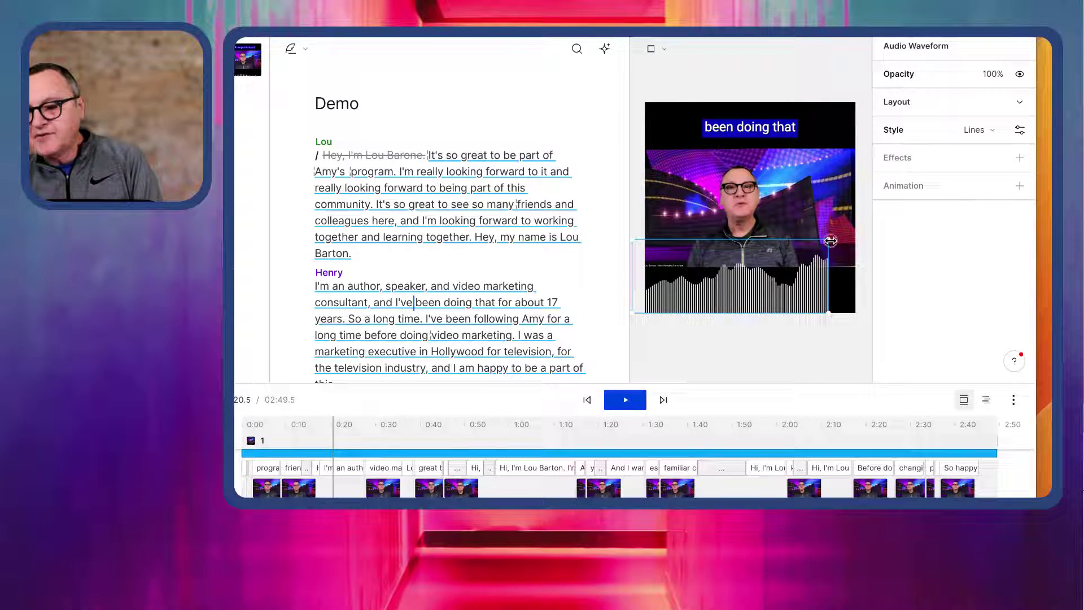
left_click_drag(829, 239, 859, 231)
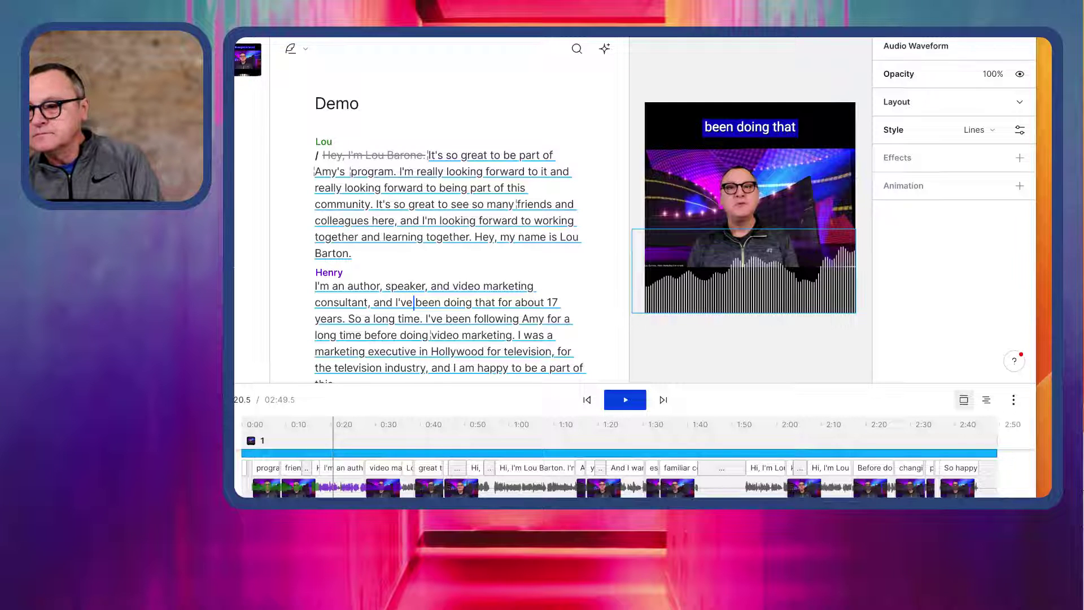
Step: Keep the waveform's Lines style and set its border colour to purple 9933ff
left_click(1020, 131)
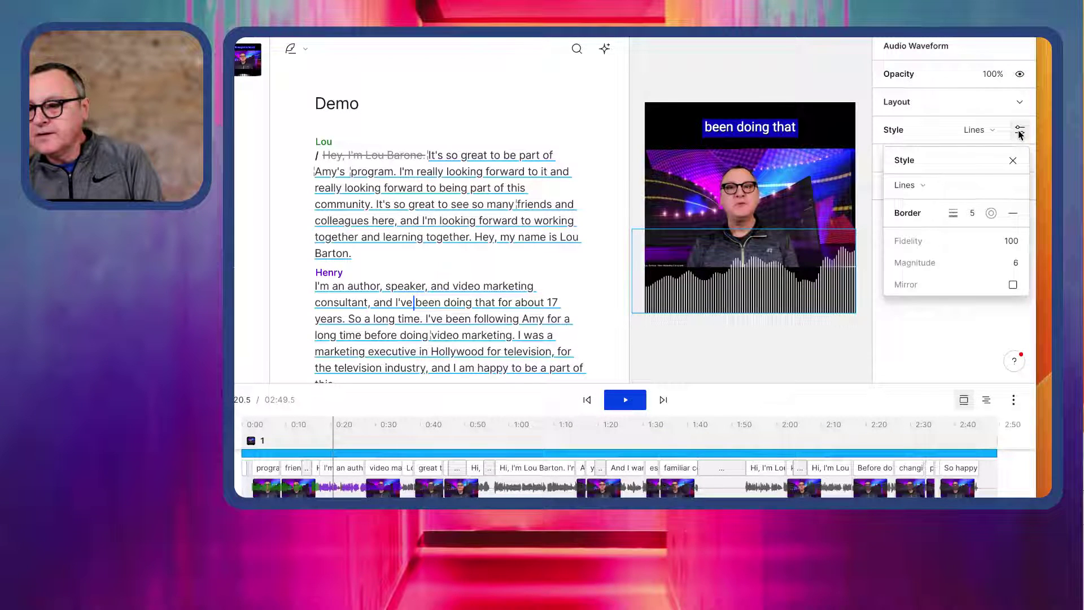
left_click(992, 215)
left_click(1002, 191)
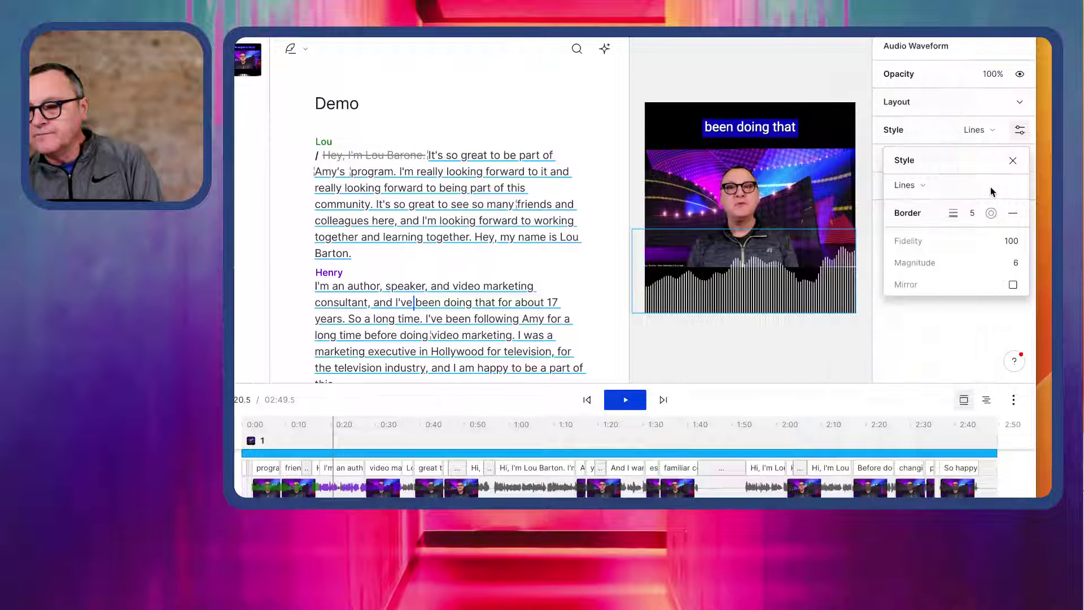
left_click(915, 185)
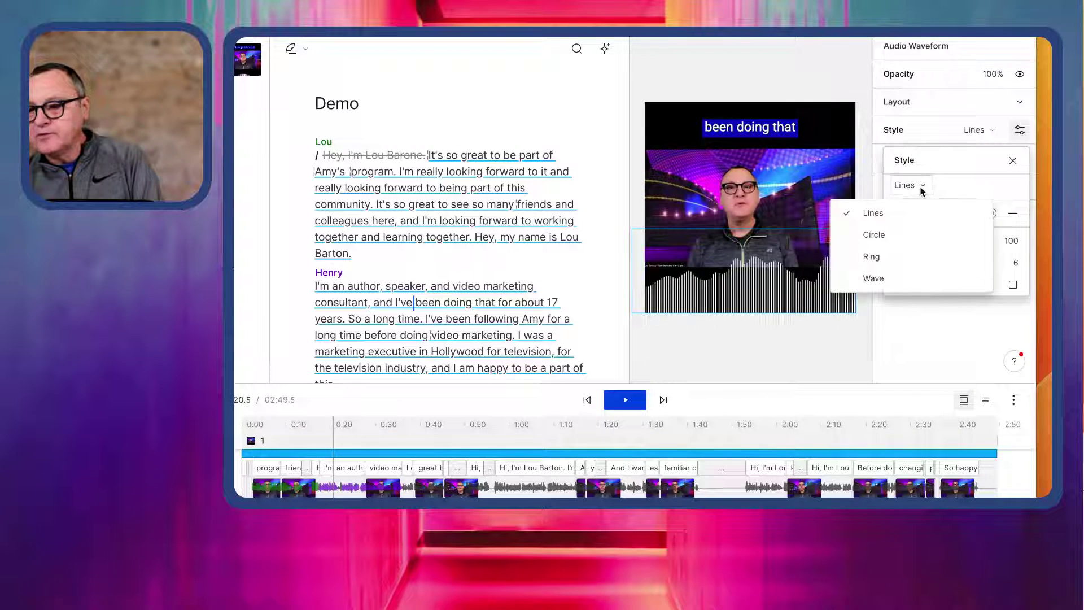
left_click(955, 175)
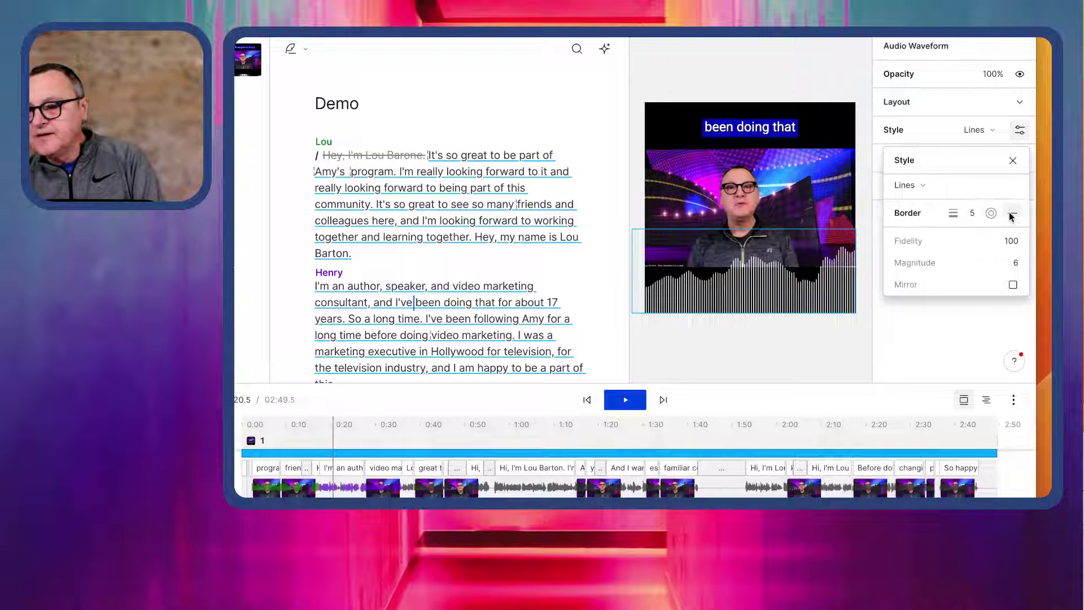
left_click(992, 213)
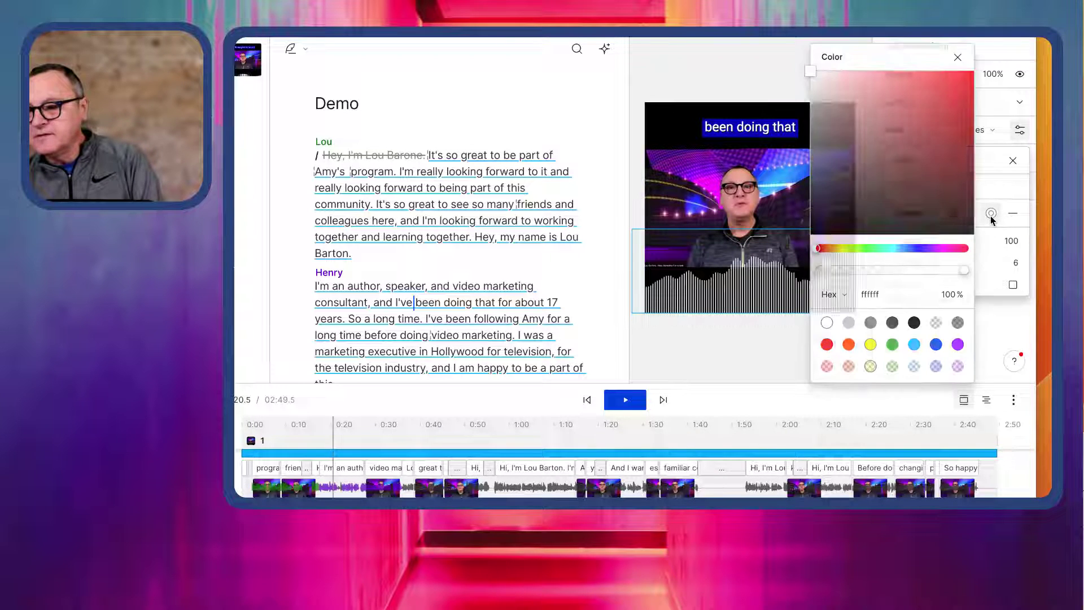
left_click(957, 346)
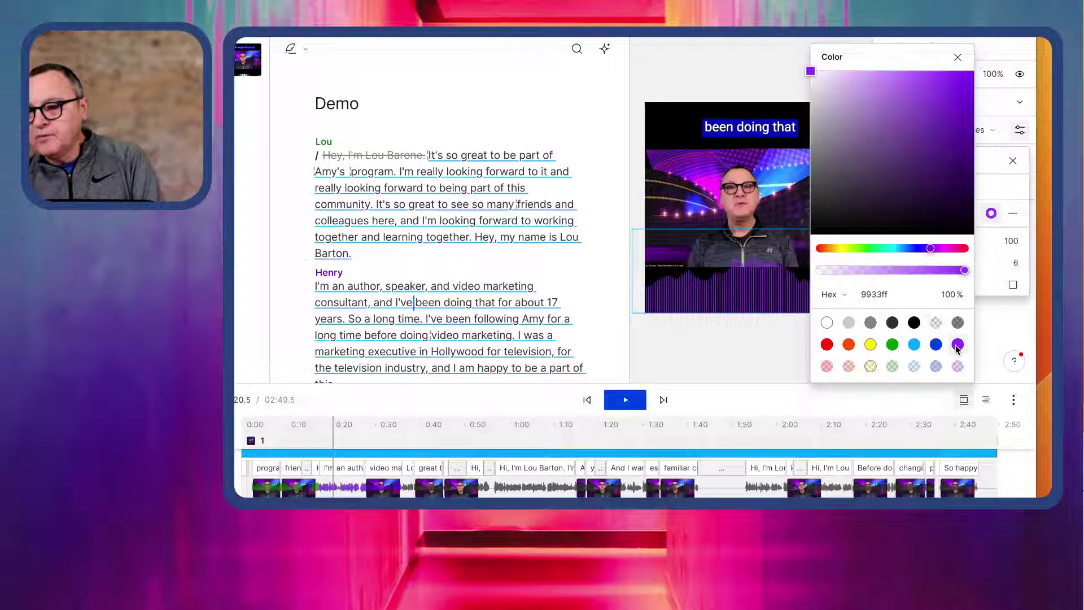
left_click(781, 63)
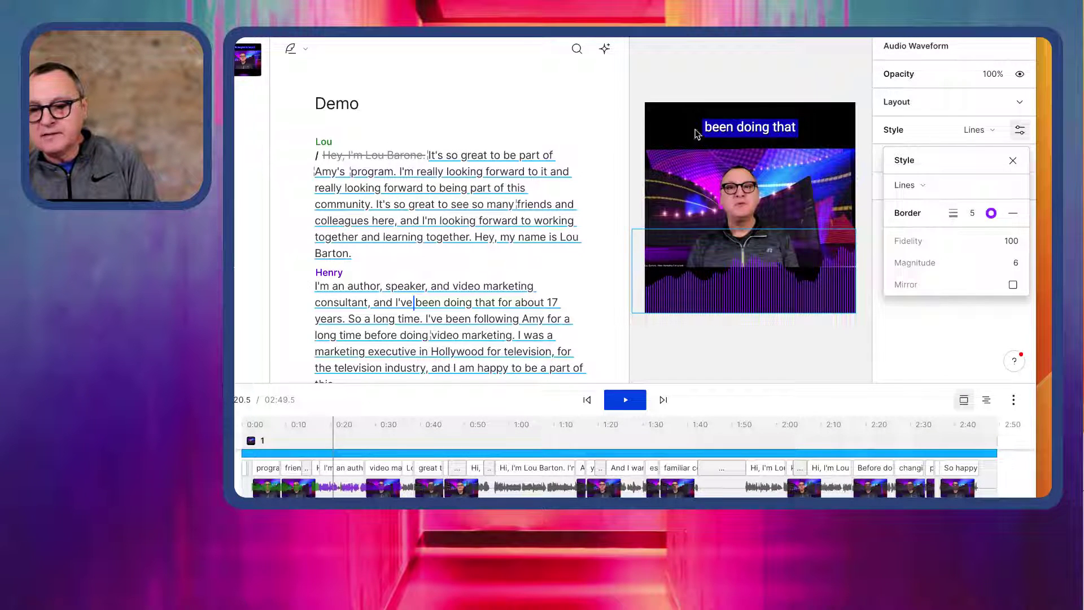
Step: Play the second paragraph from its start to preview the recoloured waveform together with the captions
left_click(305, 284)
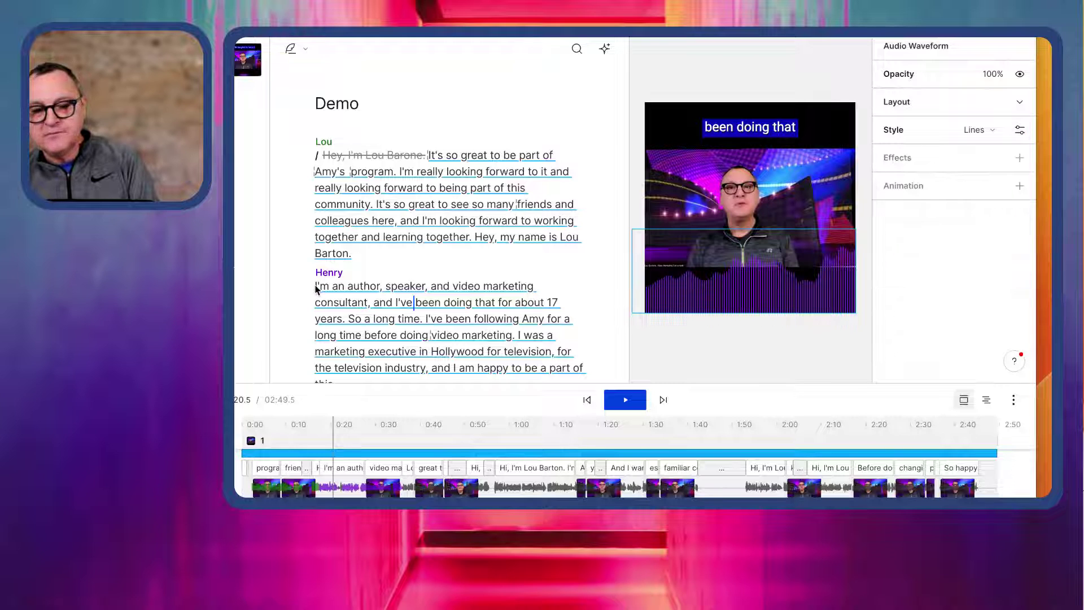
left_click(316, 286)
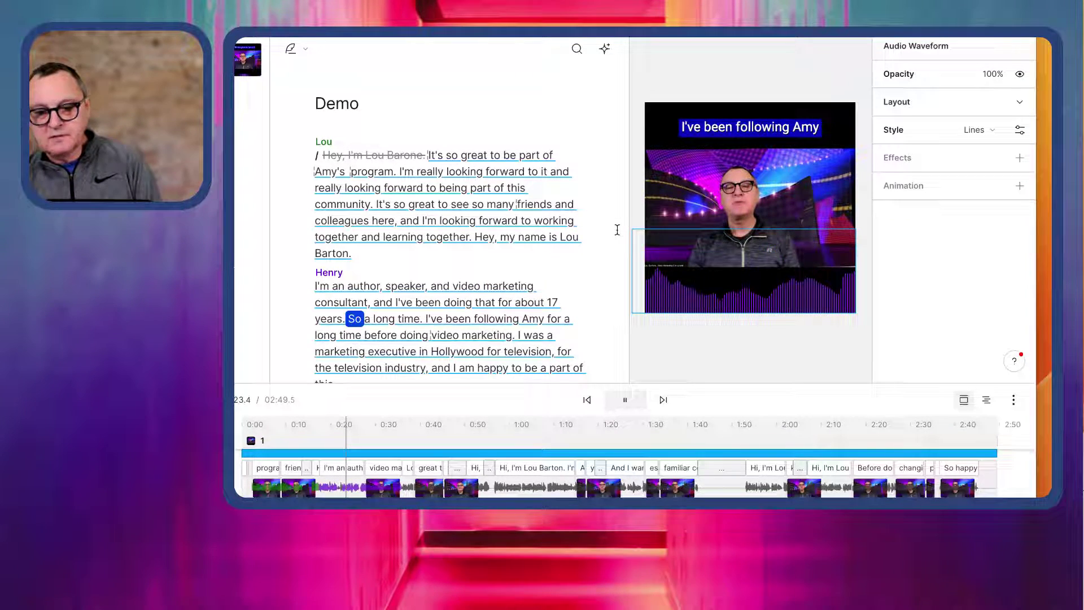
key("space")
left_click(476, 204)
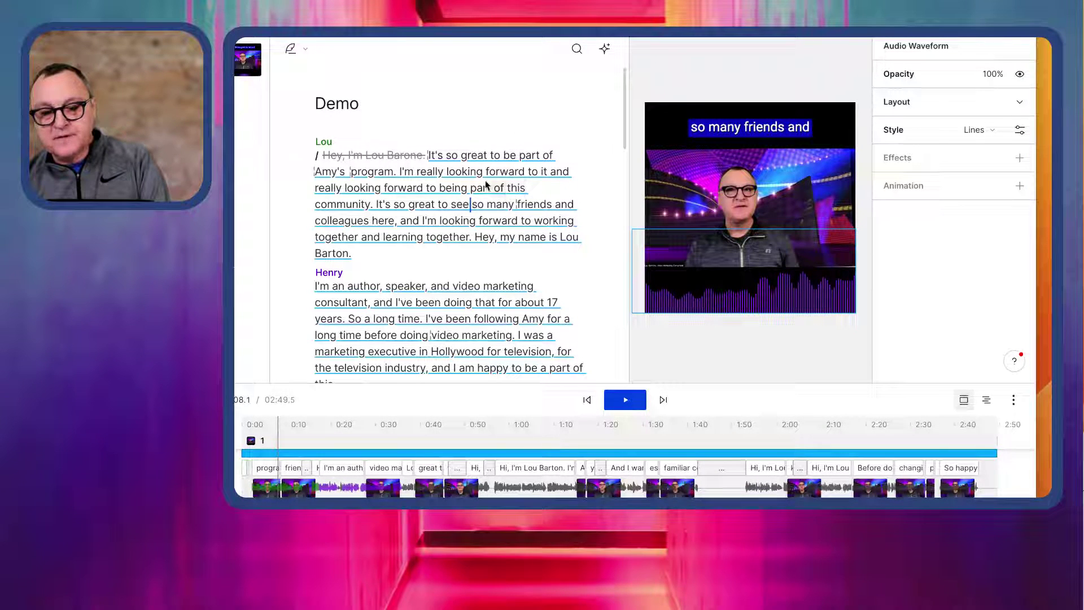
Step: Return to the start of the script and submit it for transcription error detection
left_click(404, 156)
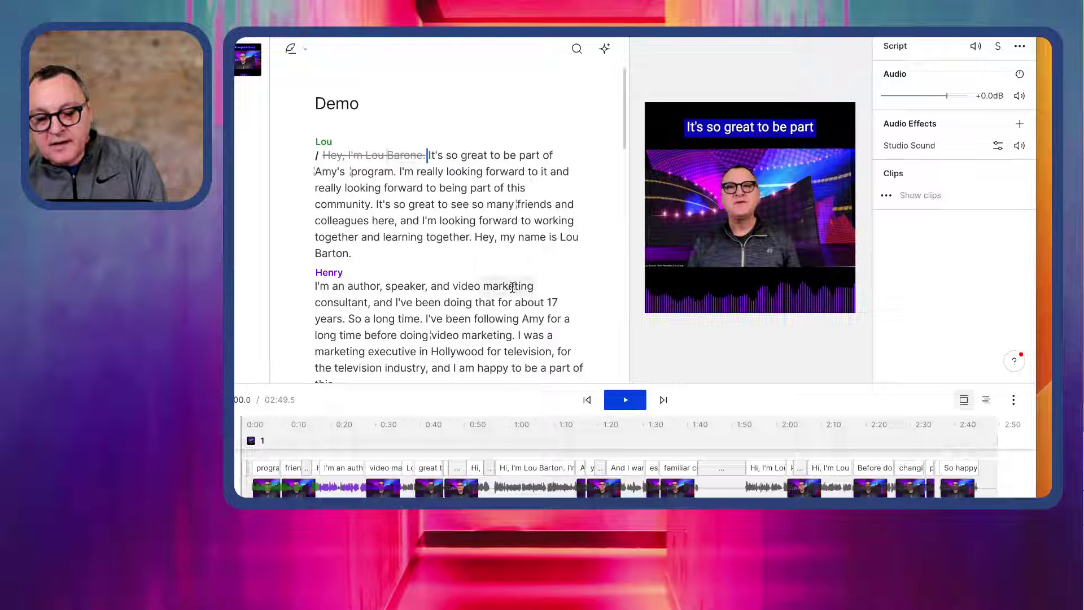
scroll(509, 293, "down", 3)
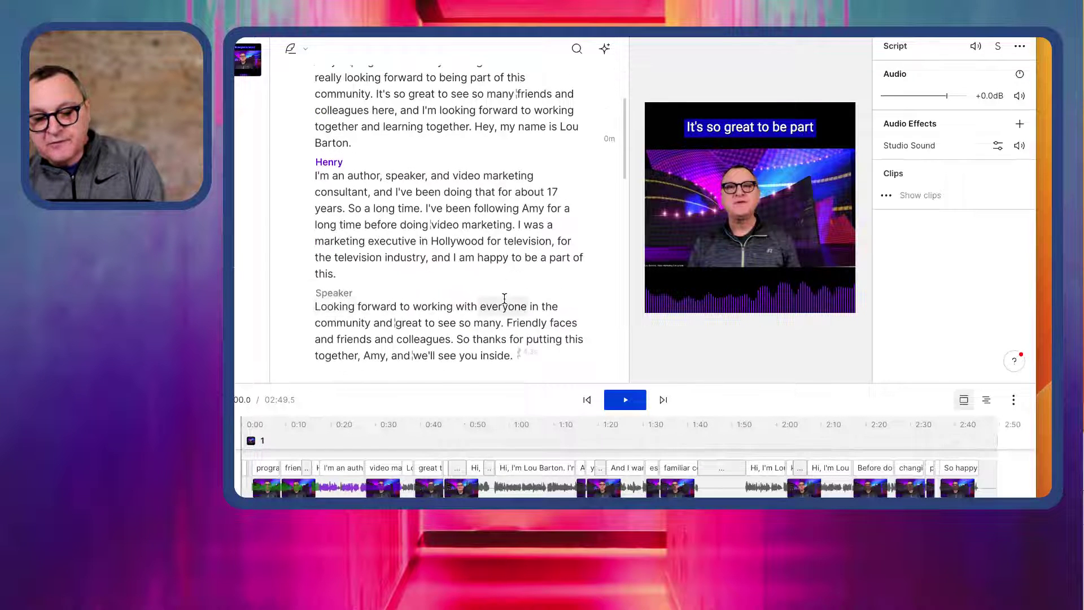
scroll(511, 275, "up", 3)
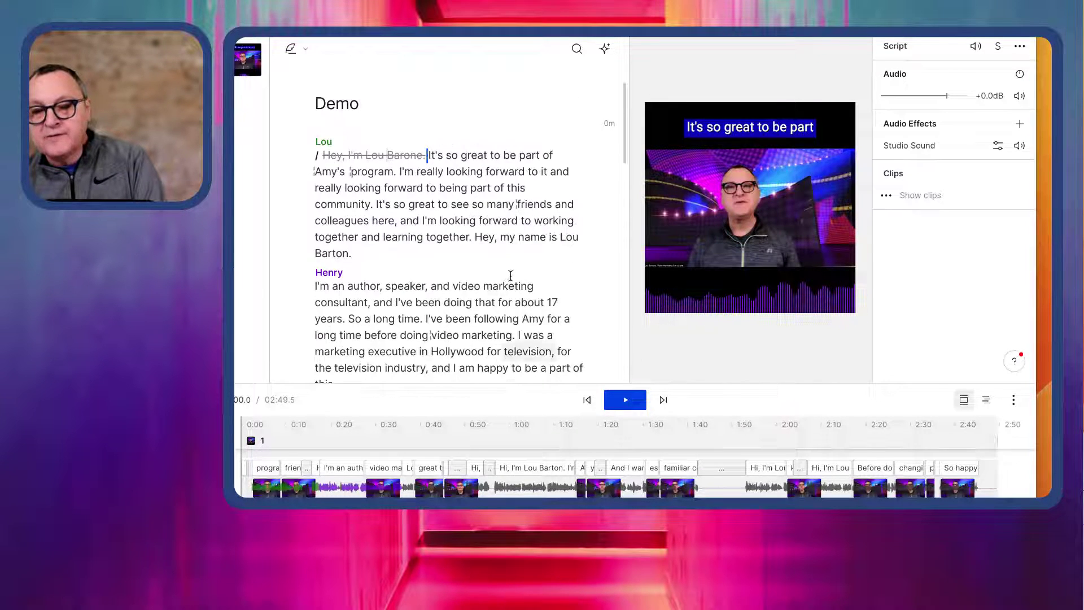
left_click(605, 49)
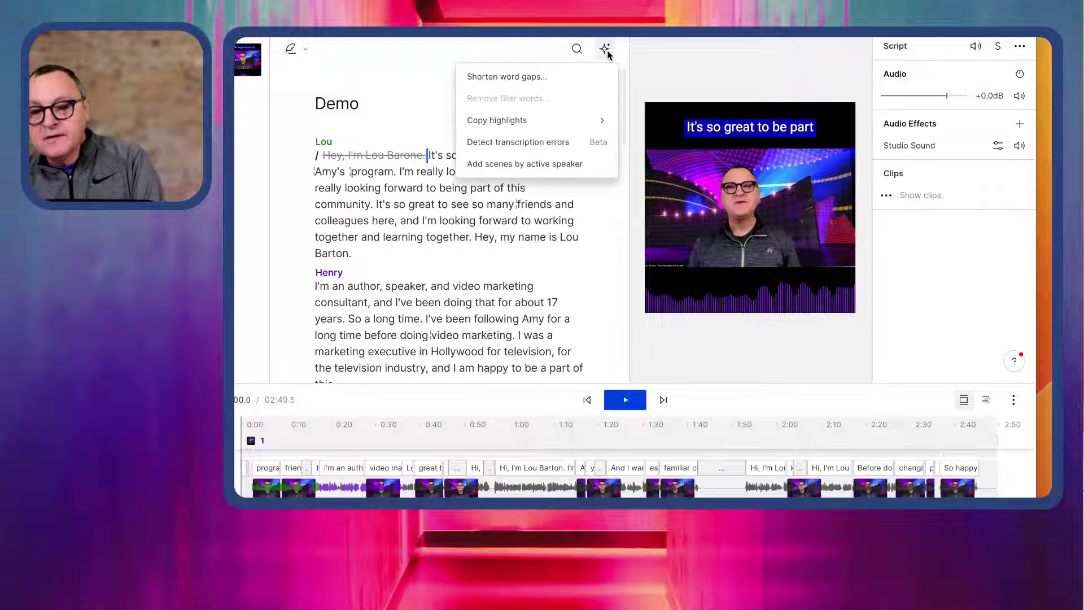
left_click(546, 144)
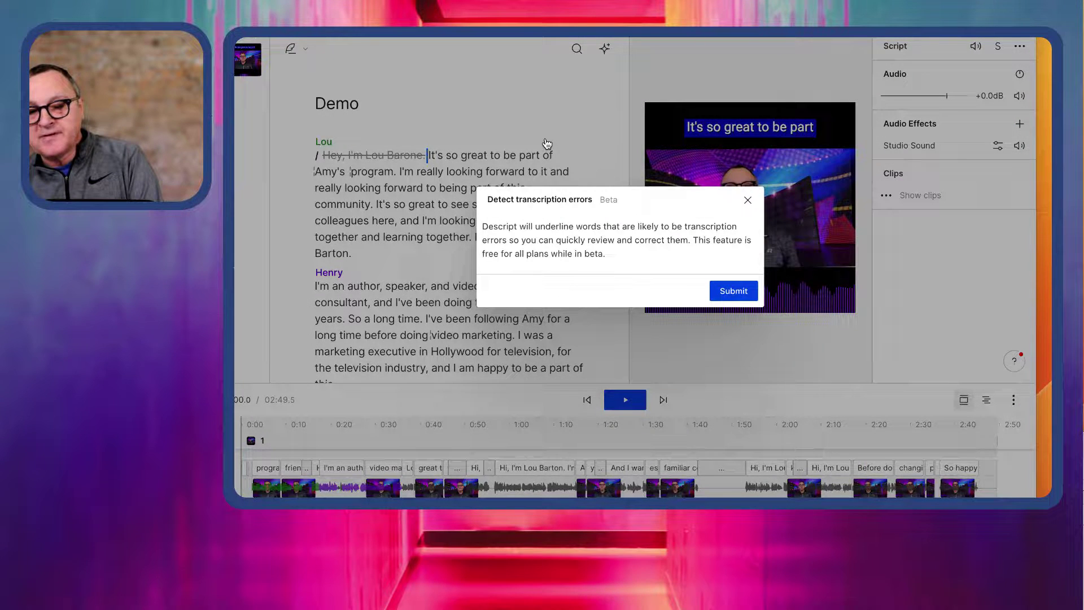
left_click(734, 292)
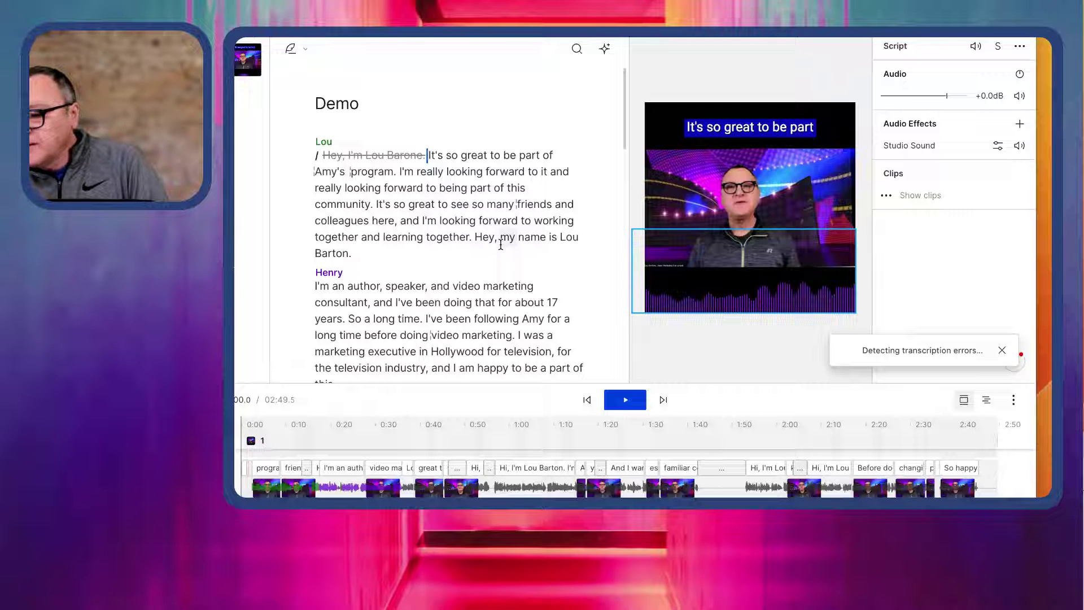
Step: Look through the script to its end and play its opening sentence while error detection runs
scroll(514, 286, "down", 10)
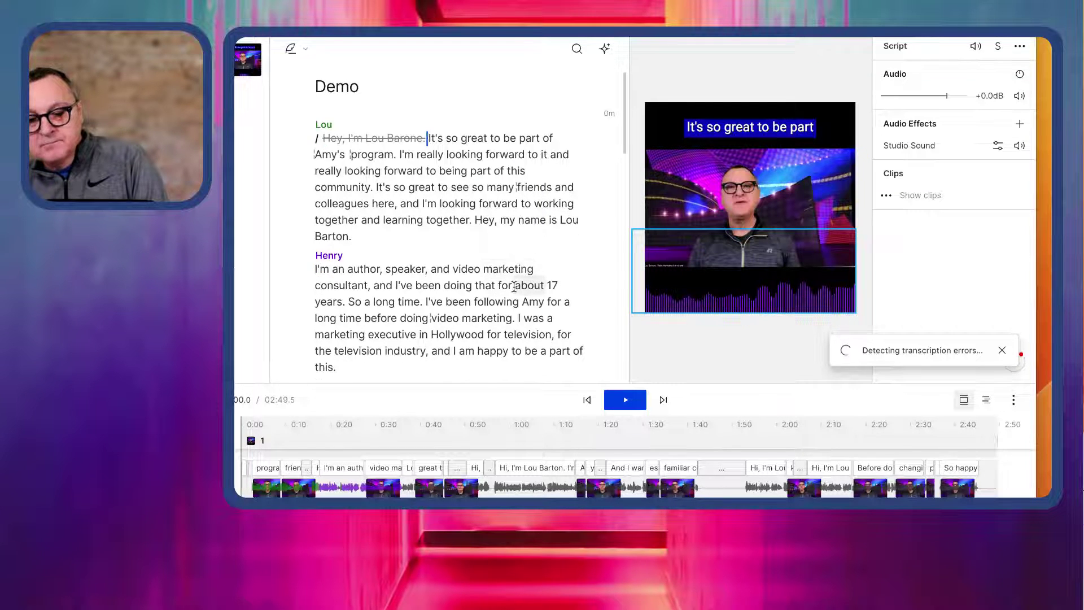
scroll(513, 286, "down", 5)
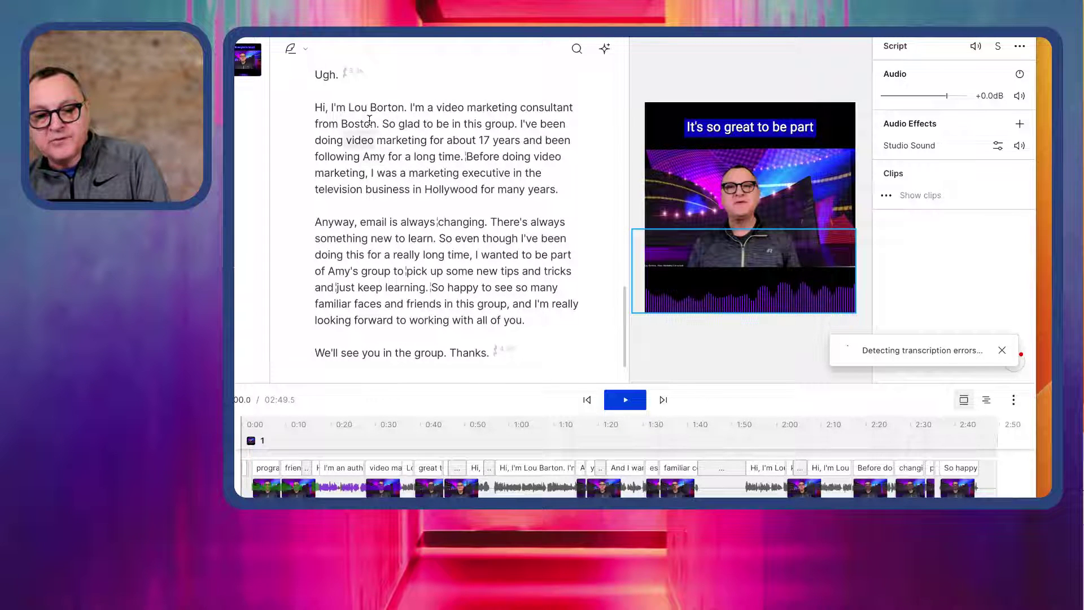
scroll(477, 243, "down", 1)
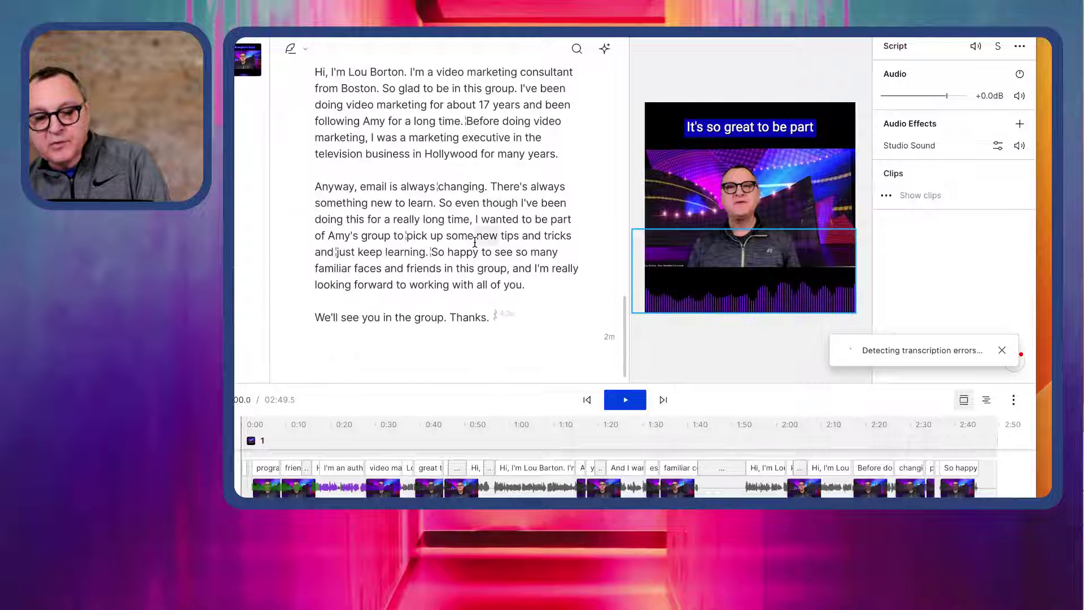
scroll(475, 242, "up", 15)
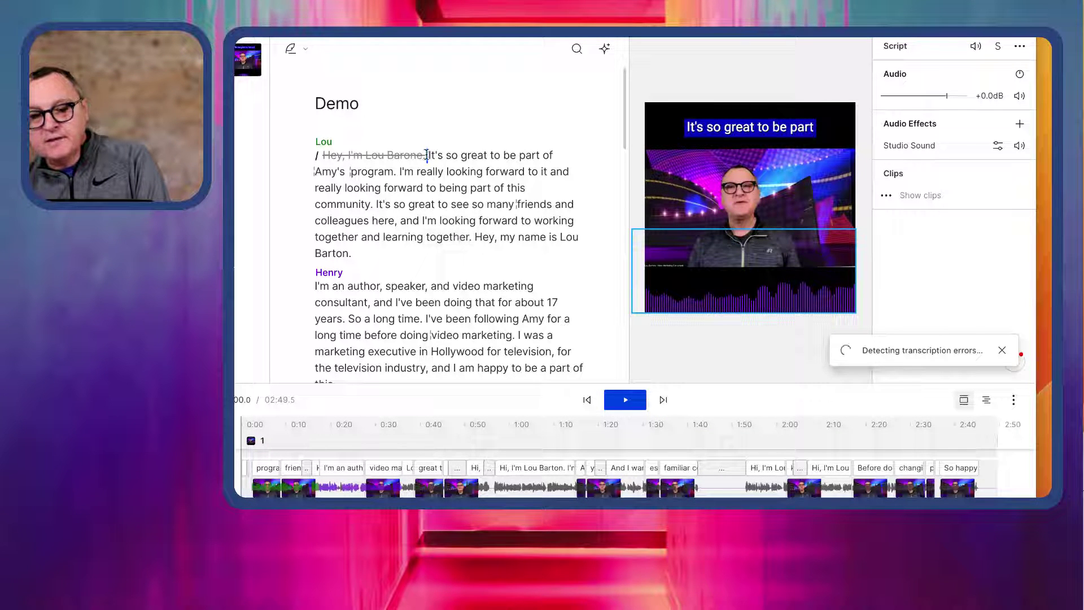
key("space")
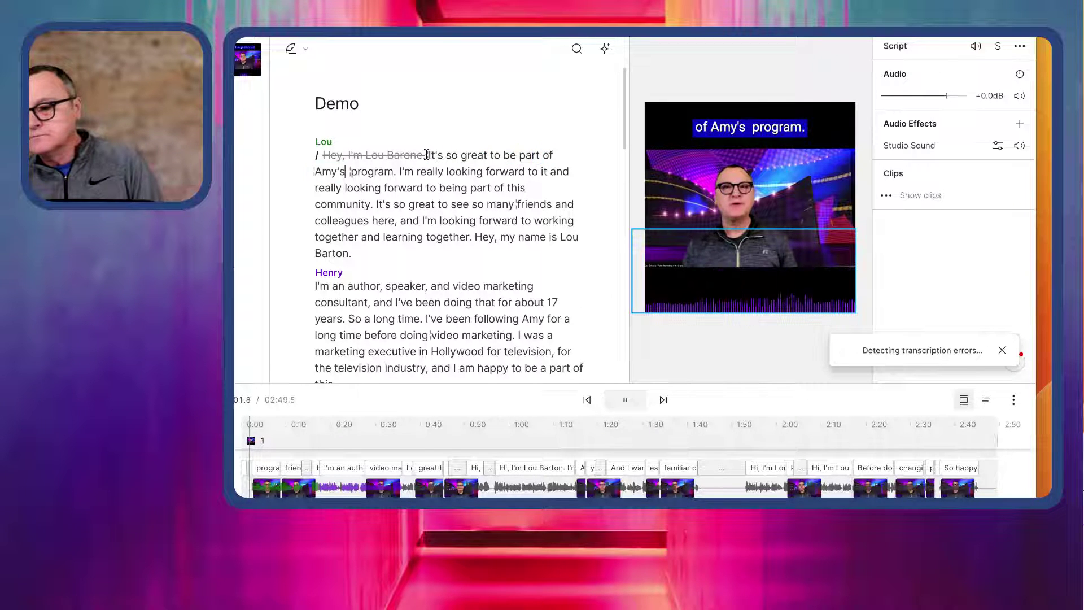
key("space")
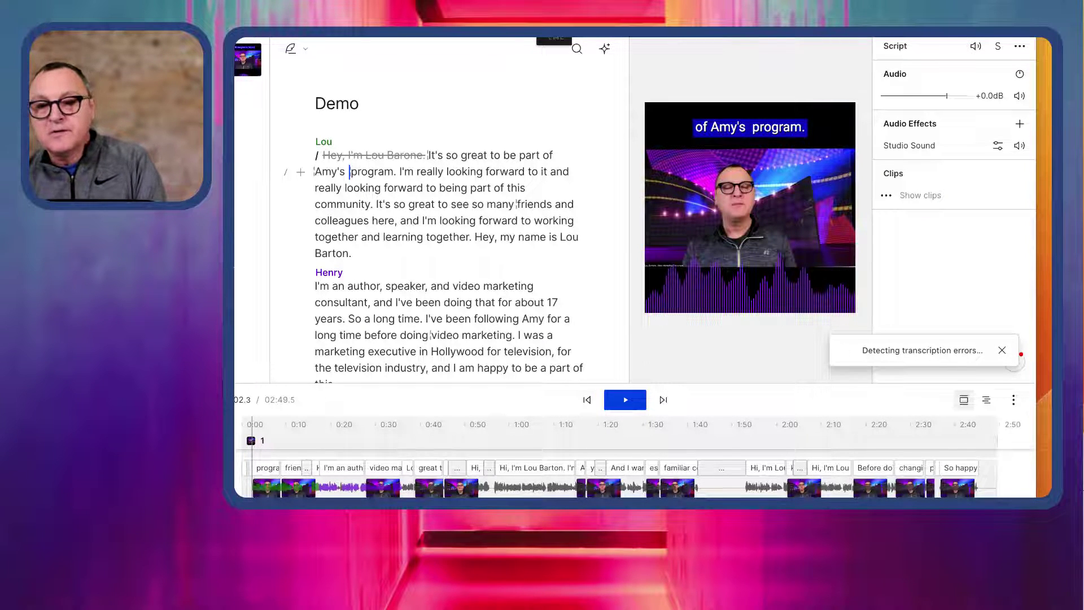
Step: Search the stock video library for "office" clips
left_click(554, 38)
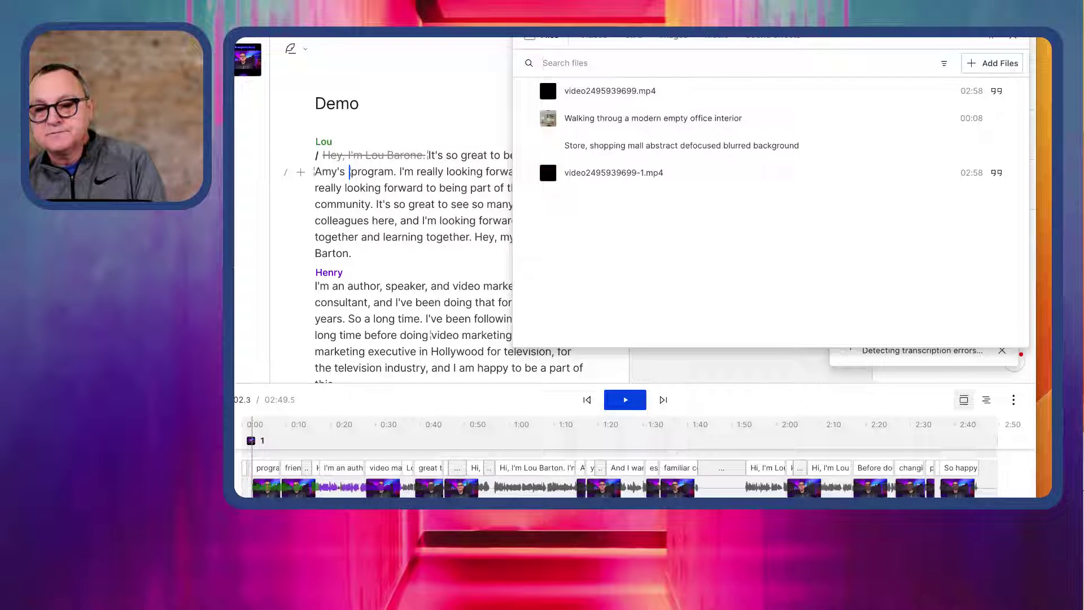
left_click(595, 36)
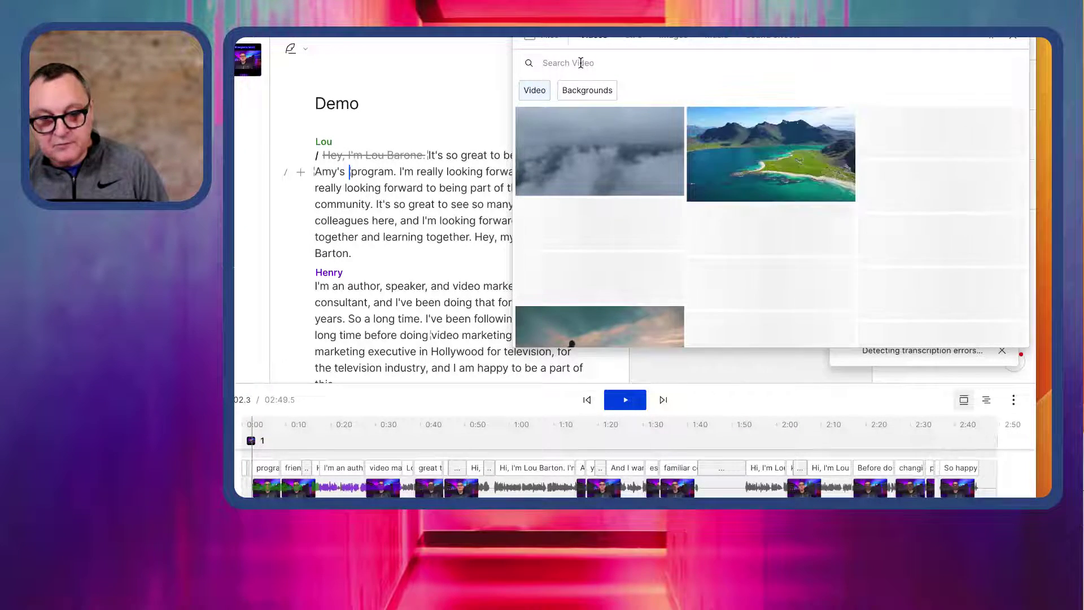
type("o")
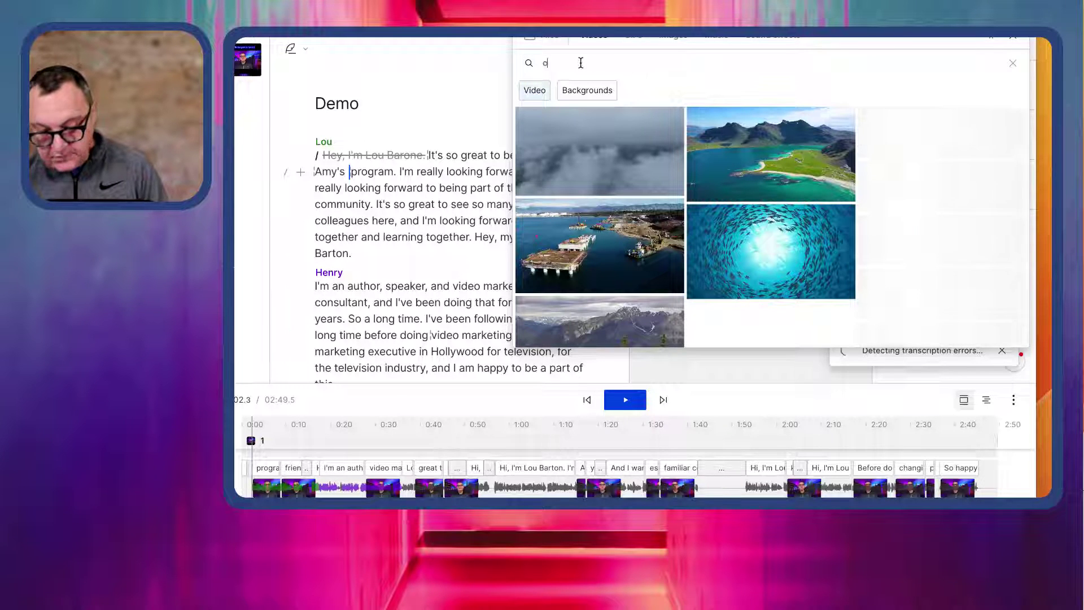
type("ffice")
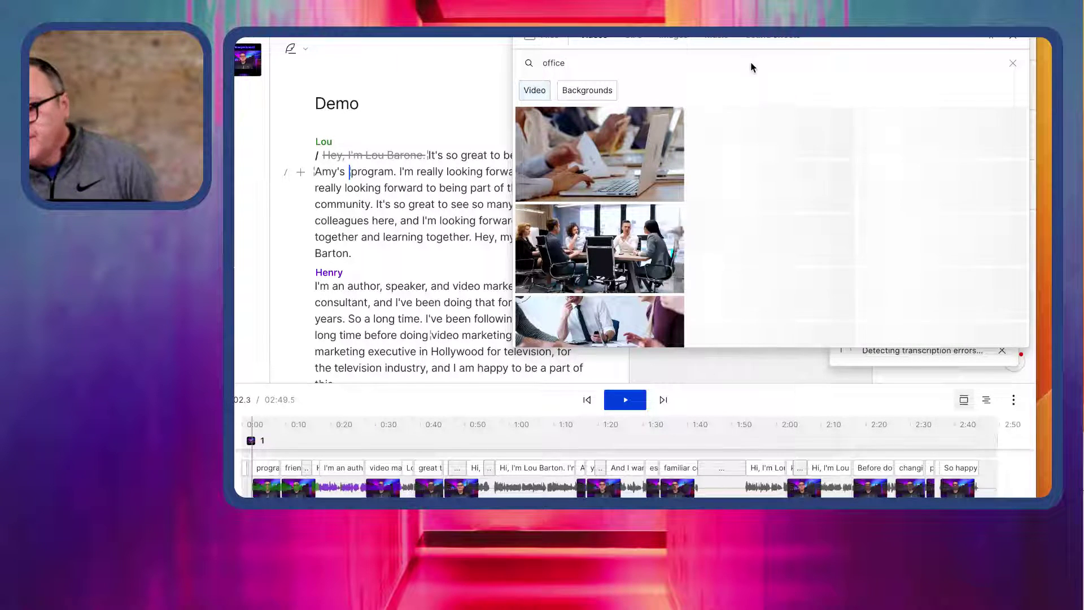
Step: View the image, music and sound effects results for the same "office" search
left_click(678, 40)
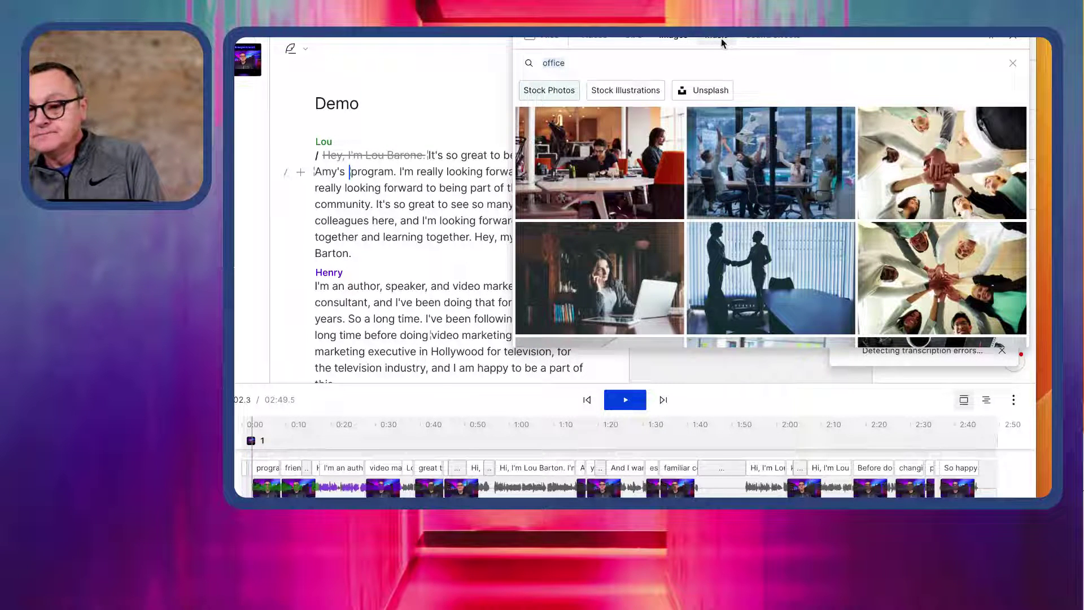
left_click(721, 39)
left_click(773, 38)
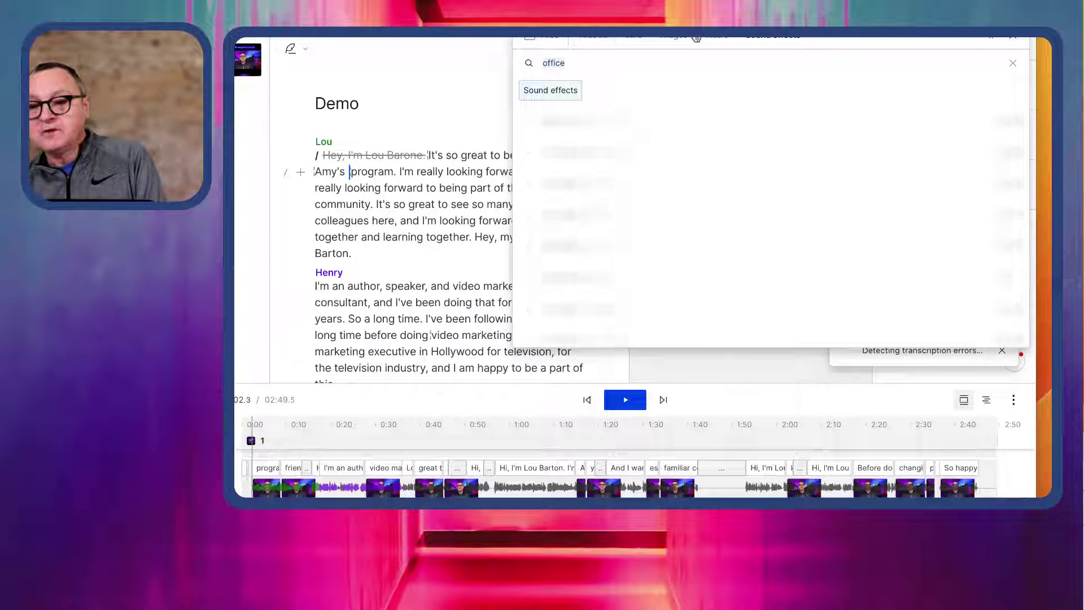
Step: Insert the stock "office" video of the man working at a computer into the script at "I'm an author, speaker"
left_click(601, 37)
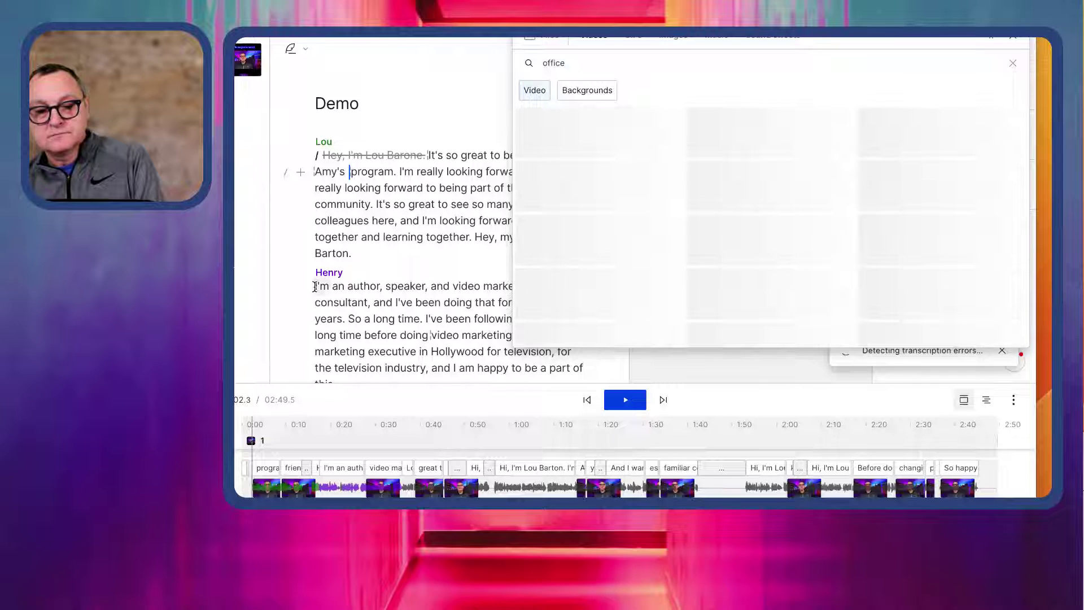
left_click(319, 286)
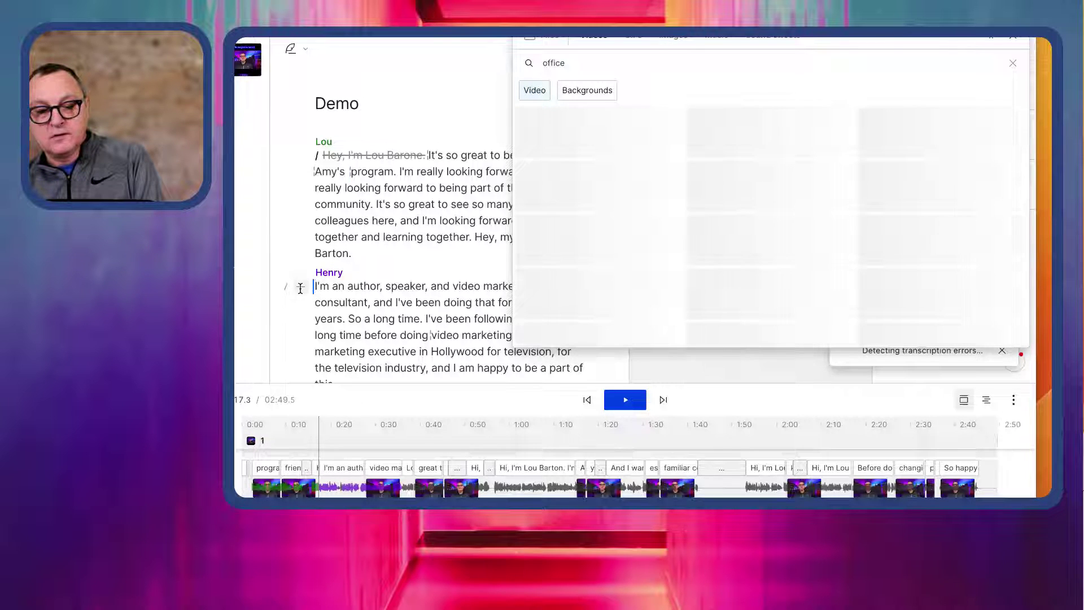
left_click(300, 287)
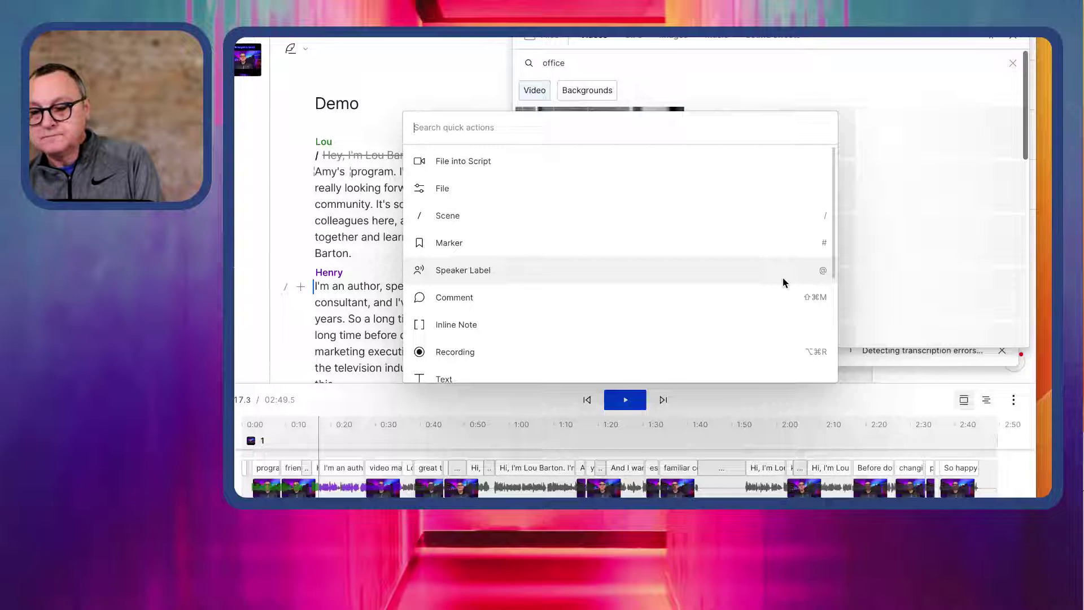
left_click(489, 105)
left_click(542, 94)
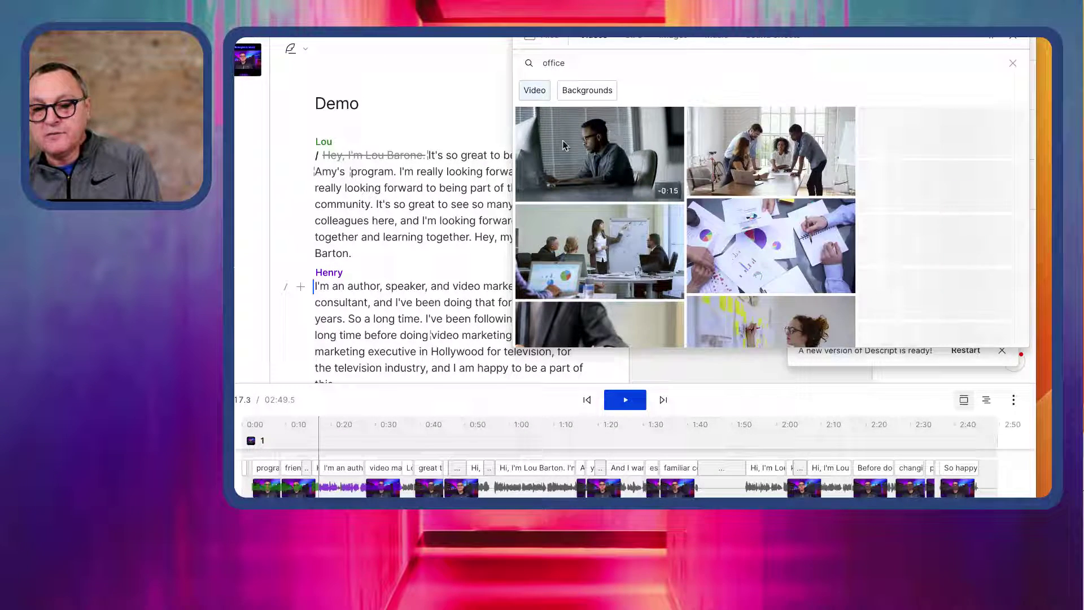
left_click_drag(380, 262, 311, 288)
left_click_drag(469, 343, 474, 336)
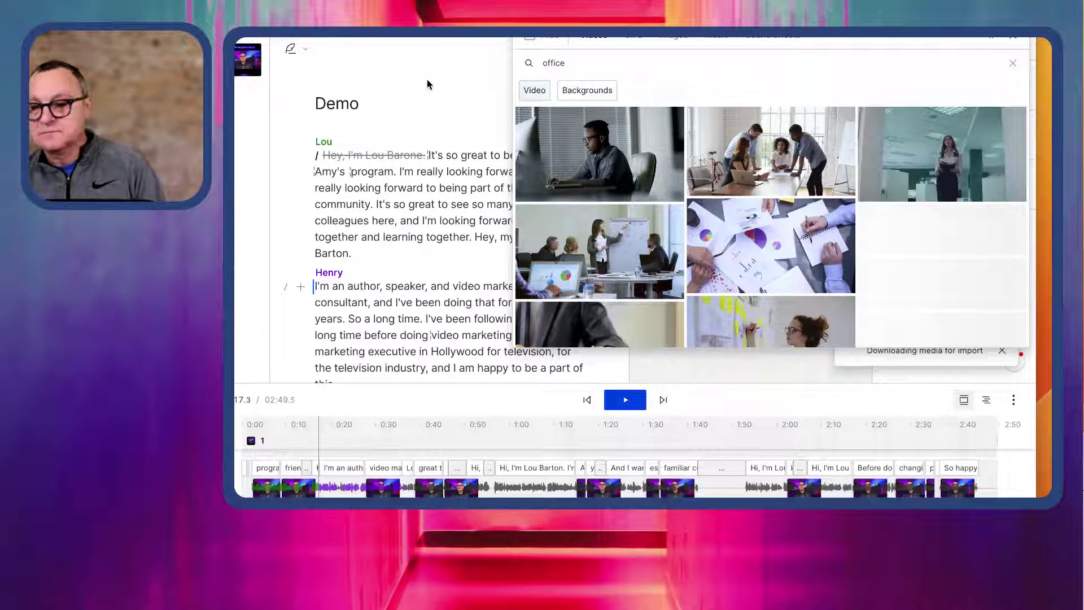
Step: Clear the "office" search, close the stock library and play the start of the inserted office clip
left_click(1013, 63)
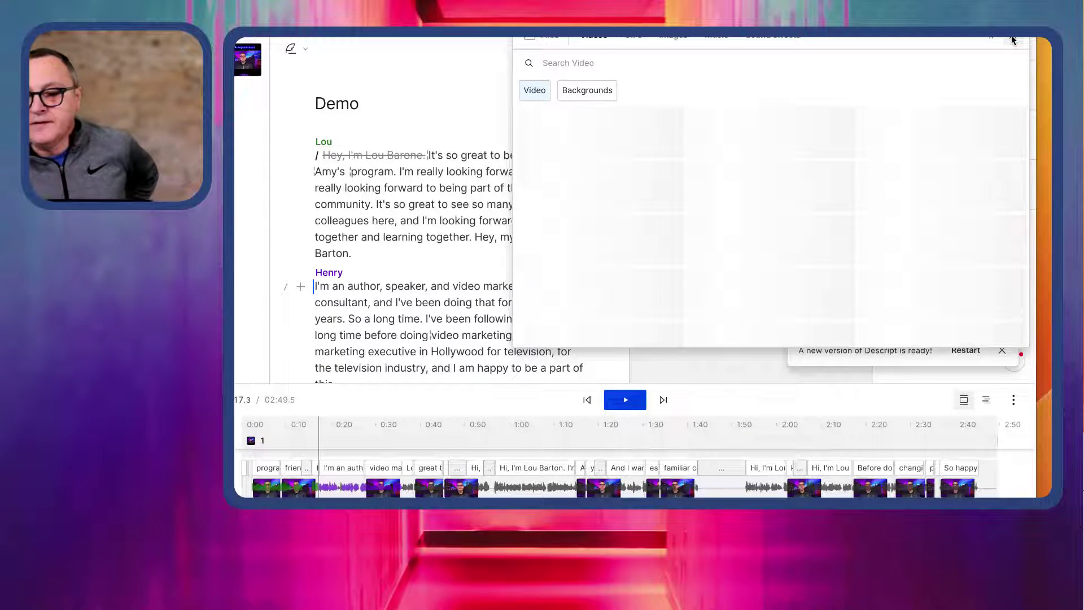
left_click(1013, 39)
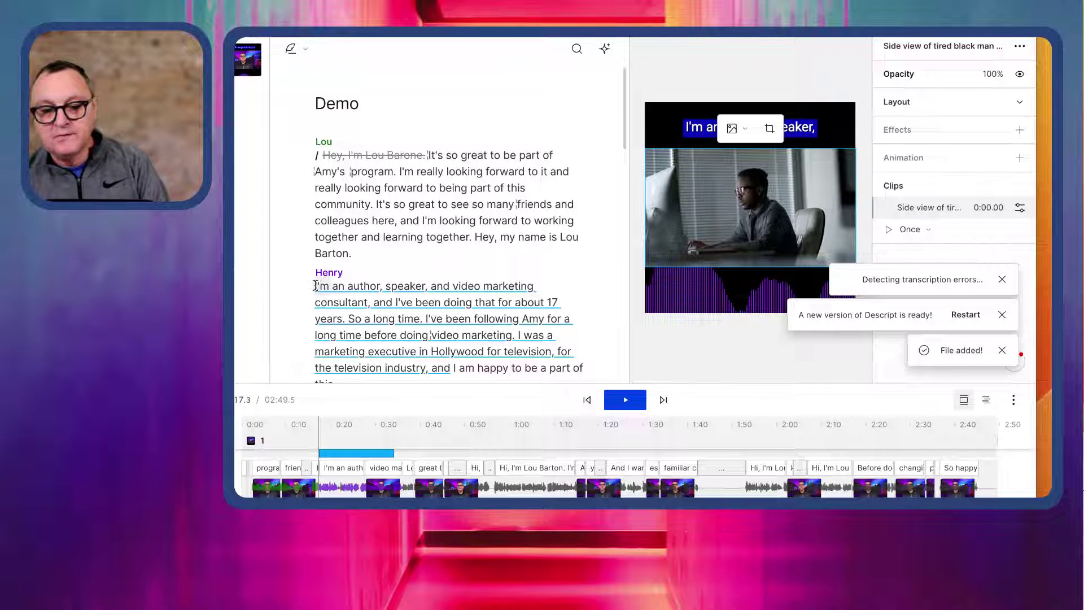
key("space")
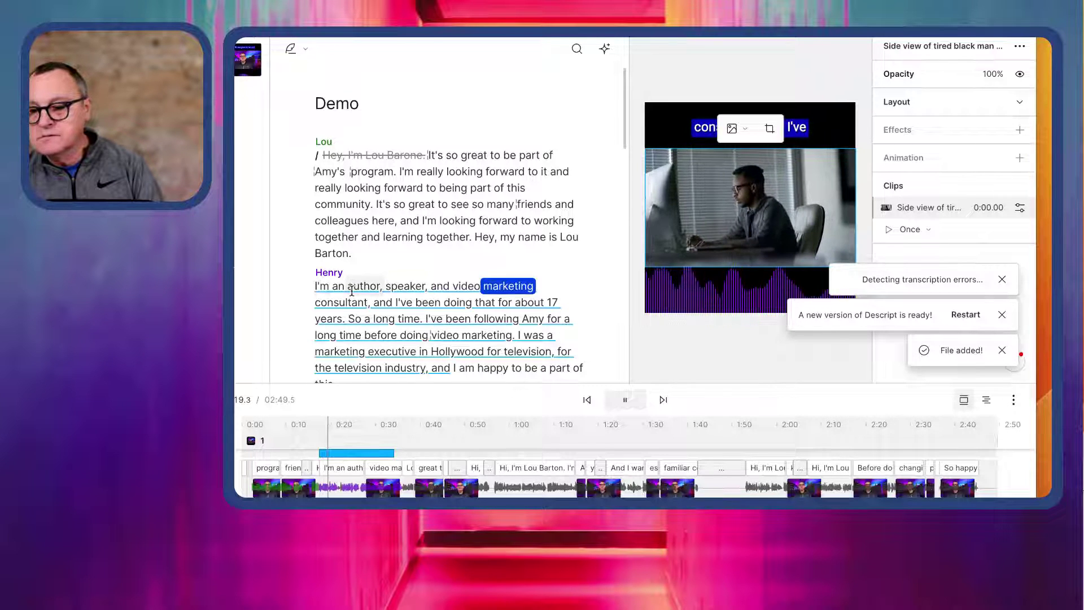
key("space")
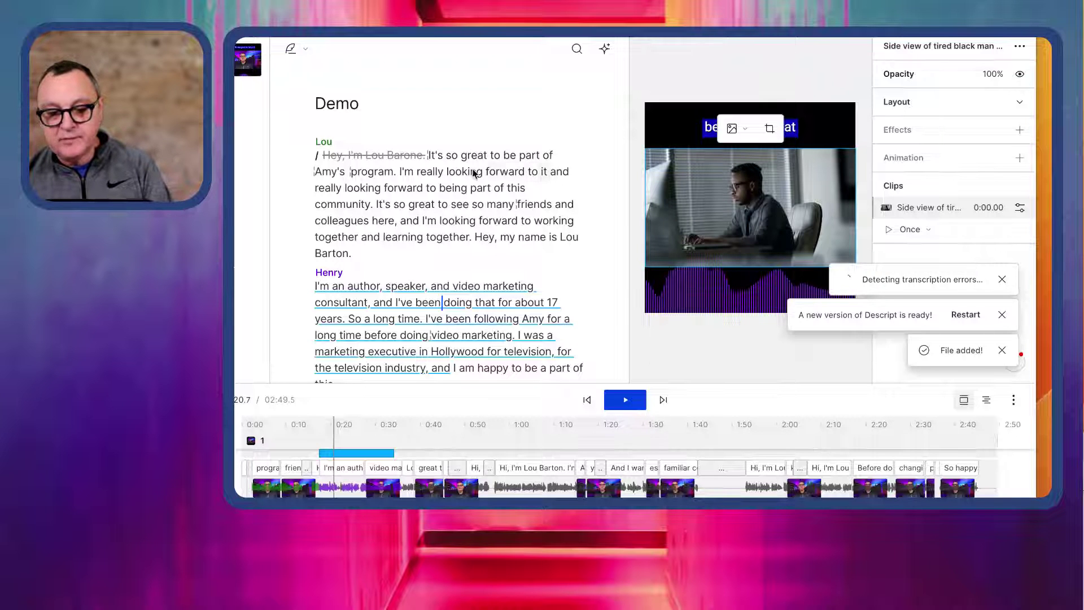
Step: Go to the paragraph starting "And email is always" and apply the Green screen effect to the talking-head video, dismissing the open notifications
scroll(396, 242, "down", 3)
scroll(396, 243, "down", 4)
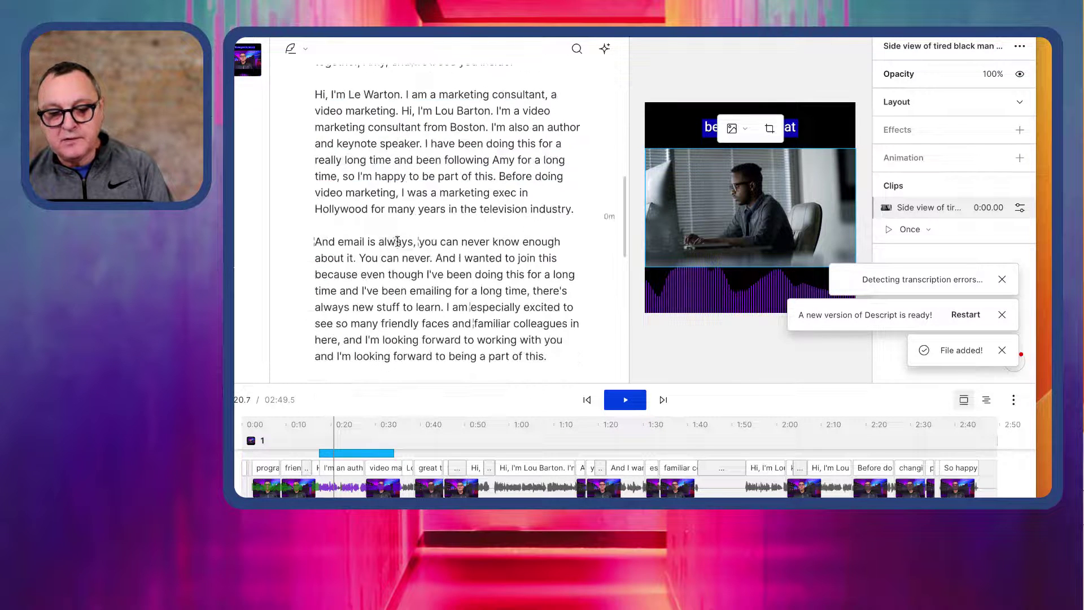
left_click(316, 244)
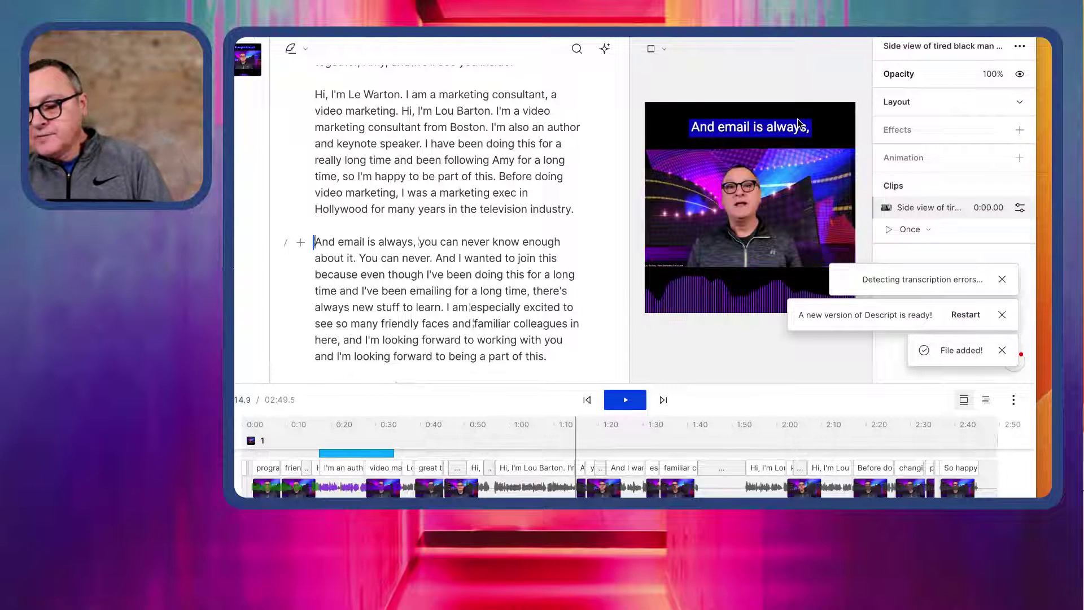
left_click(808, 195)
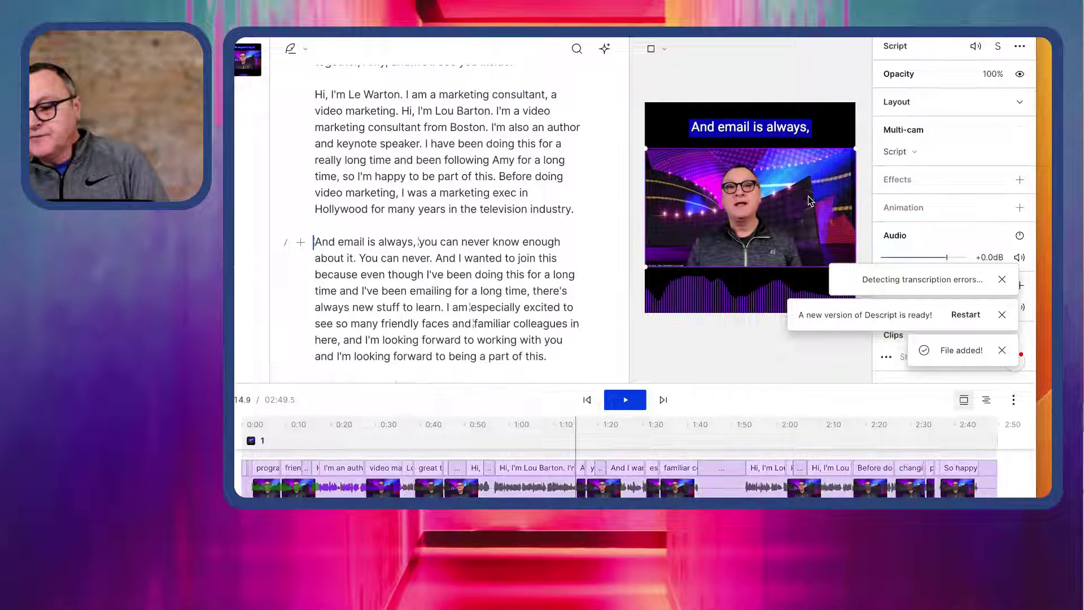
left_click(1002, 279)
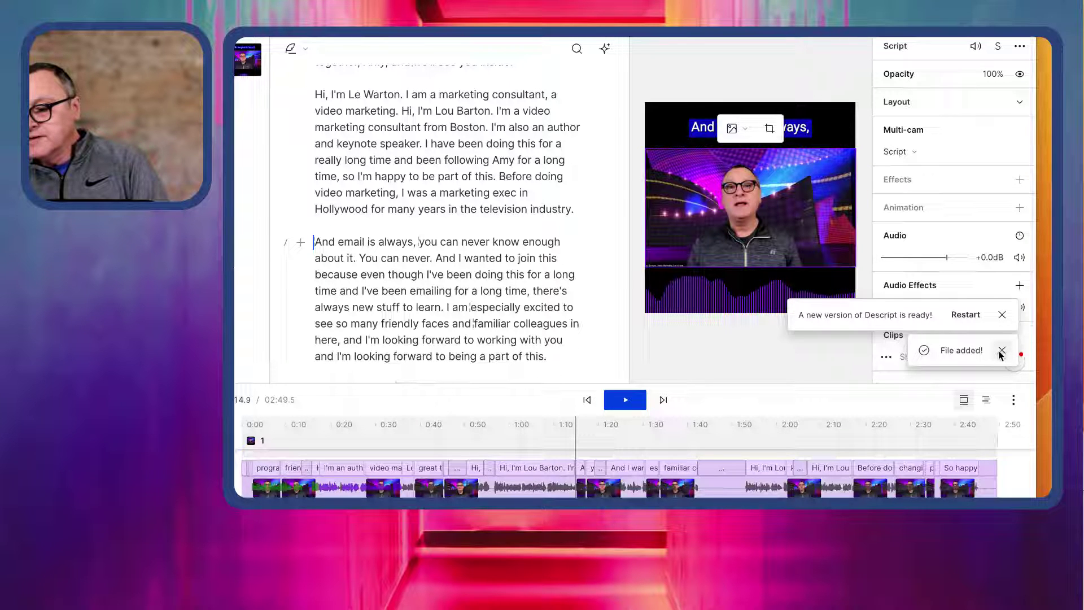
left_click(1002, 315)
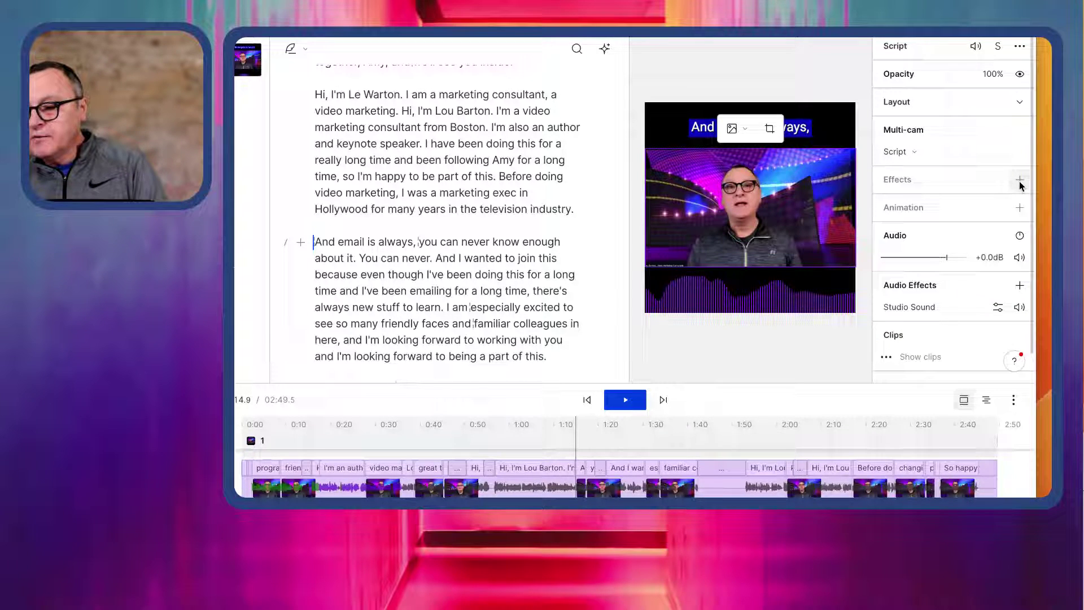
left_click(1020, 180)
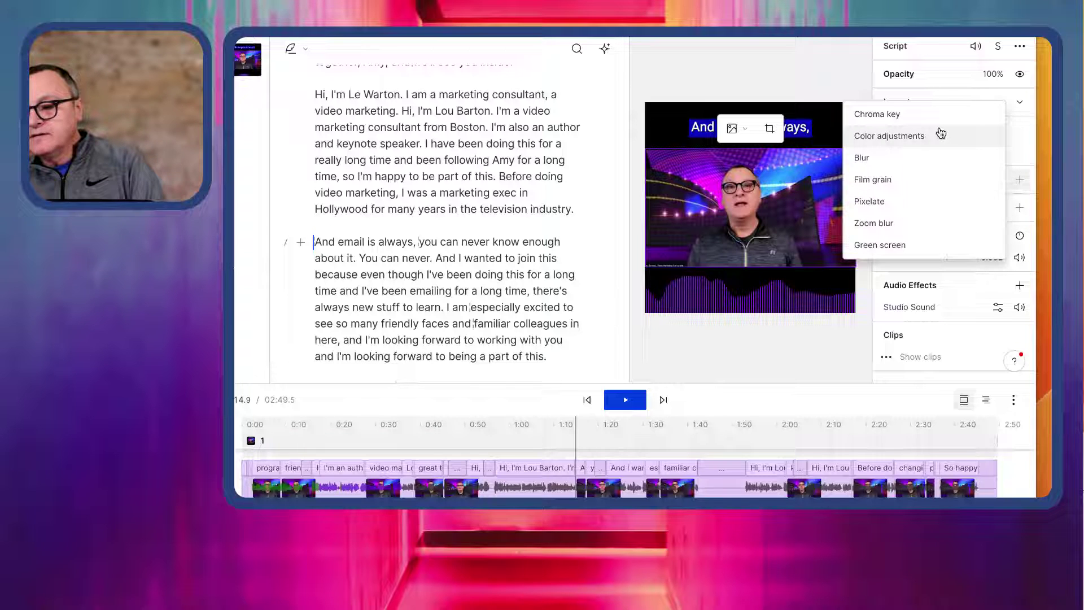
left_click(890, 246)
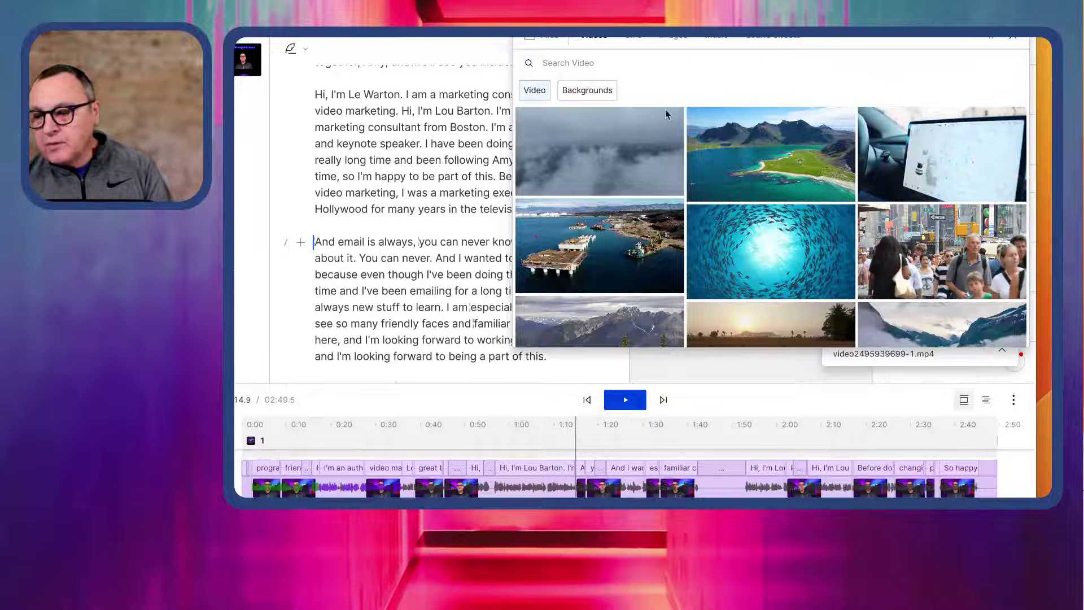
Step: Browse the stock videos and add the New York clip overlooking the park between skyscrapers to the composition
scroll(745, 175, "down", 15)
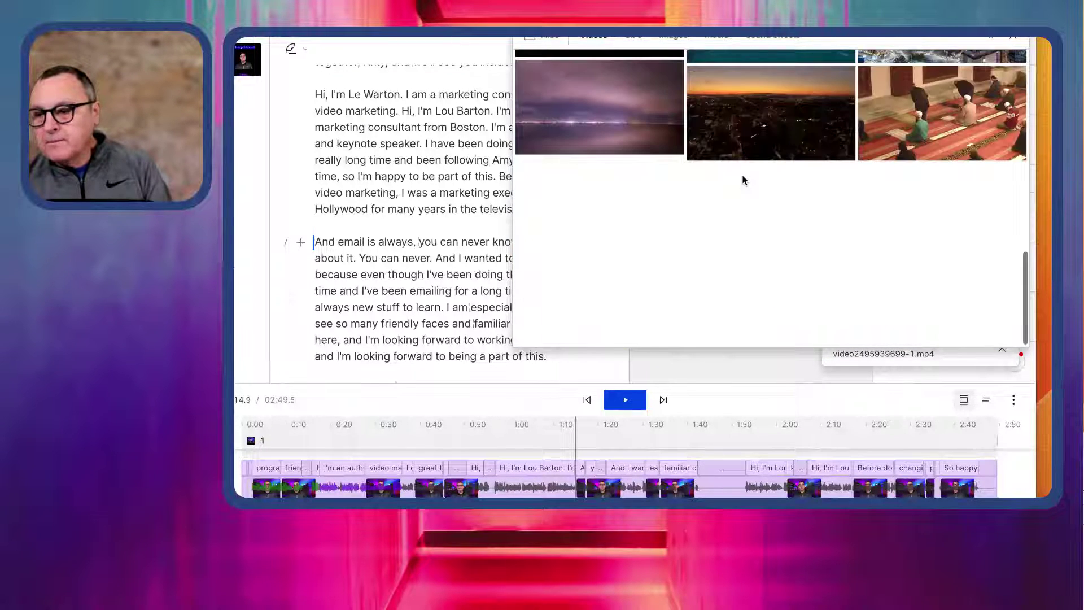
scroll(742, 178, "up", 3)
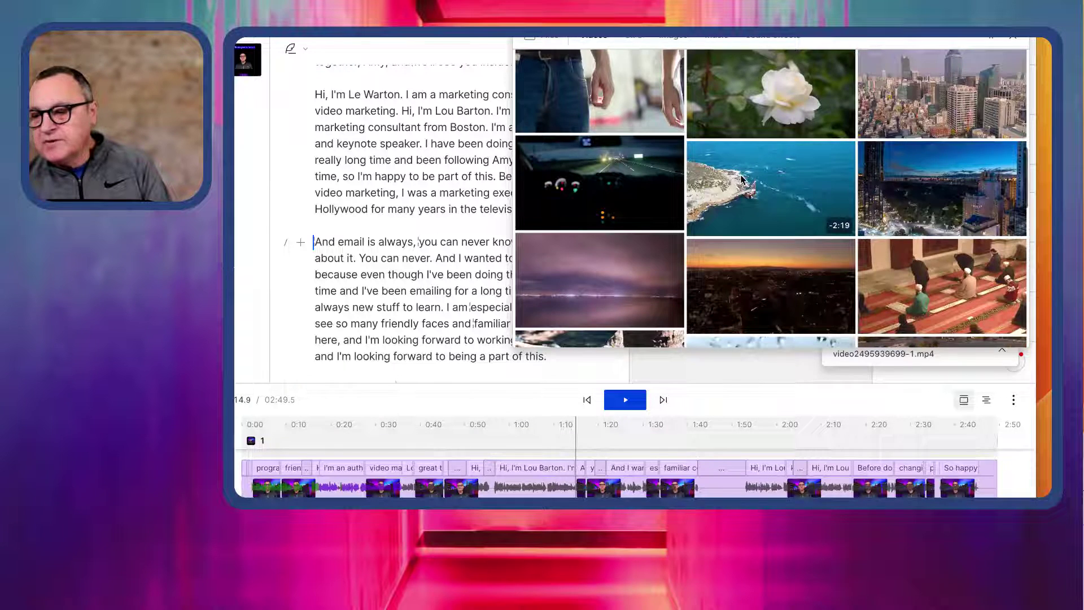
scroll(941, 190, "down", 1)
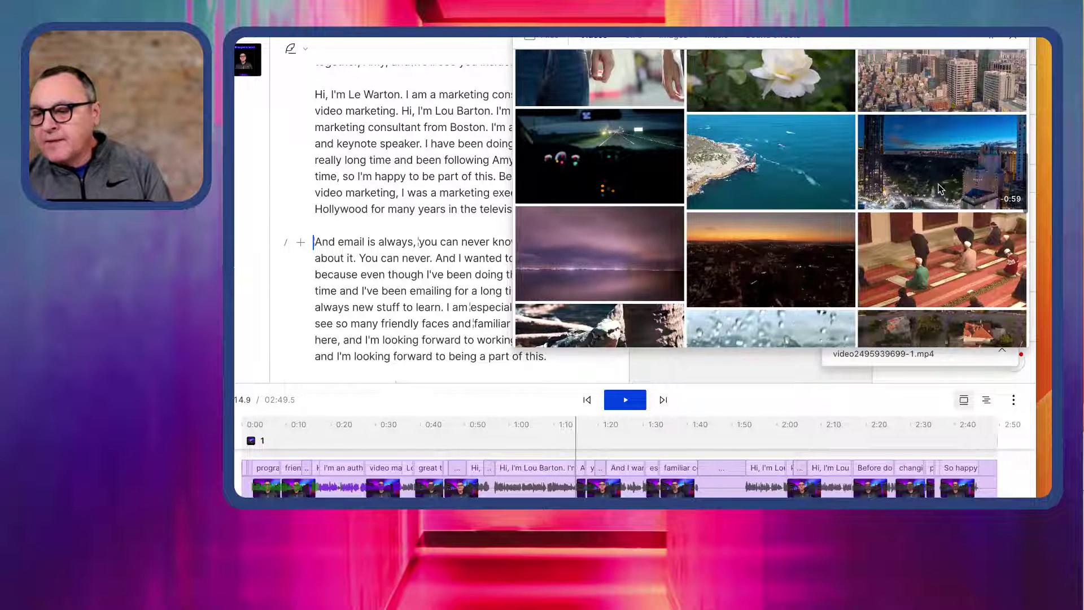
scroll(919, 169, "down", 3)
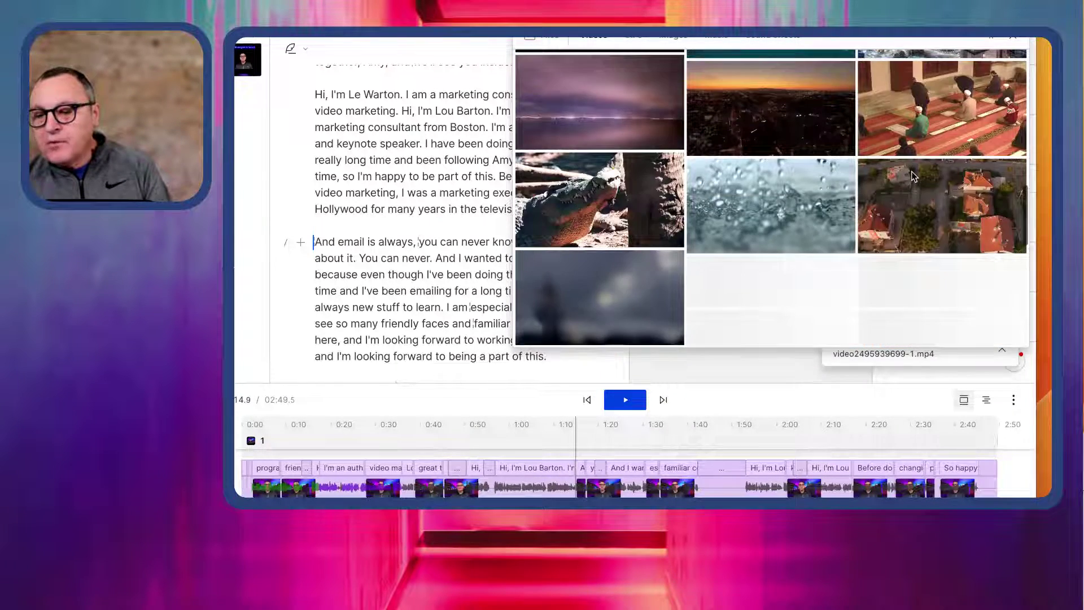
scroll(914, 176, "down", 3)
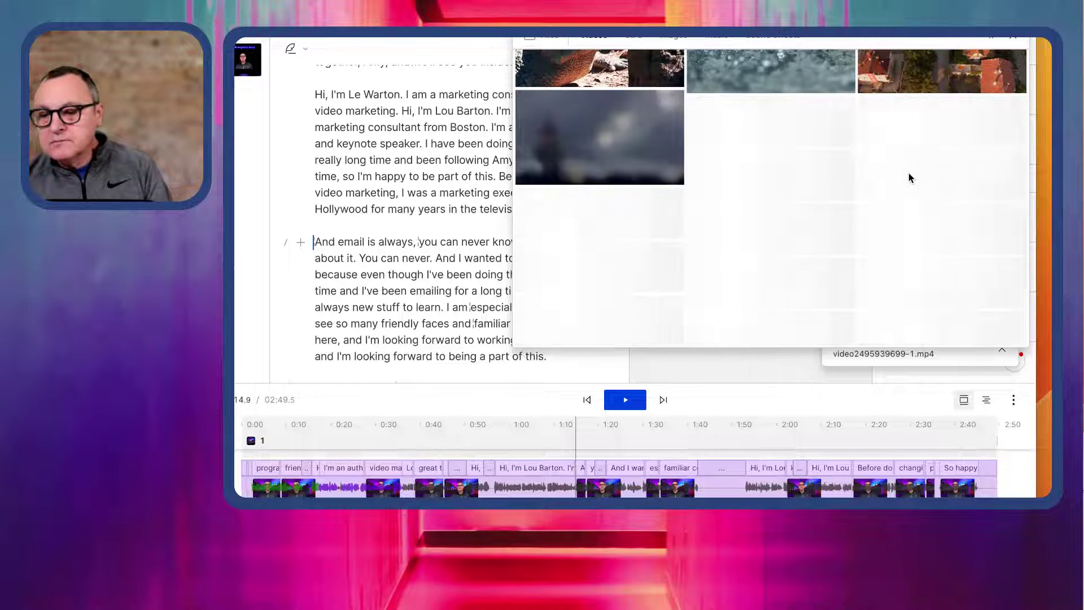
scroll(910, 177, "up", 4)
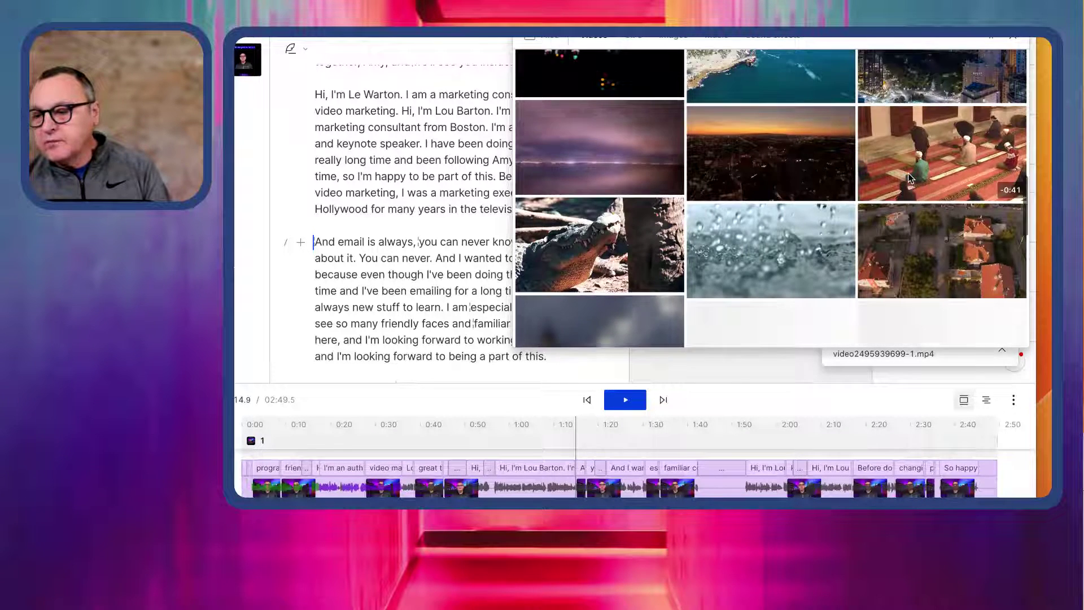
scroll(908, 173, "up", 3)
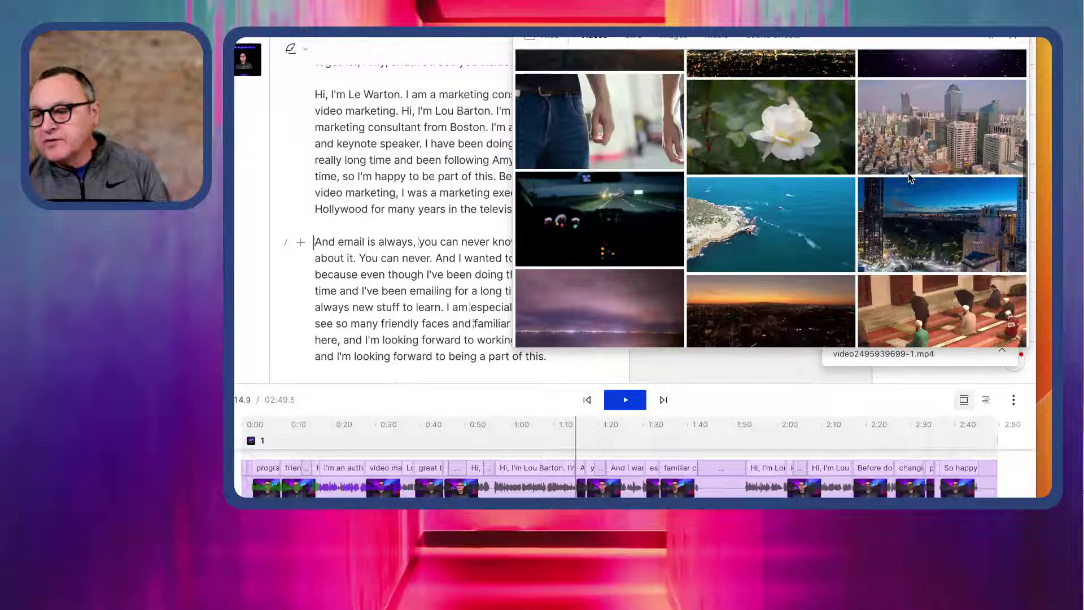
left_click(941, 232)
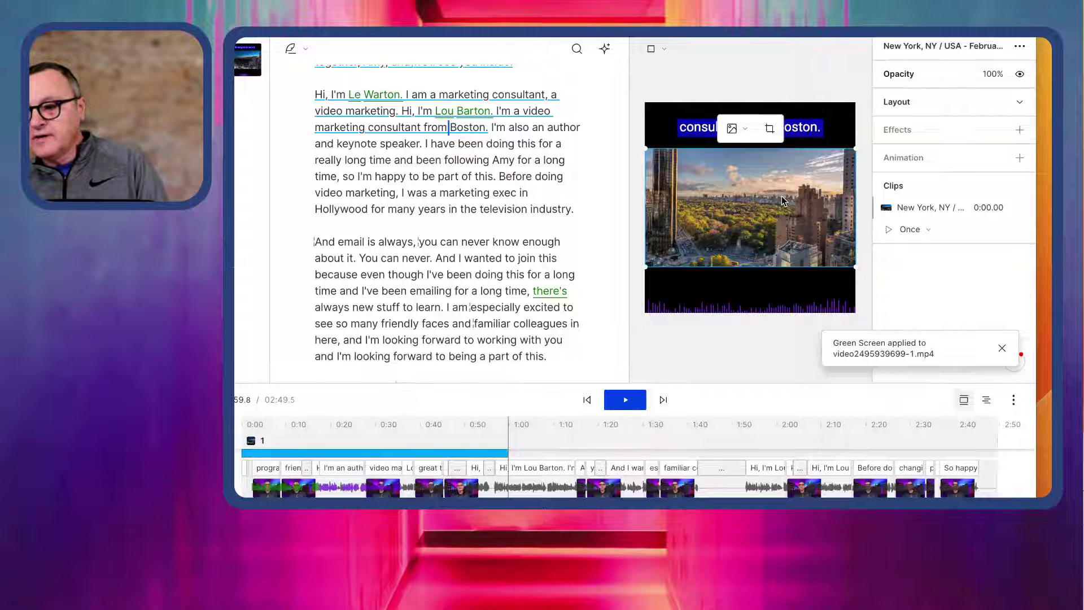
Step: Move the New York clip backward in the layer order until it sits behind the speaker
right_click(758, 198)
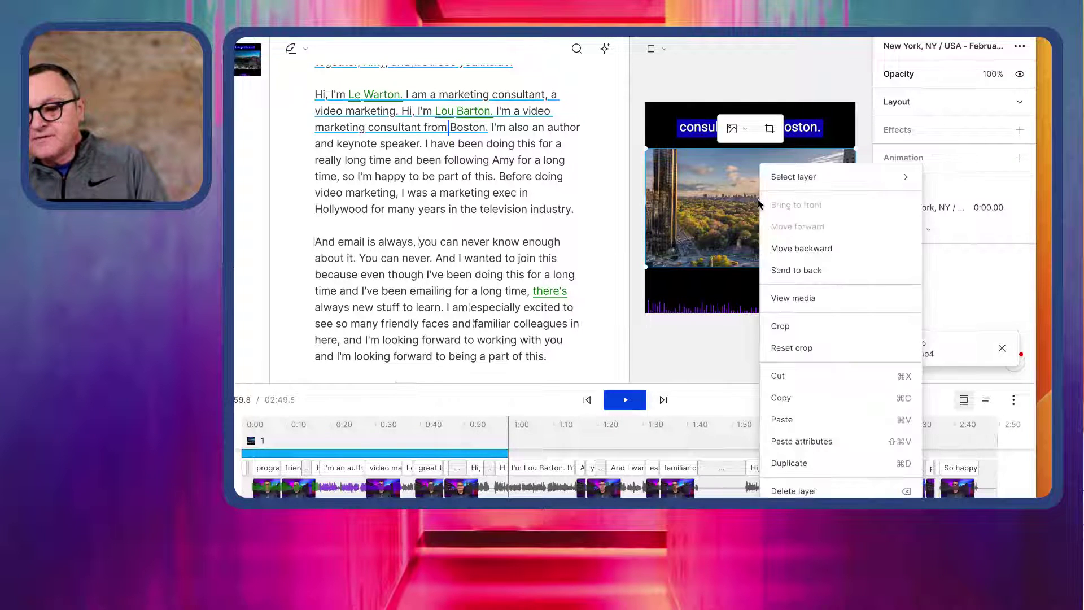
left_click(781, 252)
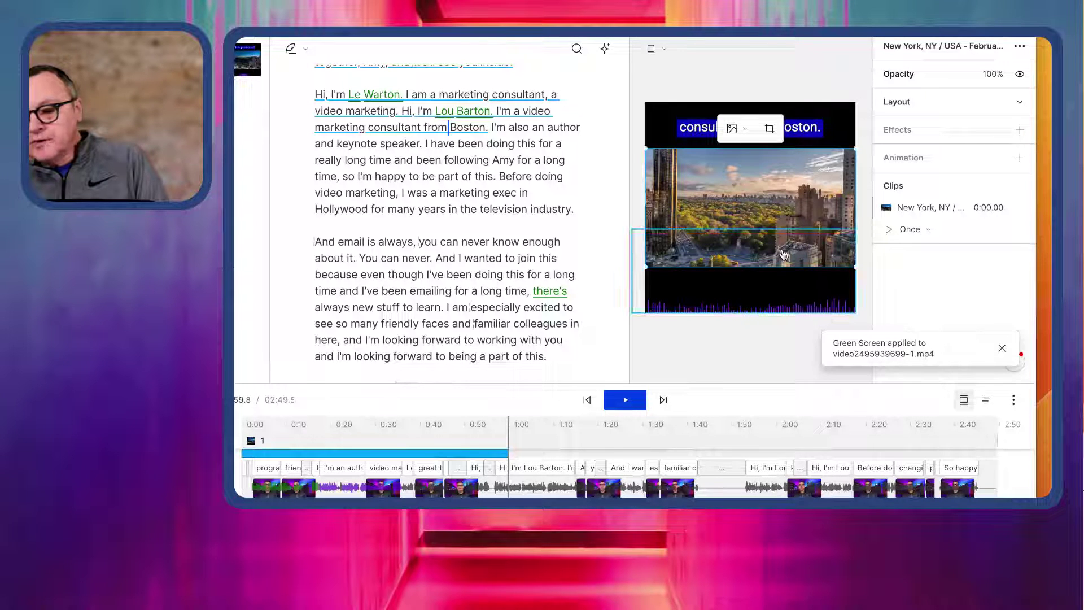
right_click(774, 214)
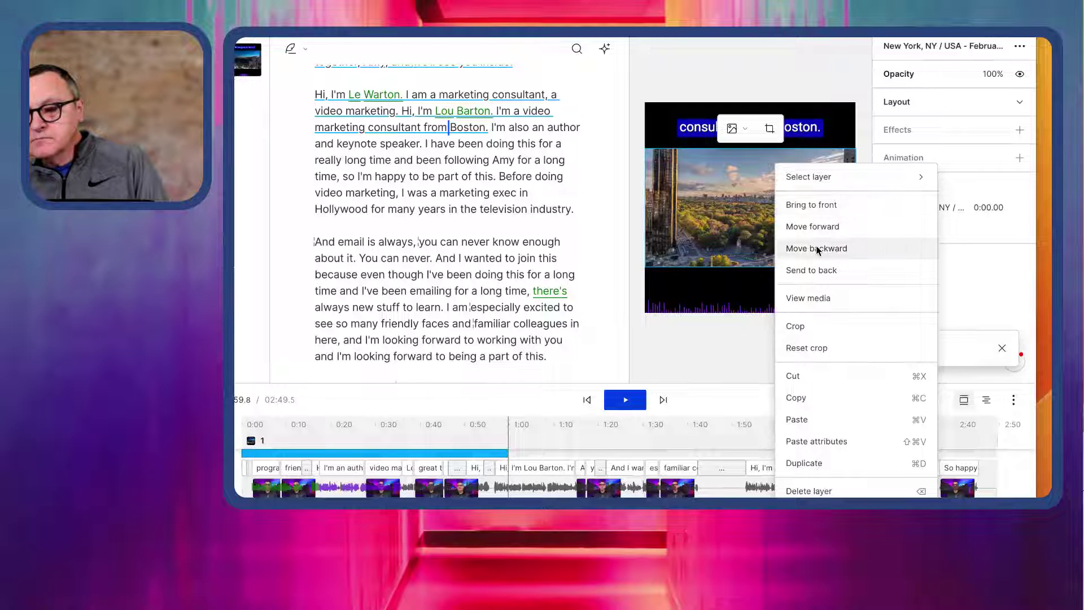
left_click(817, 249)
left_click(747, 214)
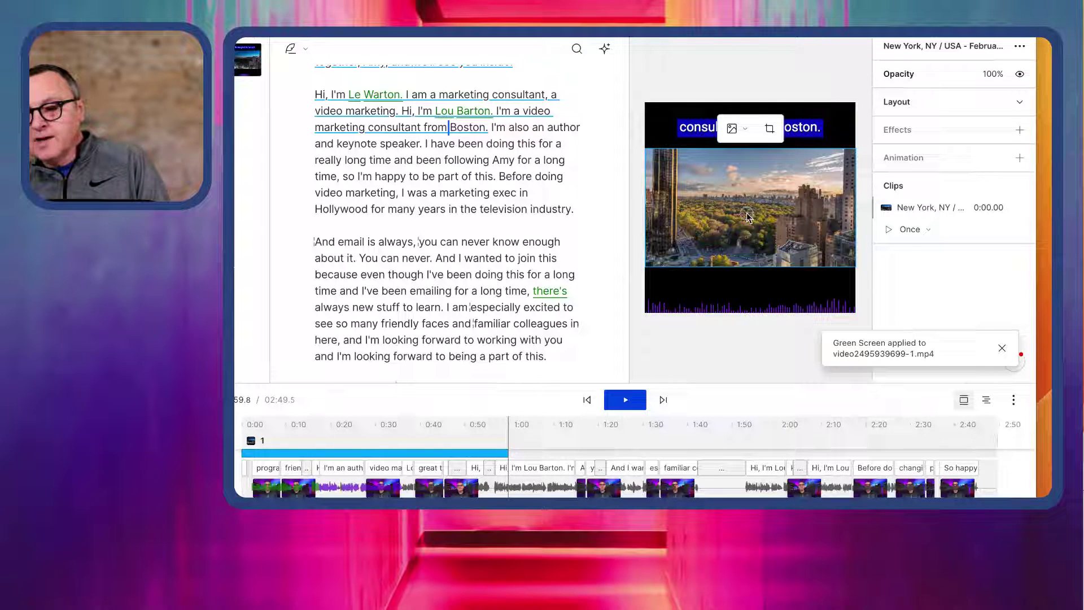
right_click(747, 215)
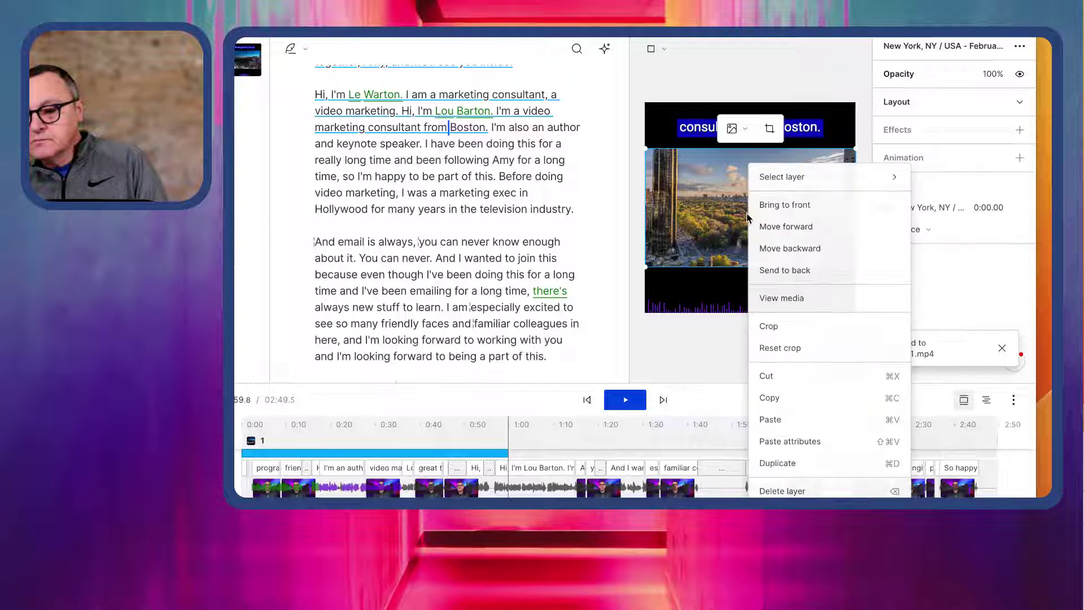
left_click(783, 247)
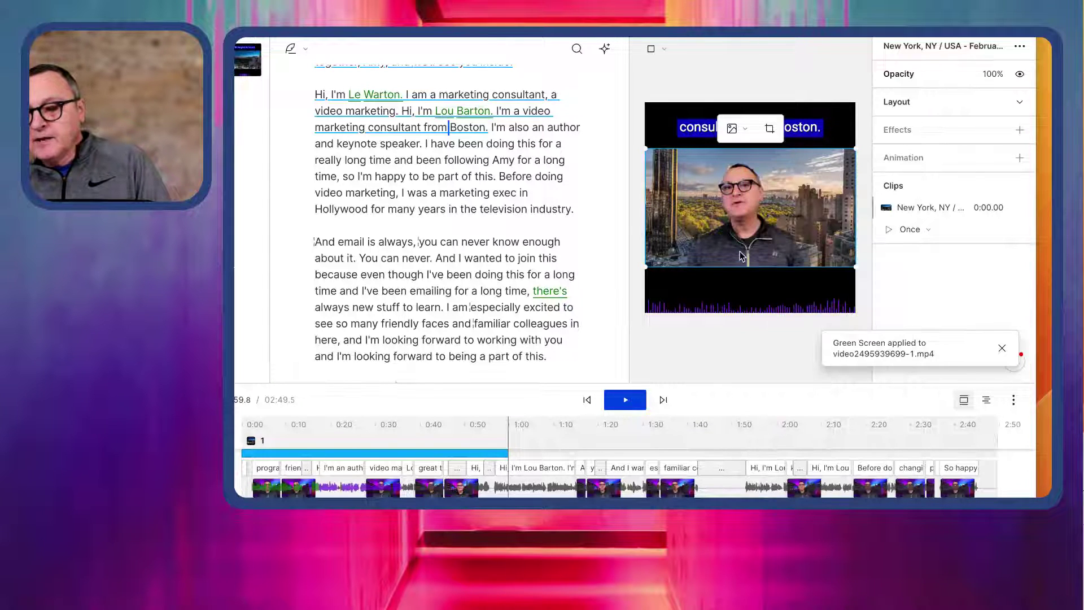
Step: Reposition the New York clip slightly lower across the frame's full width and shift the speaker cut-out to the right of centre
left_click_drag(740, 242, 762, 251)
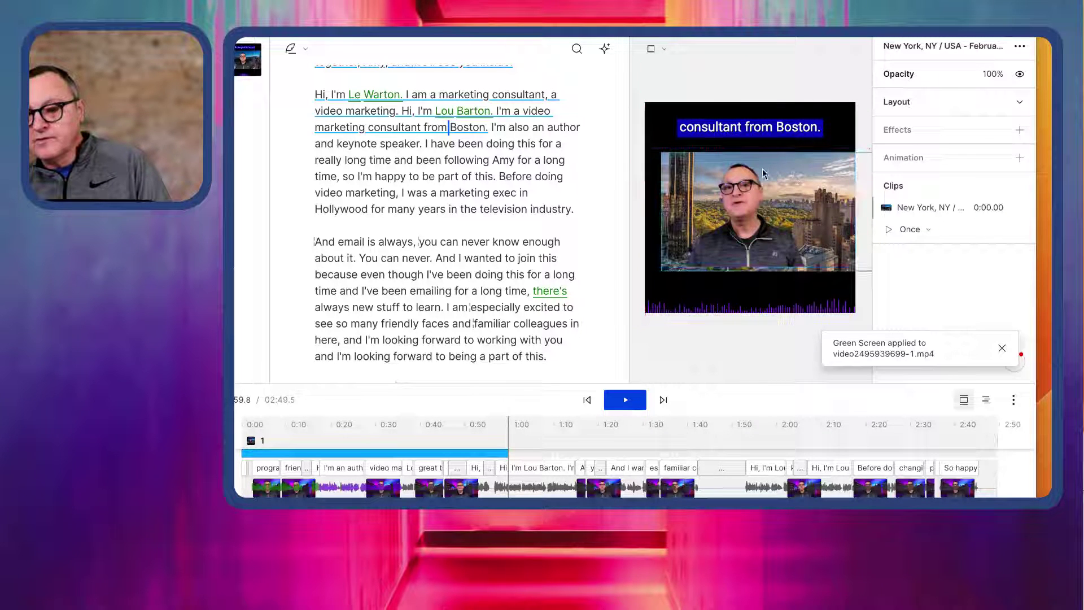
left_click_drag(762, 169, 774, 173)
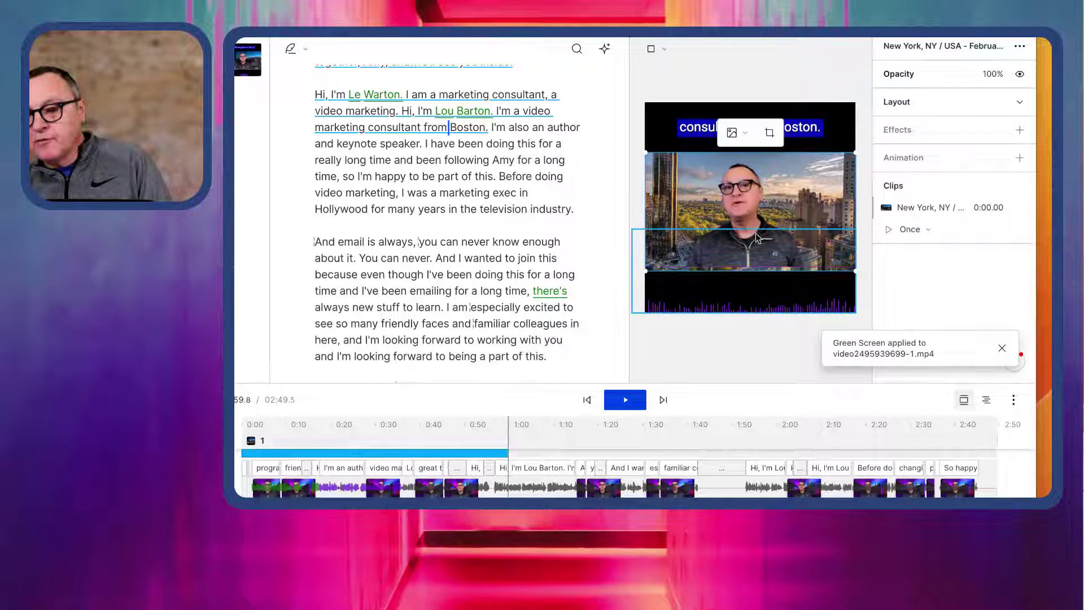
left_click(747, 209)
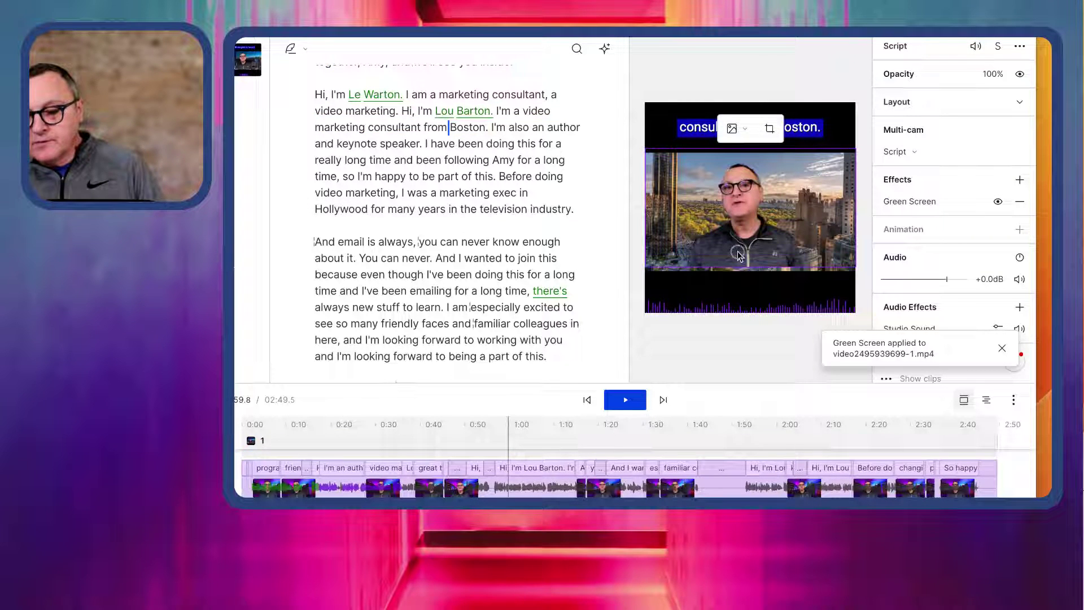
left_click_drag(738, 257, 772, 257)
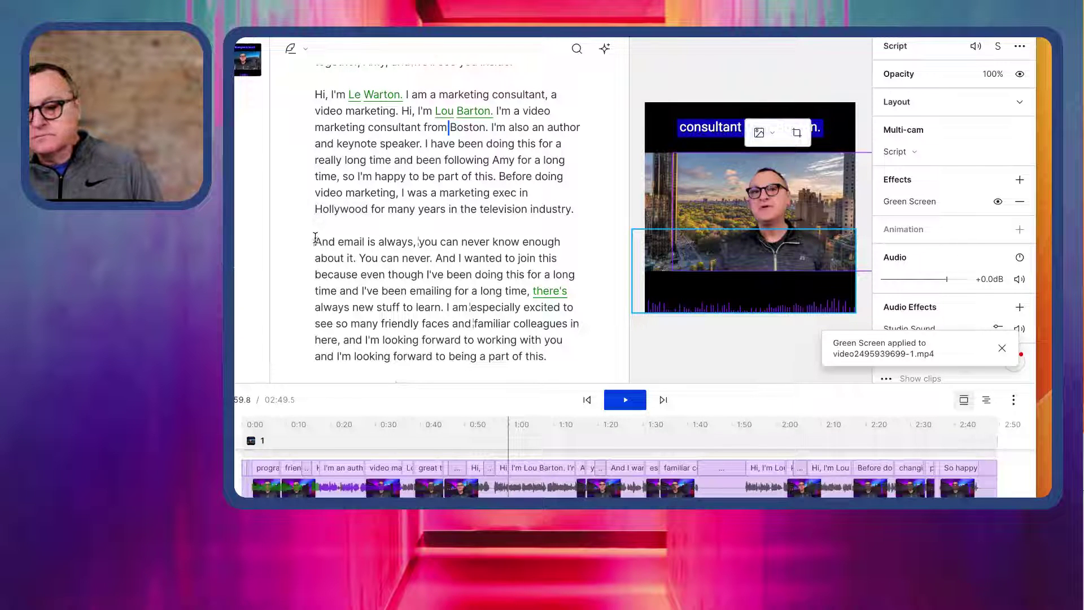
Step: Play from the start of the "And email is always" paragraph and return to the "Hi, I'm Le Warton" paragraph to compare the backgrounds
left_click(315, 258)
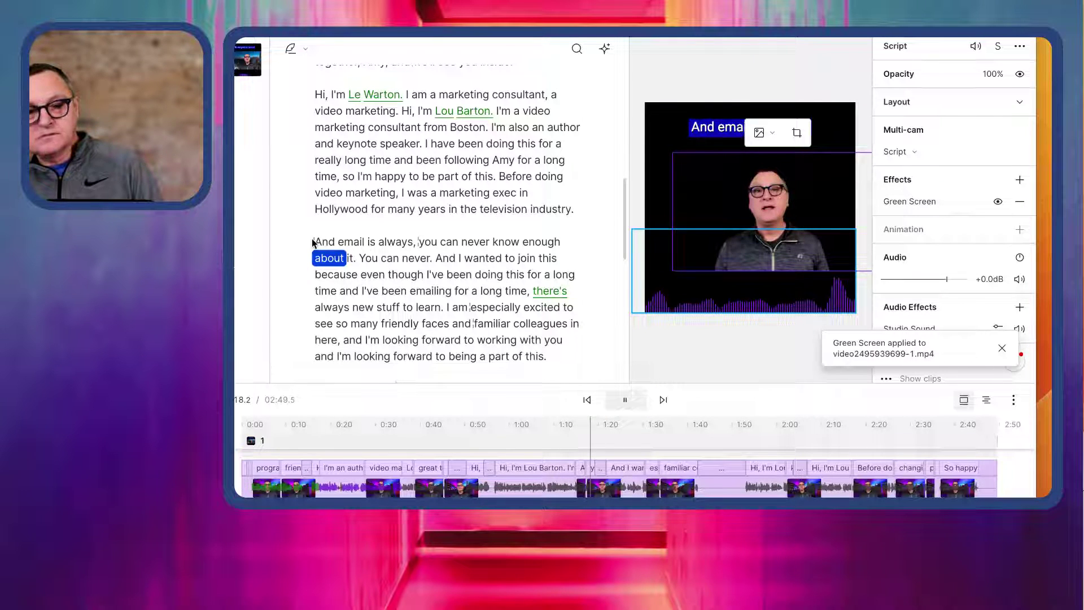
left_click(314, 243)
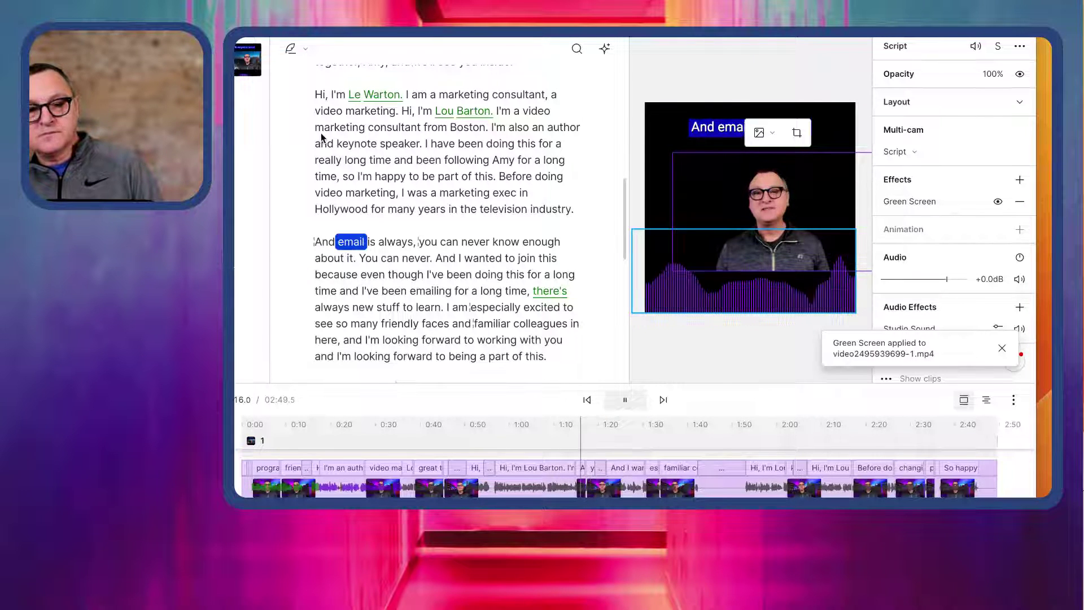
left_click(315, 94)
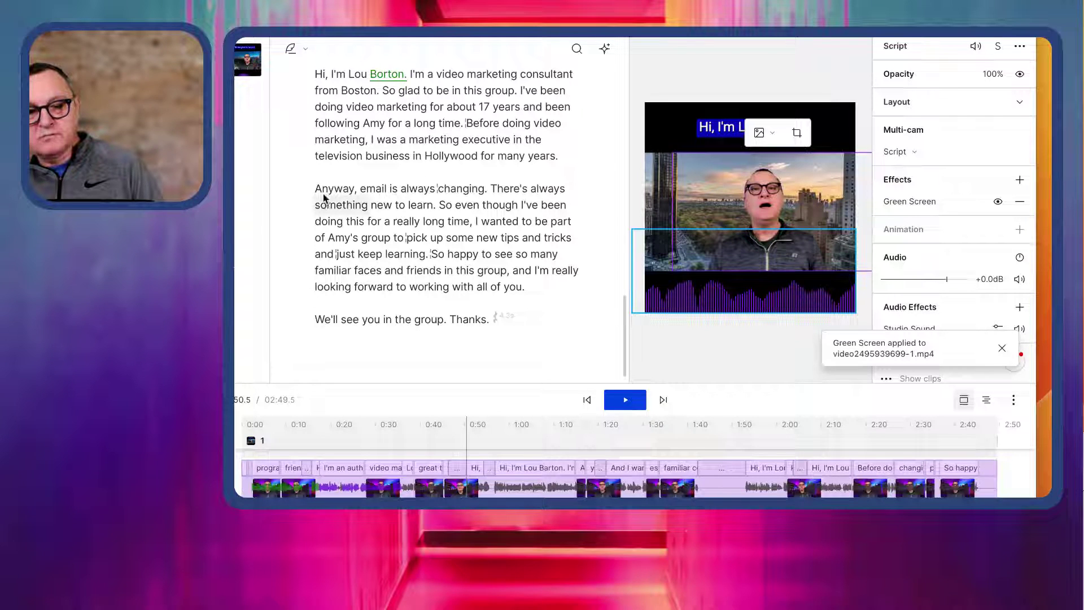
Step: Check the background behind the speaker at several points in the closing paragraphs, from "Hi, I'm Lou Borton" to "We'll see you in the group"
left_click(316, 189)
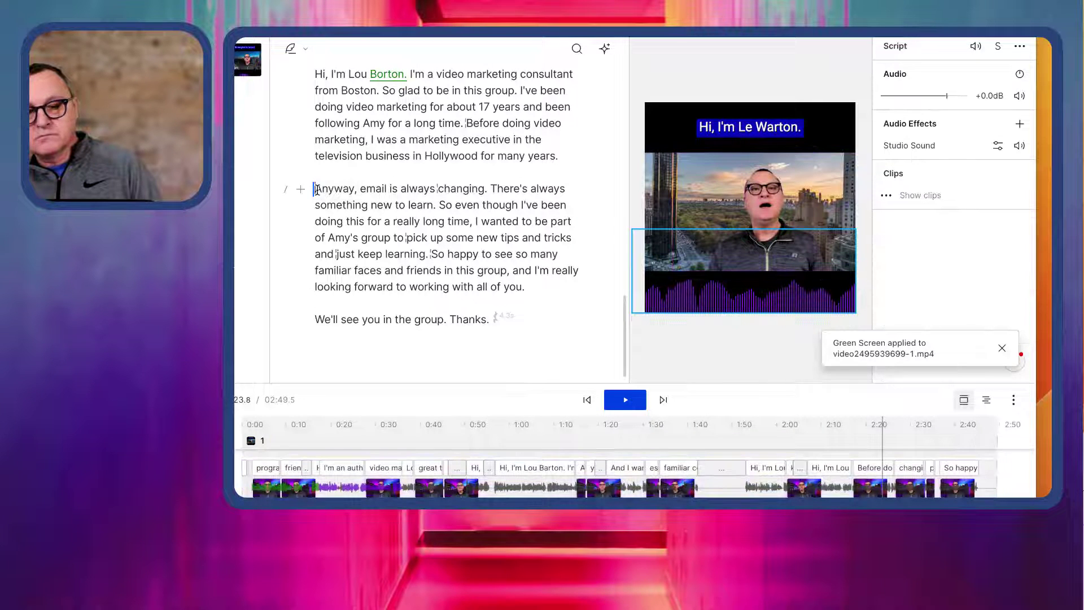
left_click(319, 76)
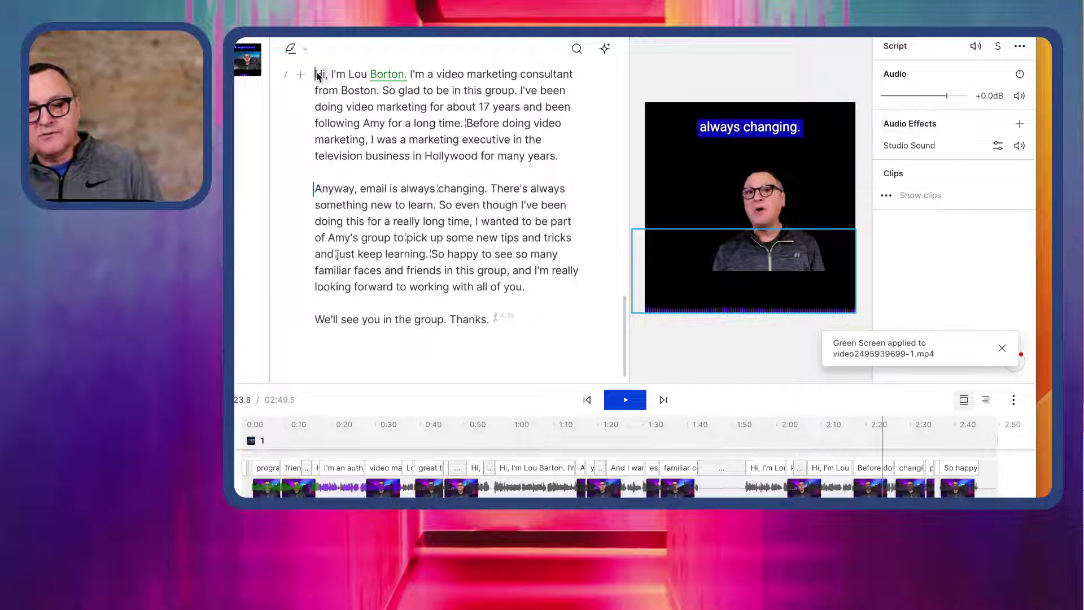
left_click(448, 238)
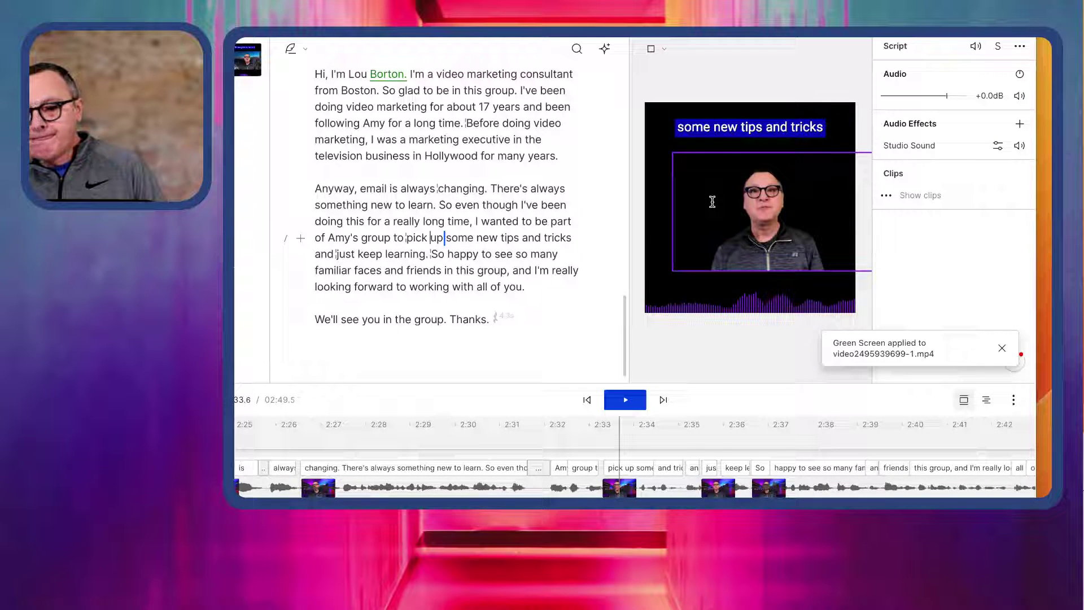
left_click(601, 245)
scroll(592, 224, "up", 1)
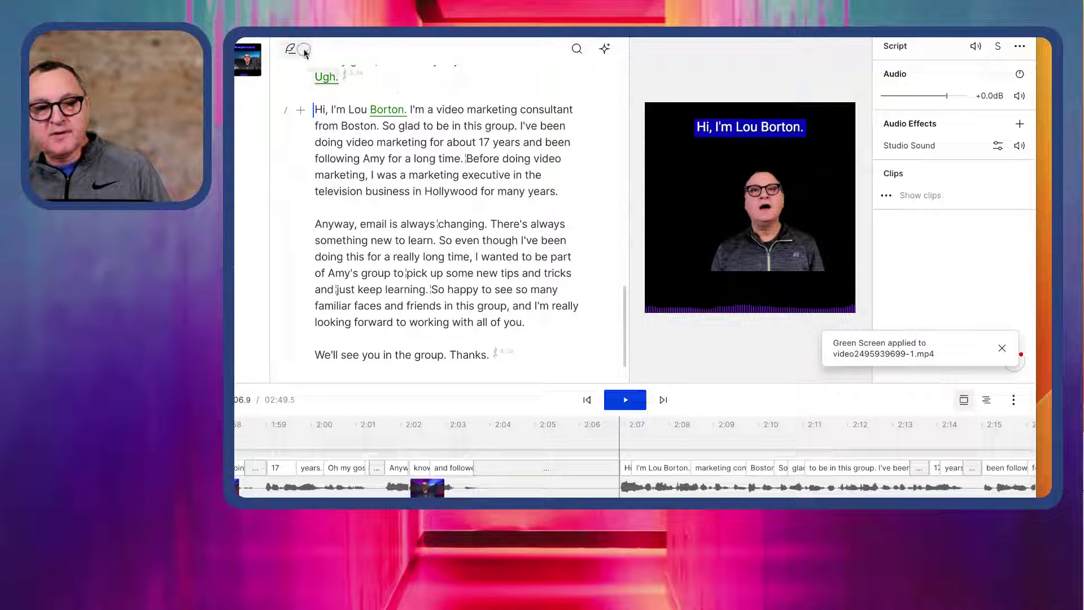
left_click(305, 50)
key("Escape")
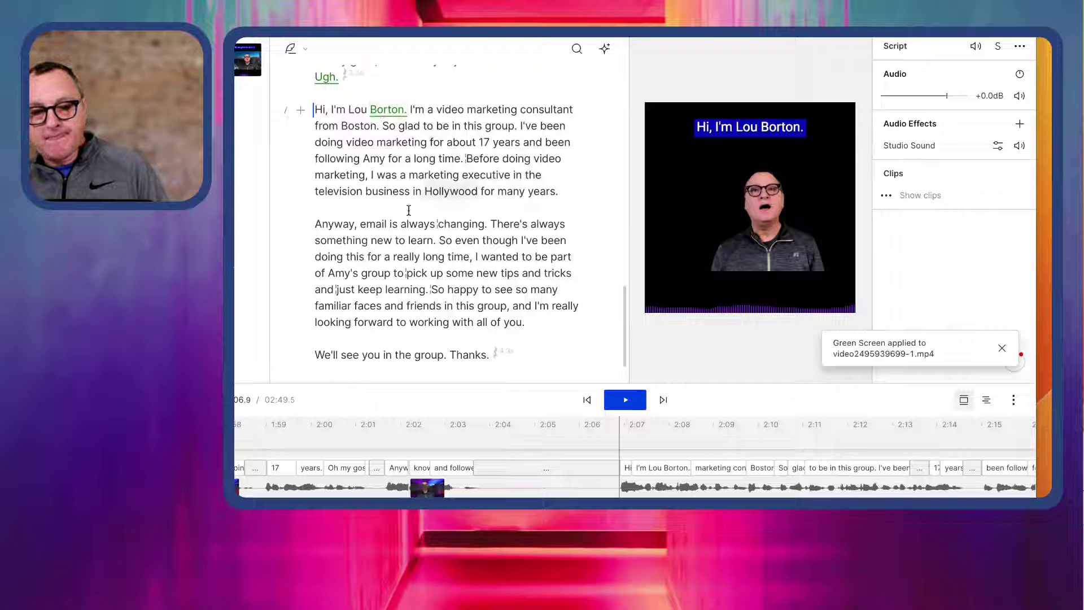
left_click(359, 243)
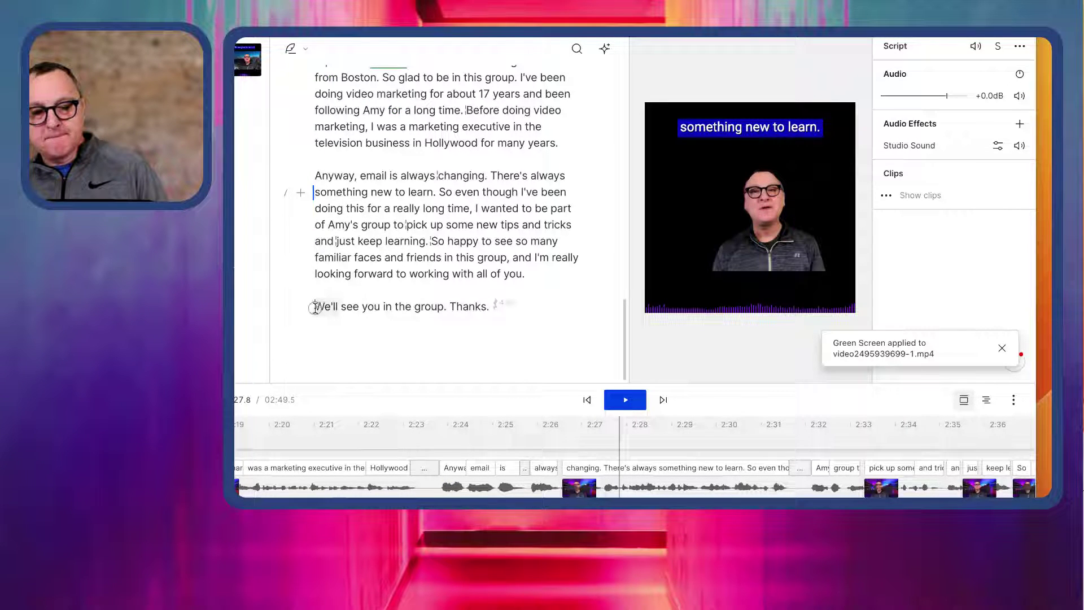
double_click(316, 308)
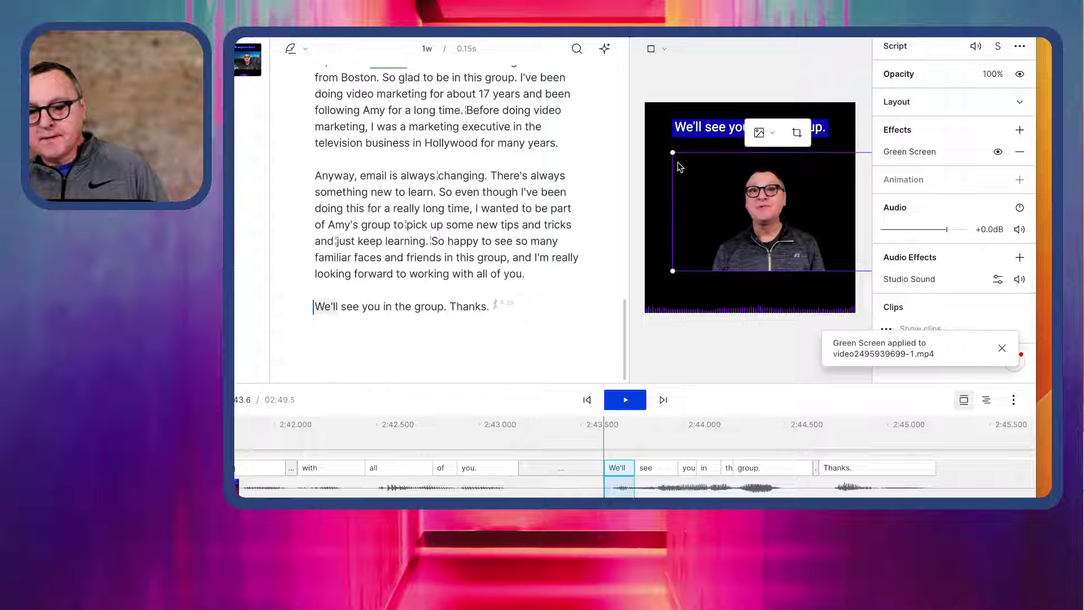
Step: Return to "Amy's program" in the opening paragraph and select the New York clip behind the speaker
scroll(498, 164, "up", 5)
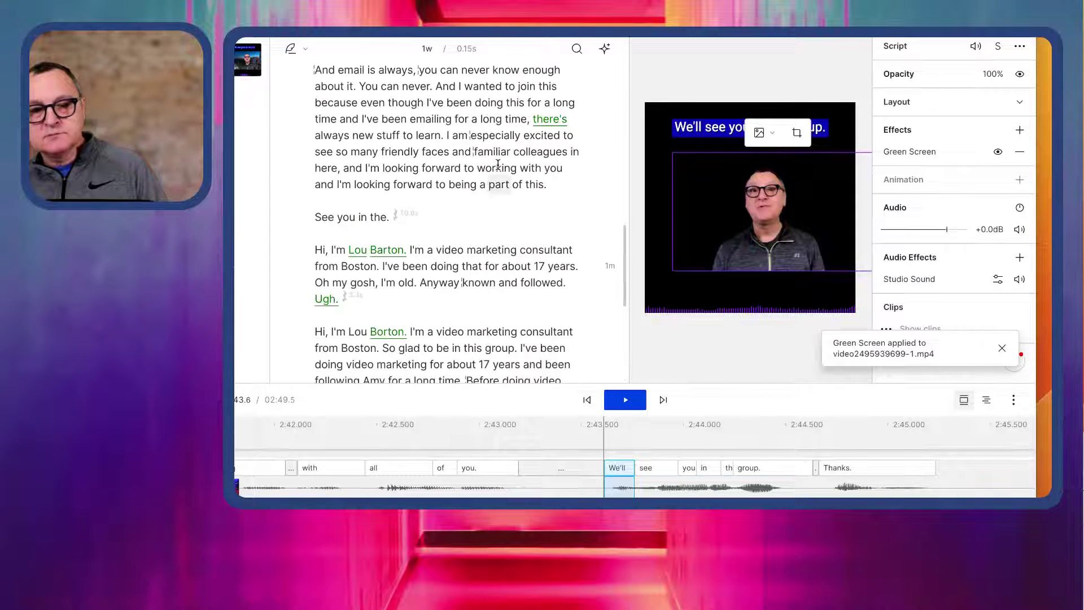
scroll(455, 133, "up", 5)
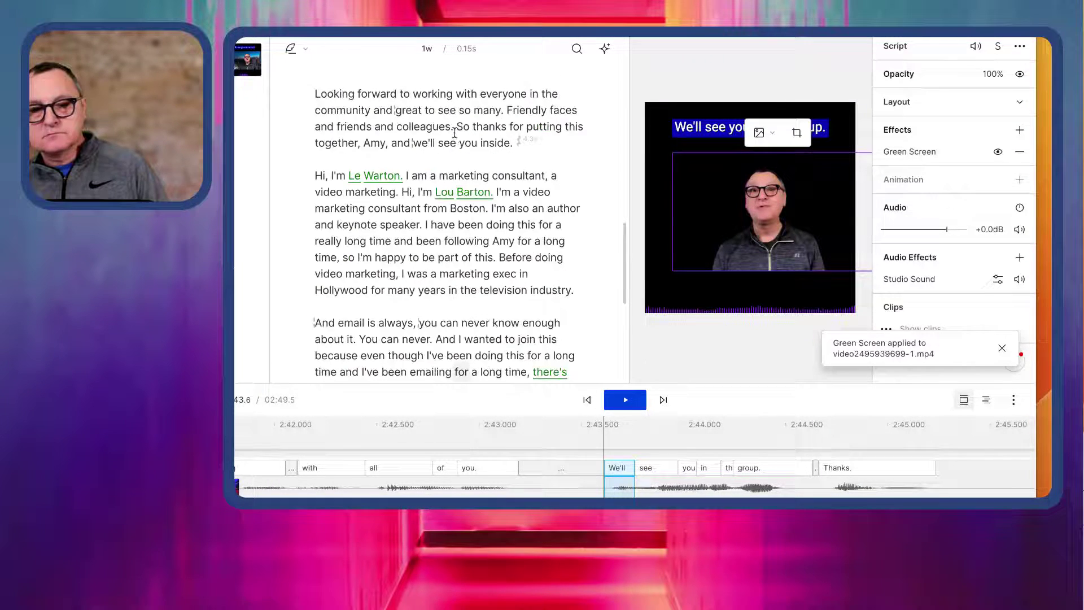
scroll(455, 133, "up", 10)
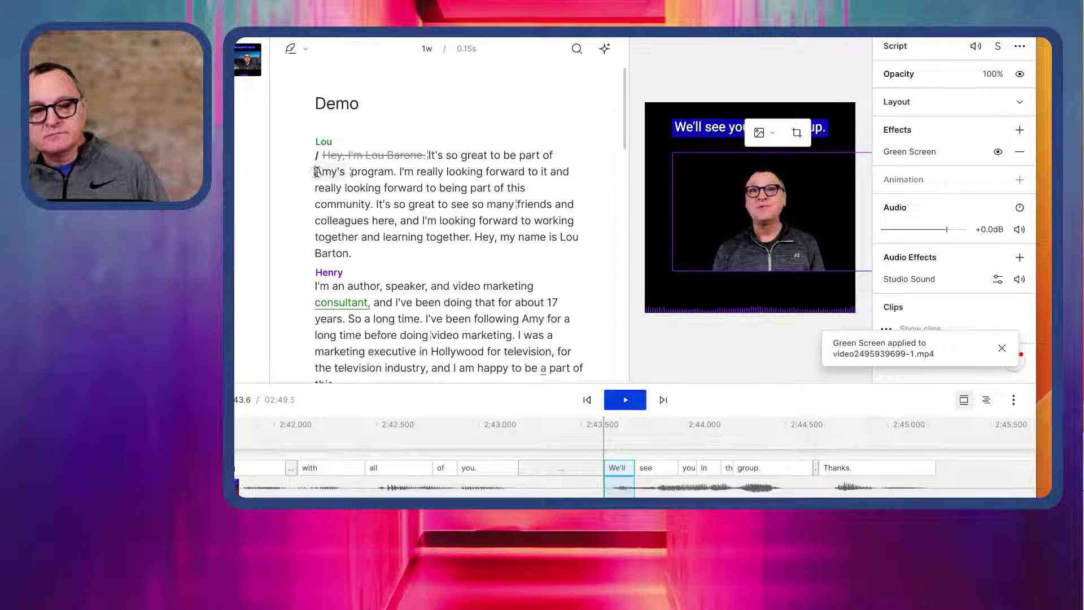
left_click(318, 172)
double_click(318, 172)
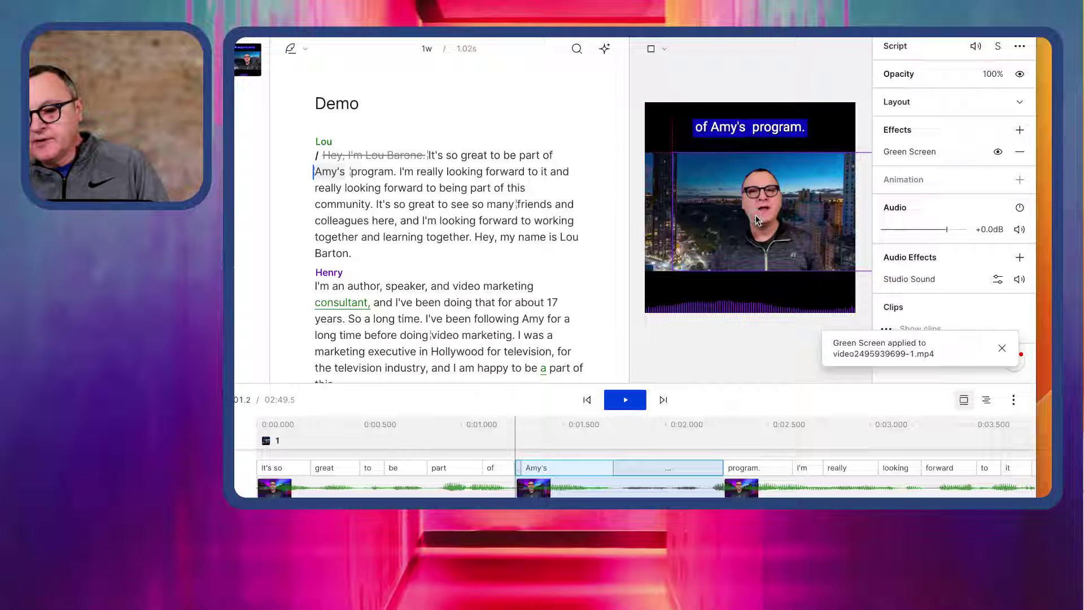
left_click(751, 220)
left_click(643, 152)
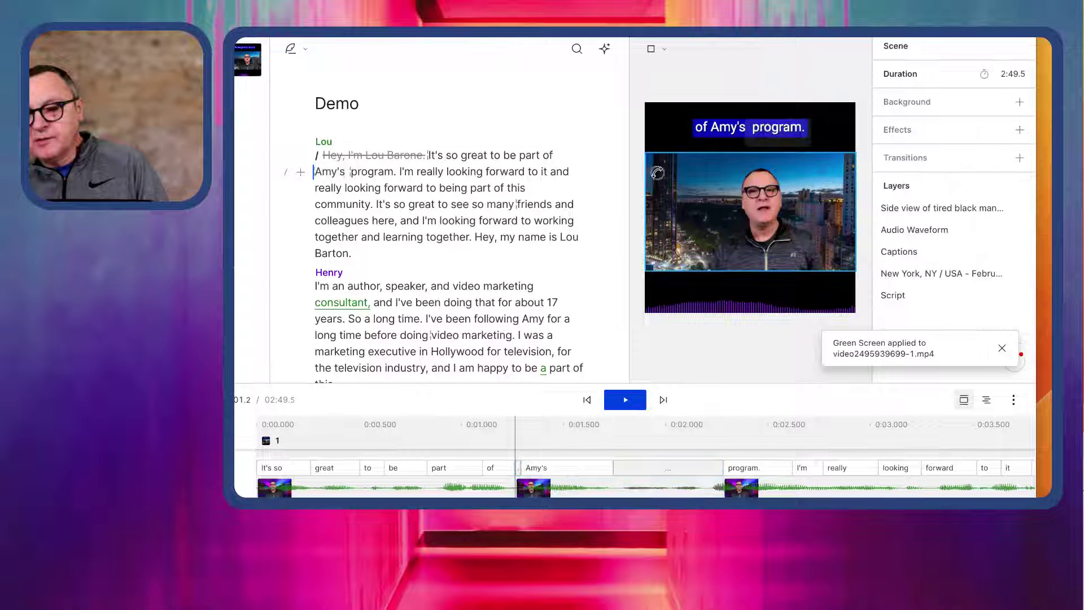
left_click(806, 131)
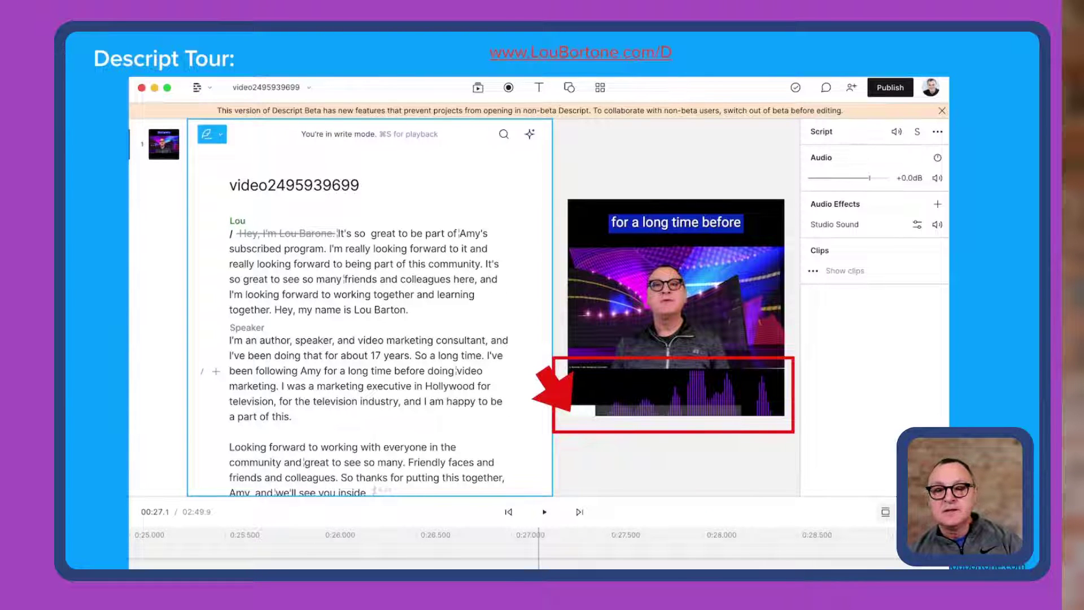
left_click(676, 311)
left_click(938, 182)
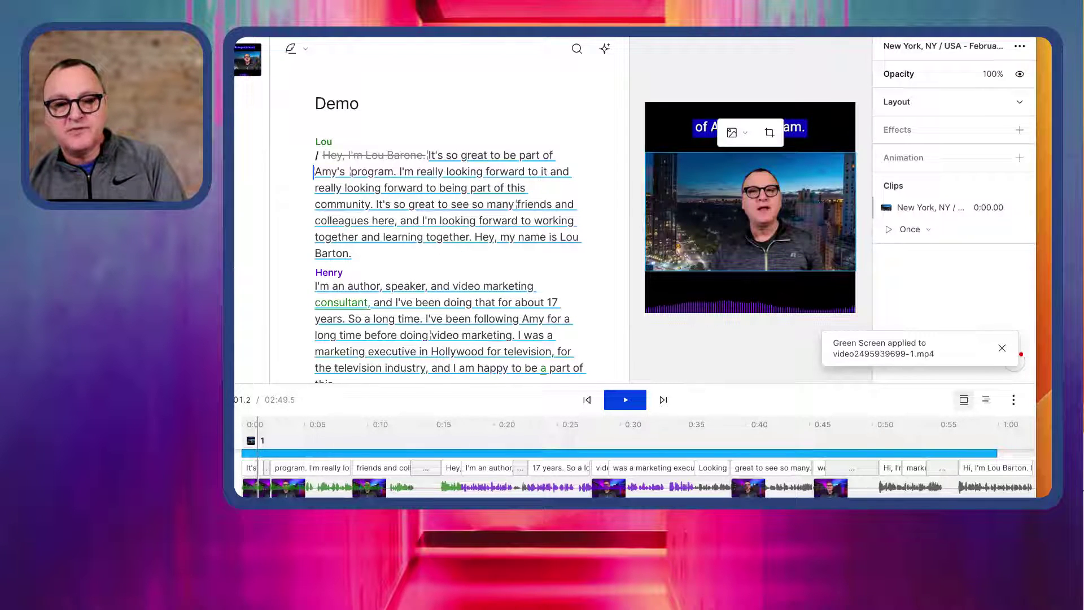
left_click(372, 51)
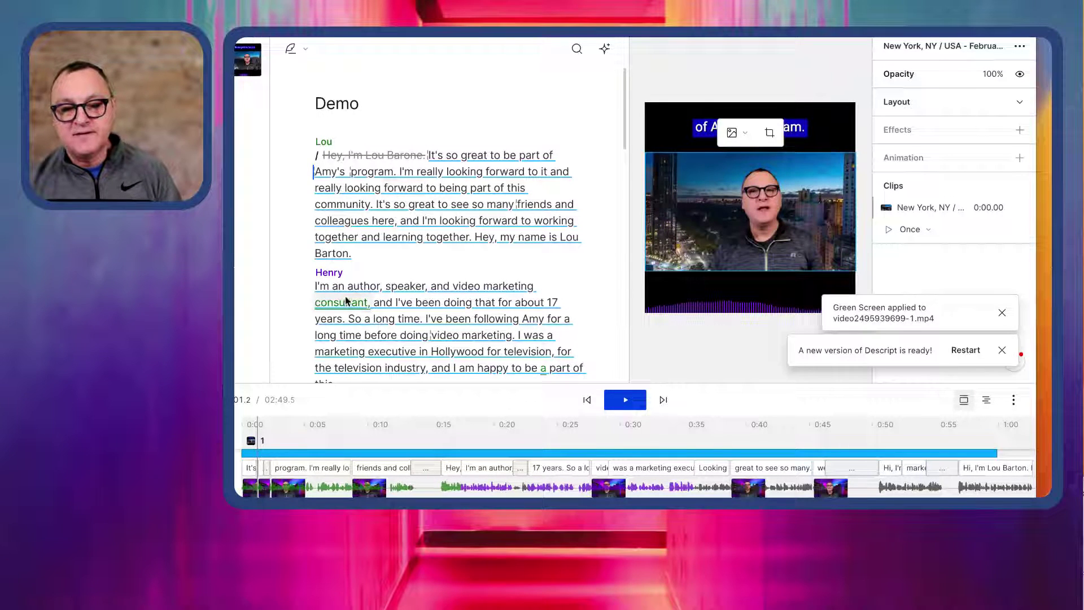
Step: Strike through the whole paragraph from "Looking forward to working with everyone" to "we'll see you inside"
scroll(361, 333, "down", 3)
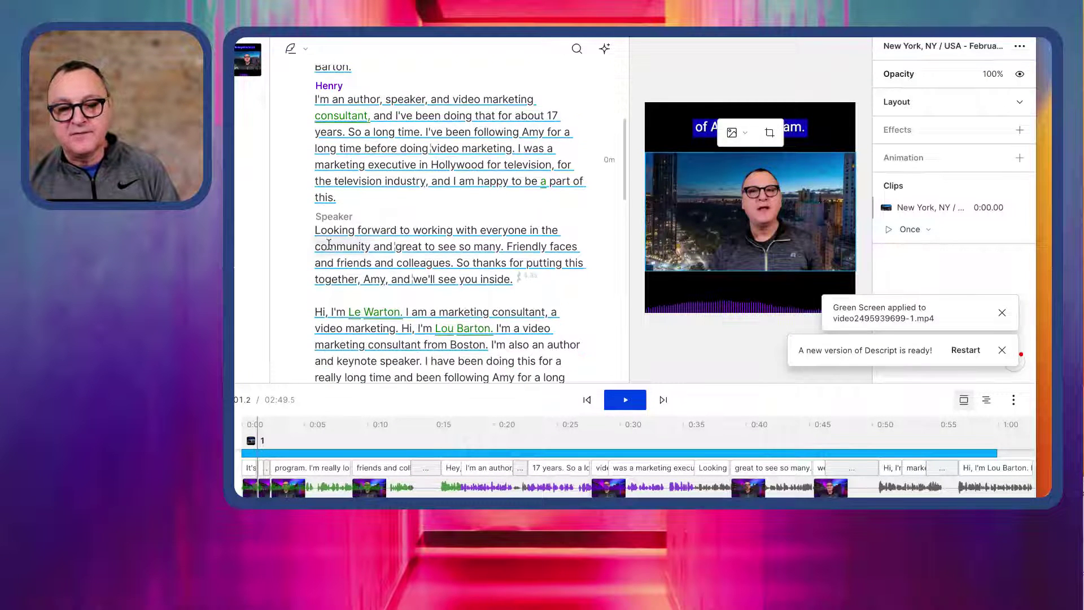
left_click_drag(314, 230, 513, 280)
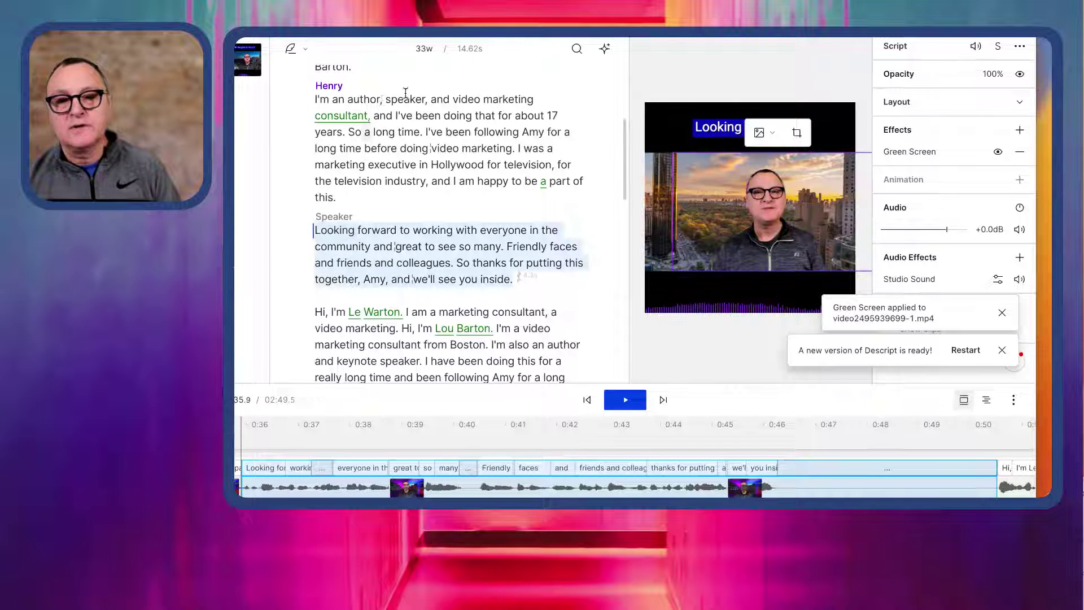
left_click(443, 202)
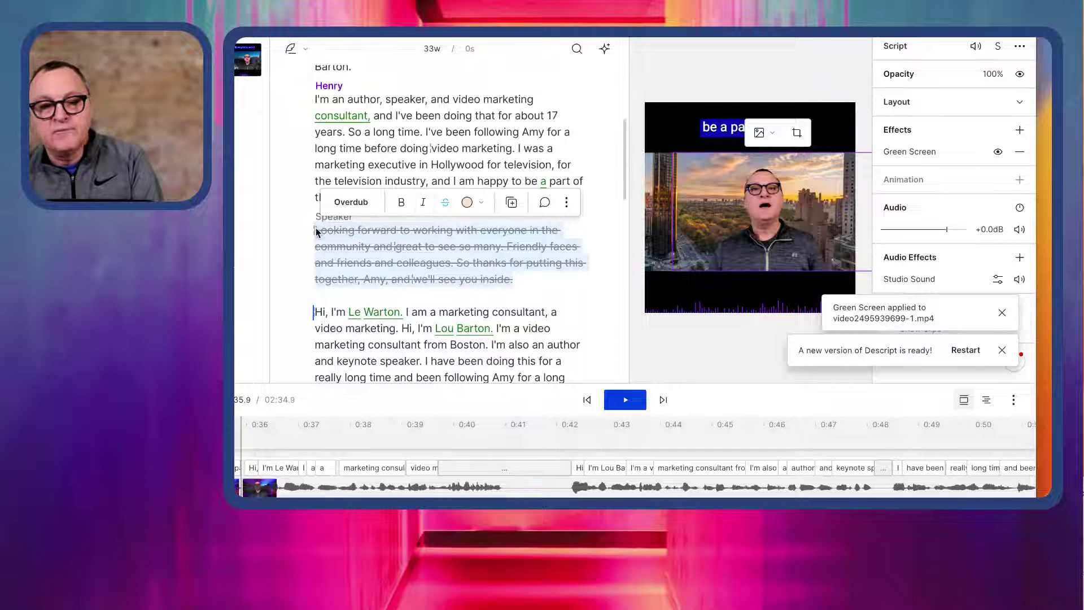
Step: Play from "I'm an author, speaker" and delete the stock clip of the man working at an office desk
left_click(314, 149)
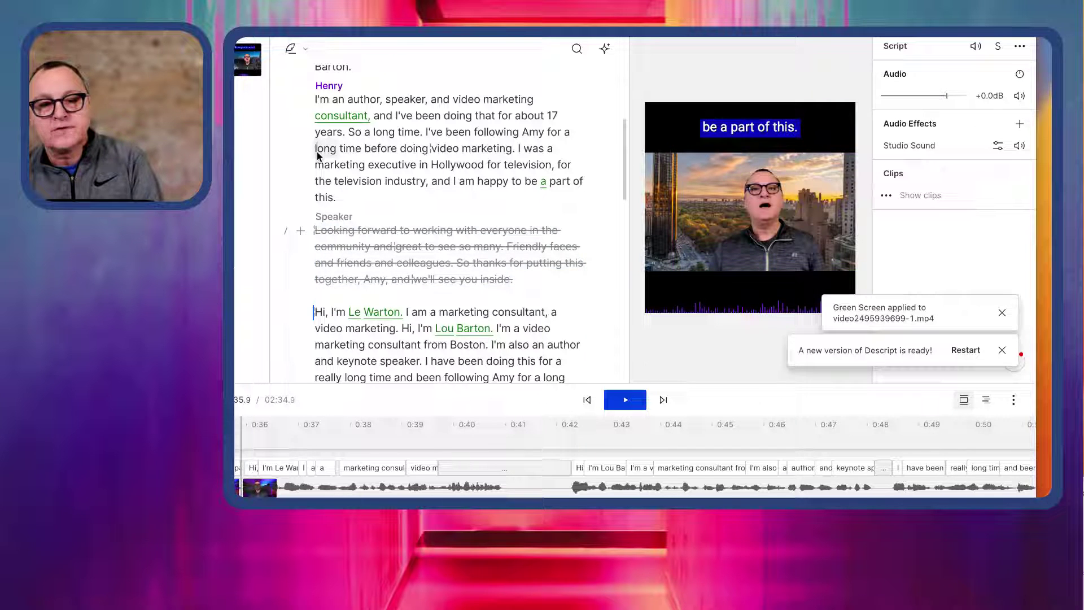
left_click(315, 99)
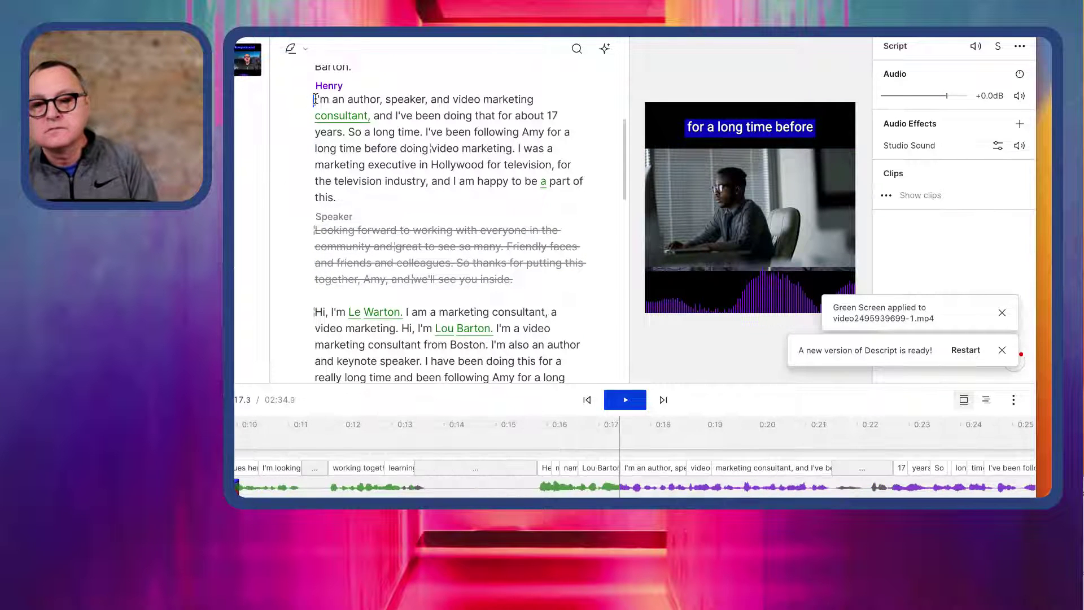
key("space")
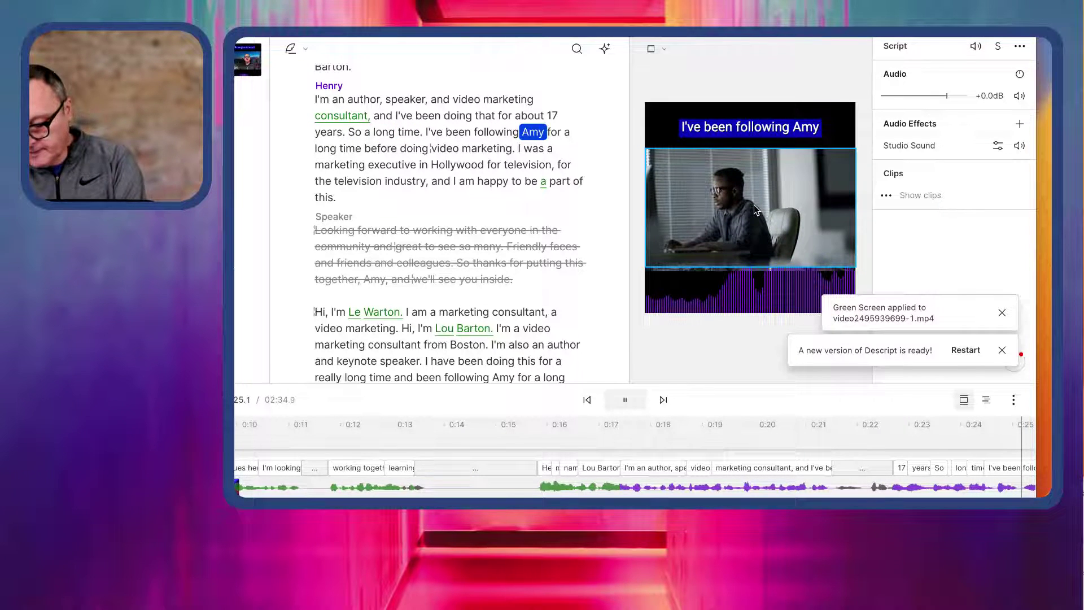
left_click(755, 209)
key("Delete")
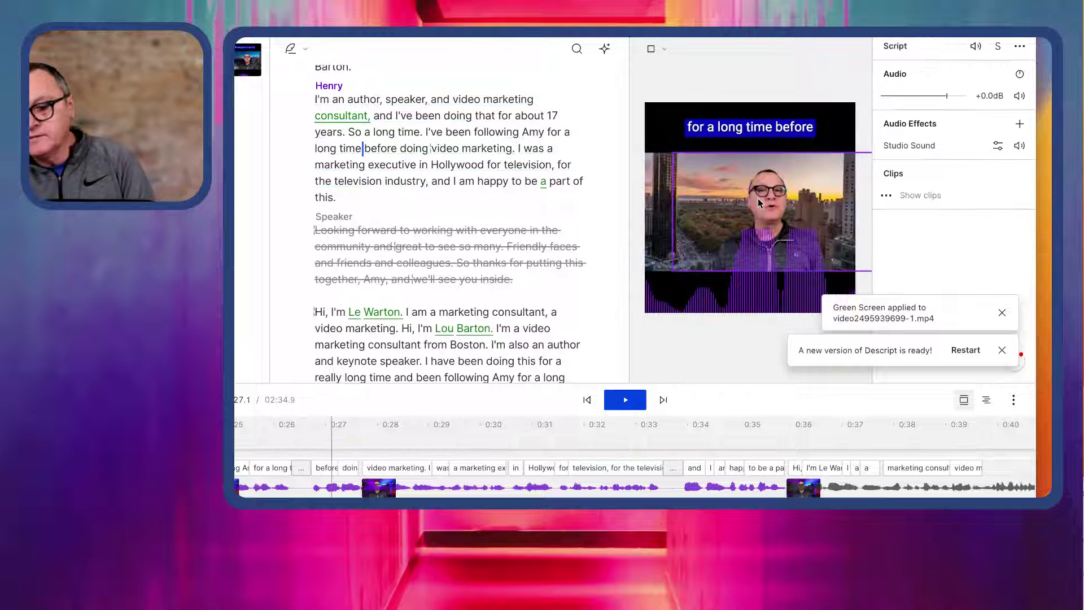
Step: Play across the struck-through "Looking forward" paragraph to check the cut, and select that paragraph
key("space")
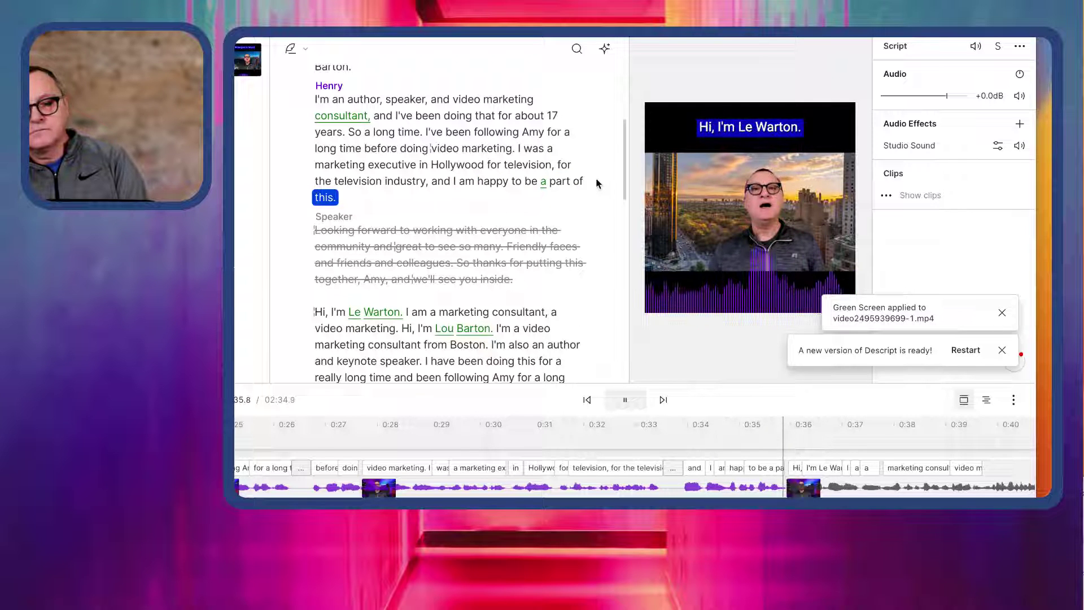
key("space")
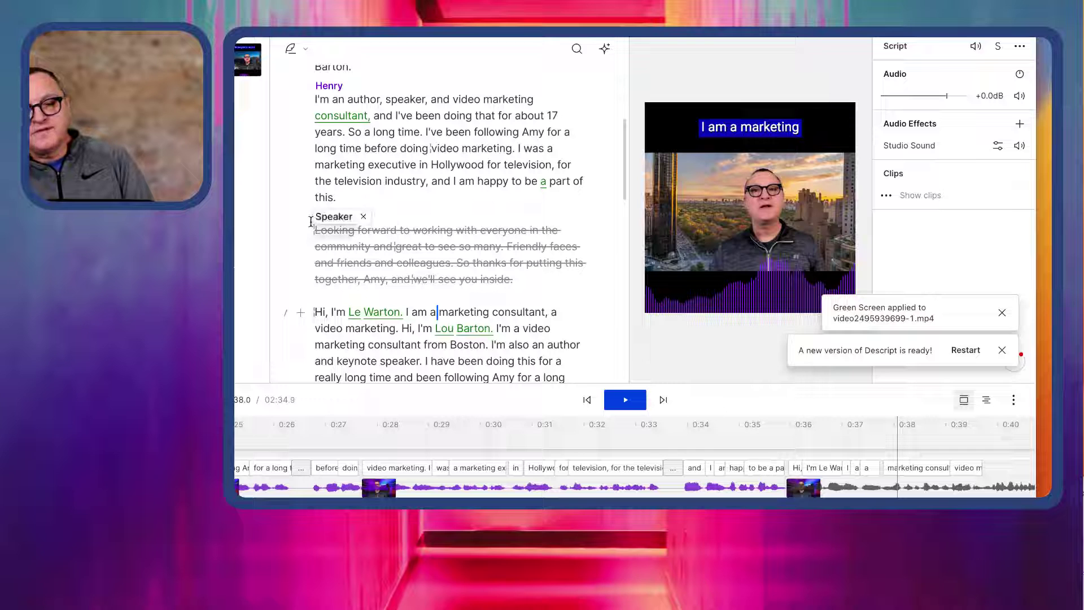
left_click_drag(513, 280, 302, 221)
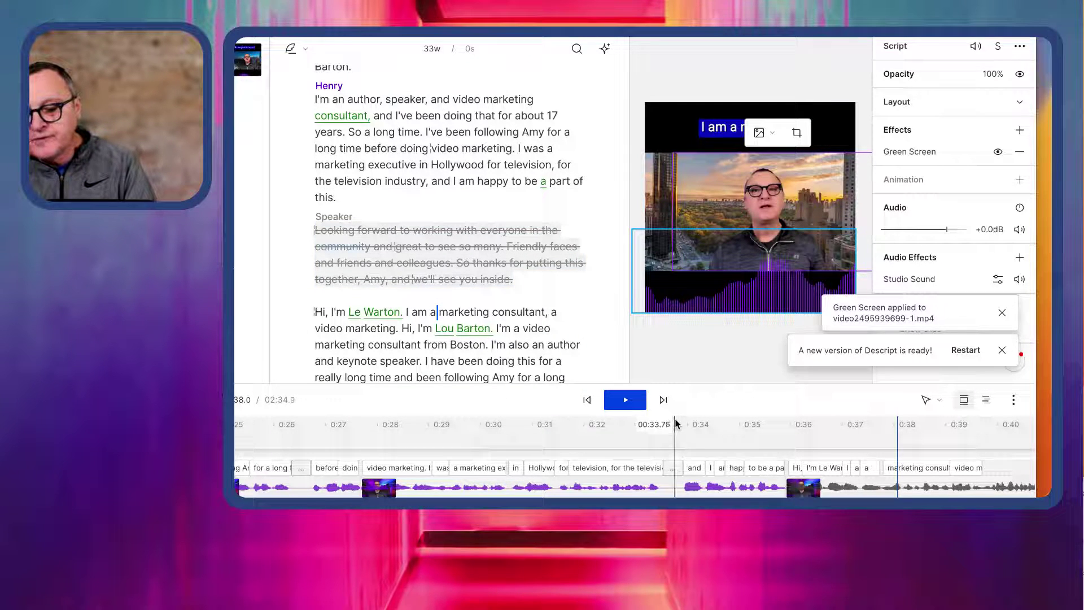
Step: Select the script clip running from "video marketing" to "a part of this" and its speaker video in the preview
left_click(626, 472)
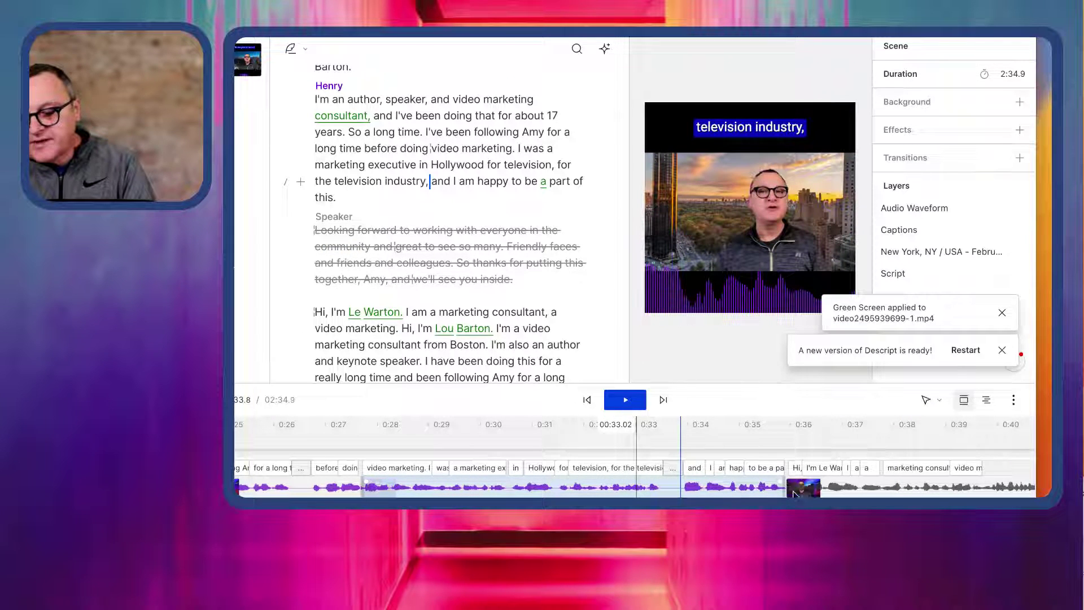
left_click(638, 489)
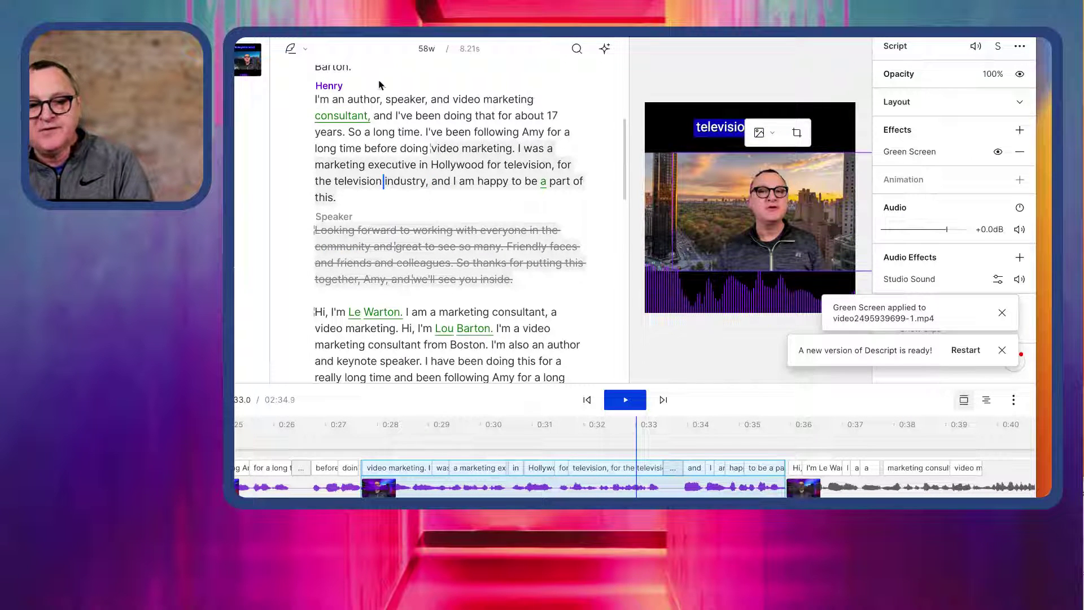
triple_click(317, 99)
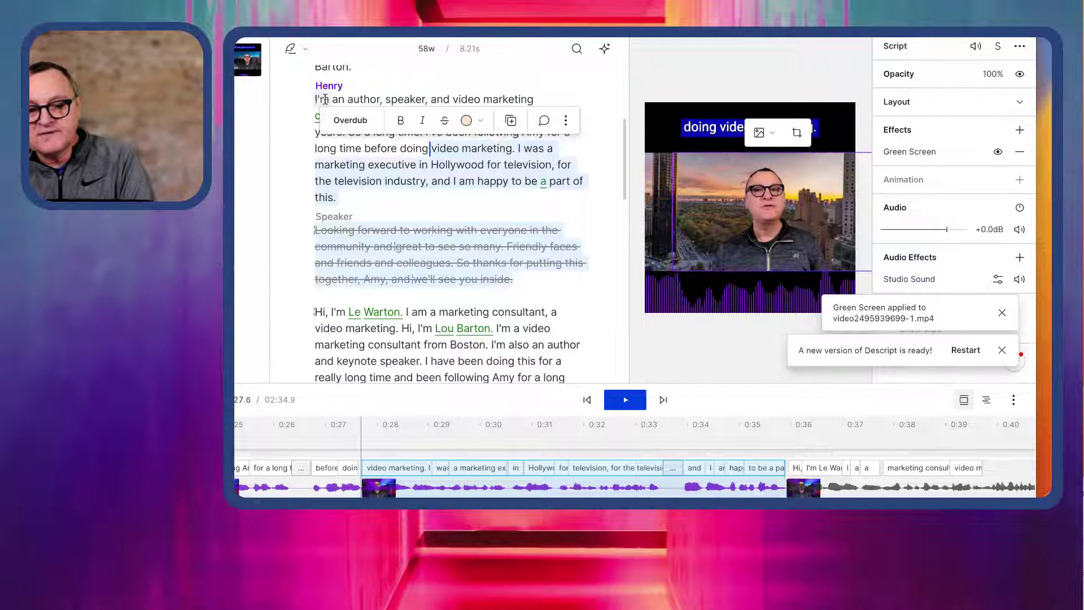
left_click(768, 213)
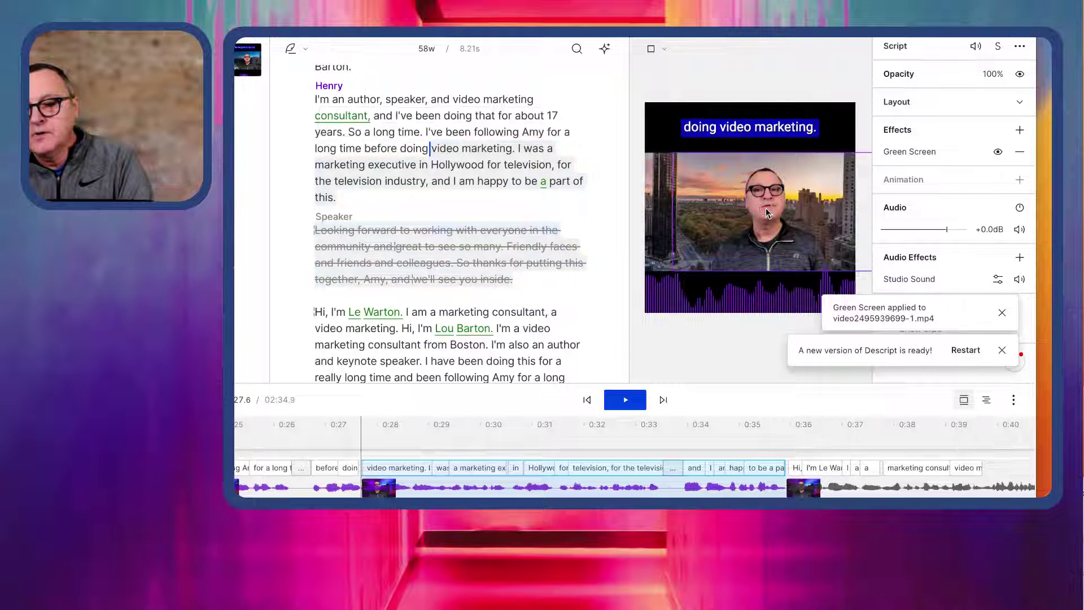
left_click(768, 213)
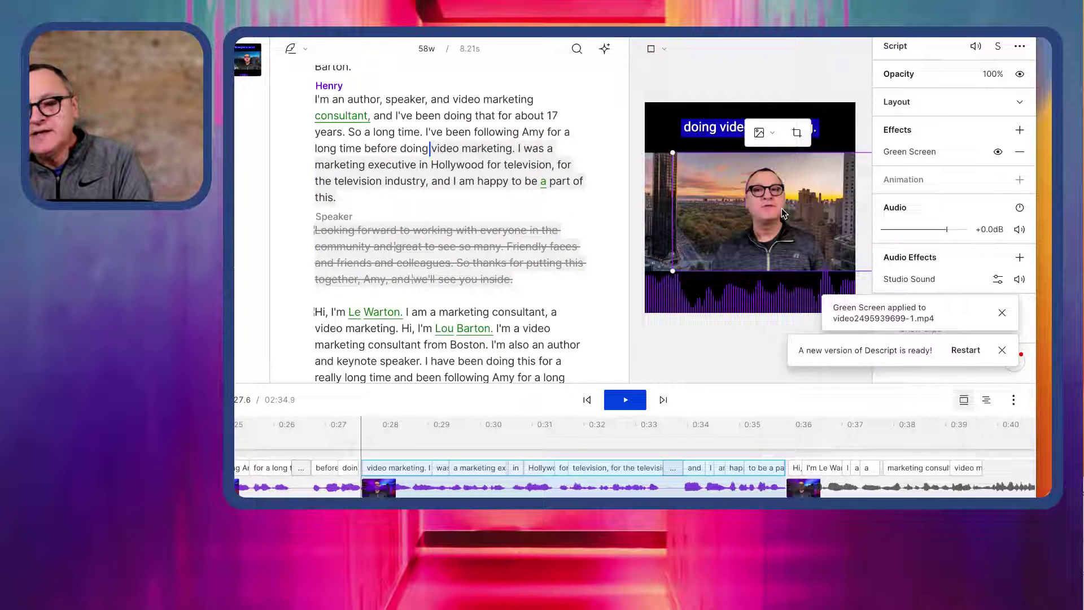
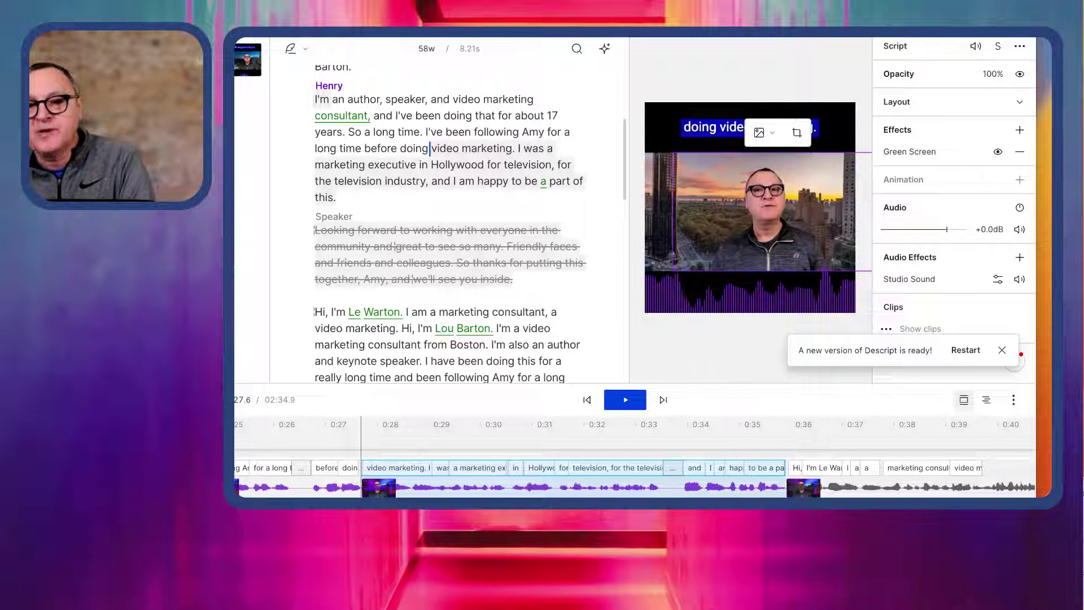
Step: Search the stock videos for "italy" and add the clip of the government building with the Italian flag
left_click(595, 33)
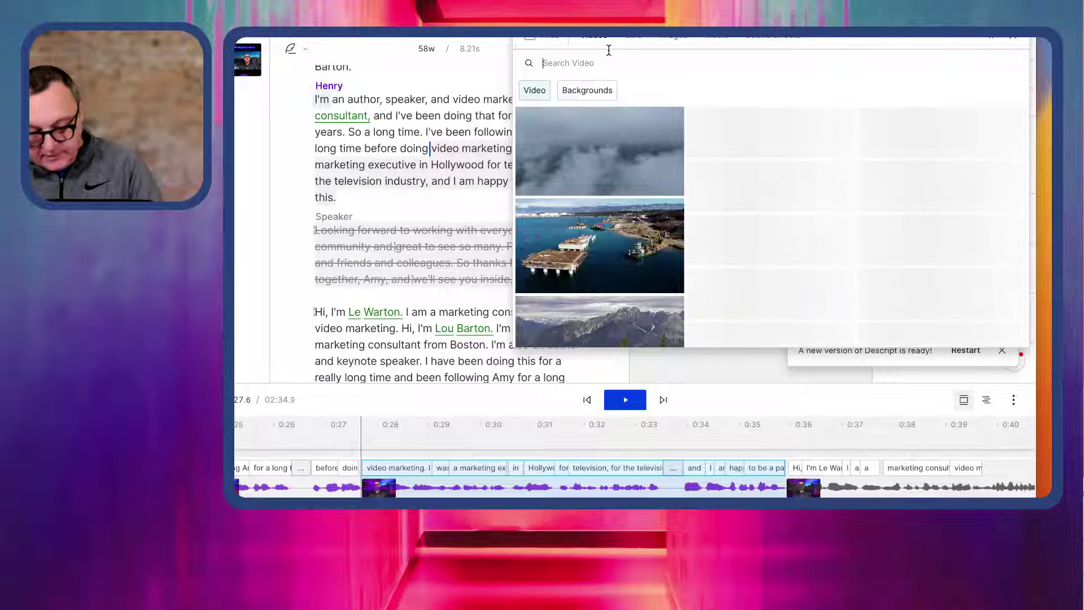
type("italy")
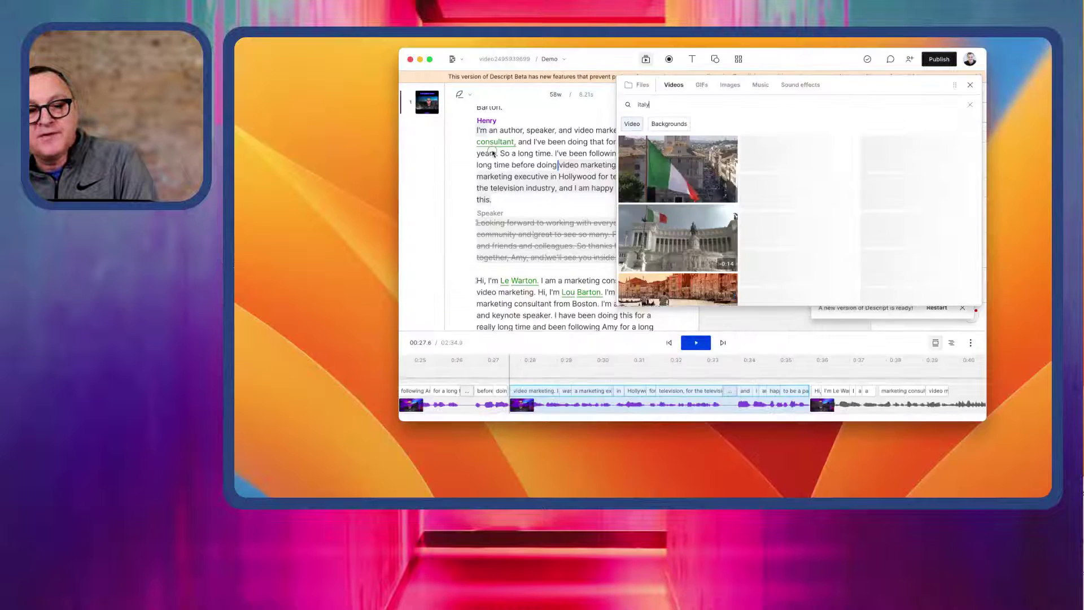
left_click(595, 242)
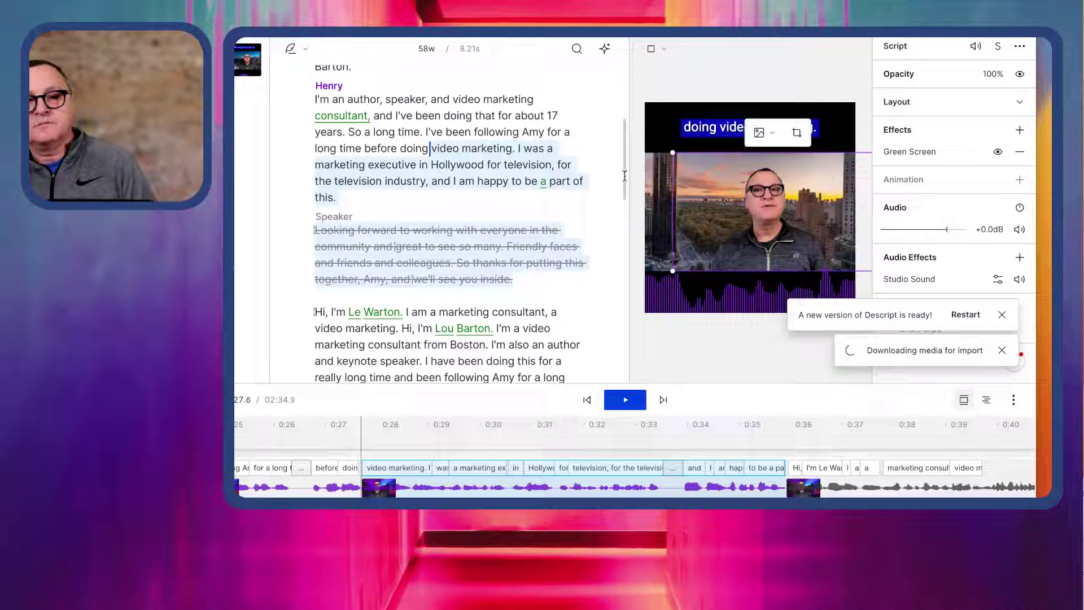
left_click(316, 100)
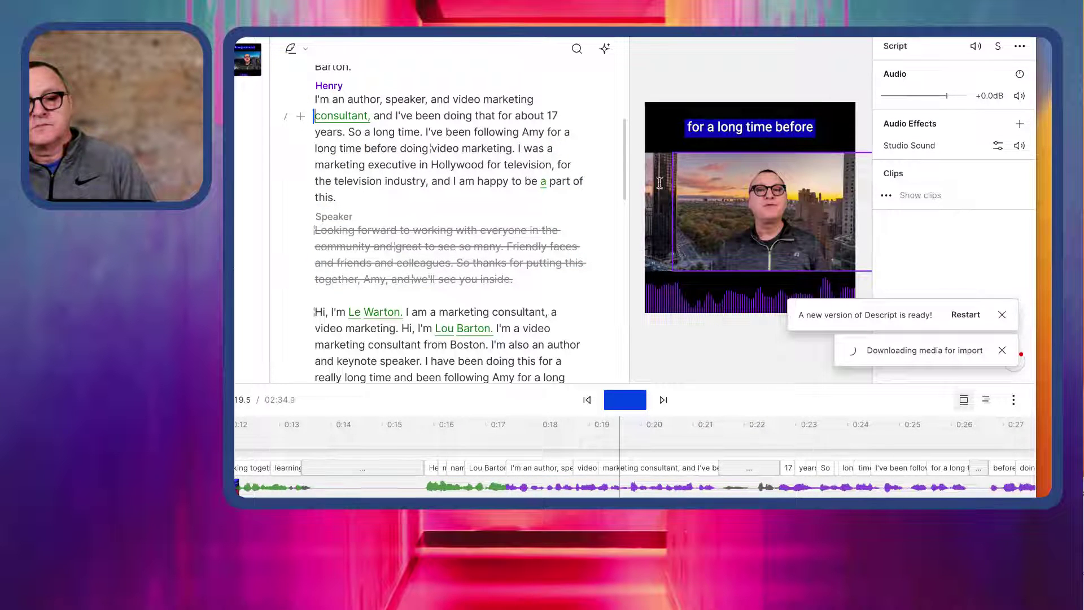
left_click(443, 116)
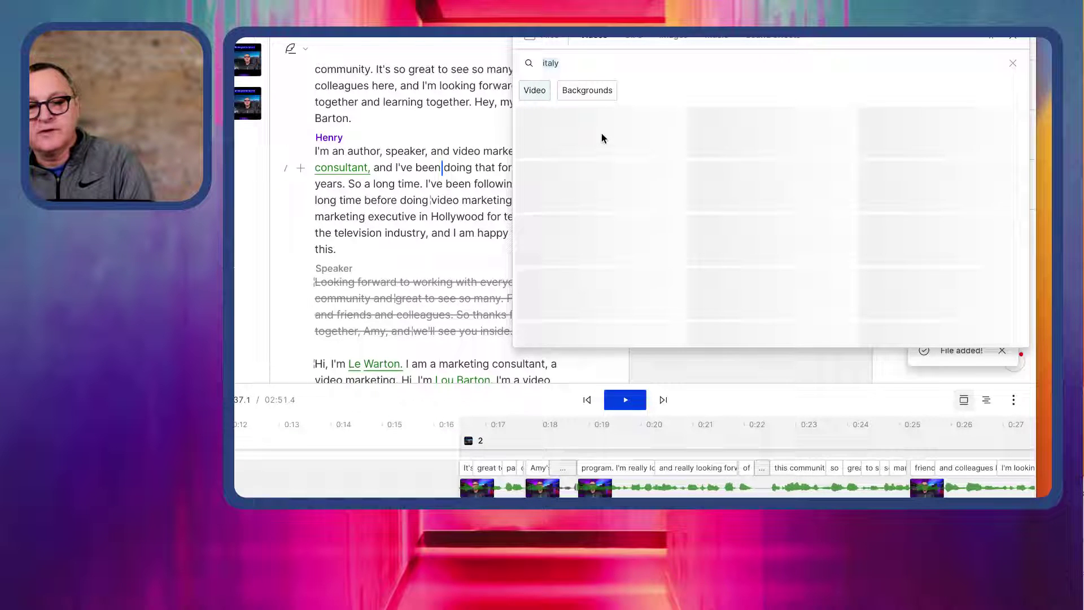
left_click(601, 133)
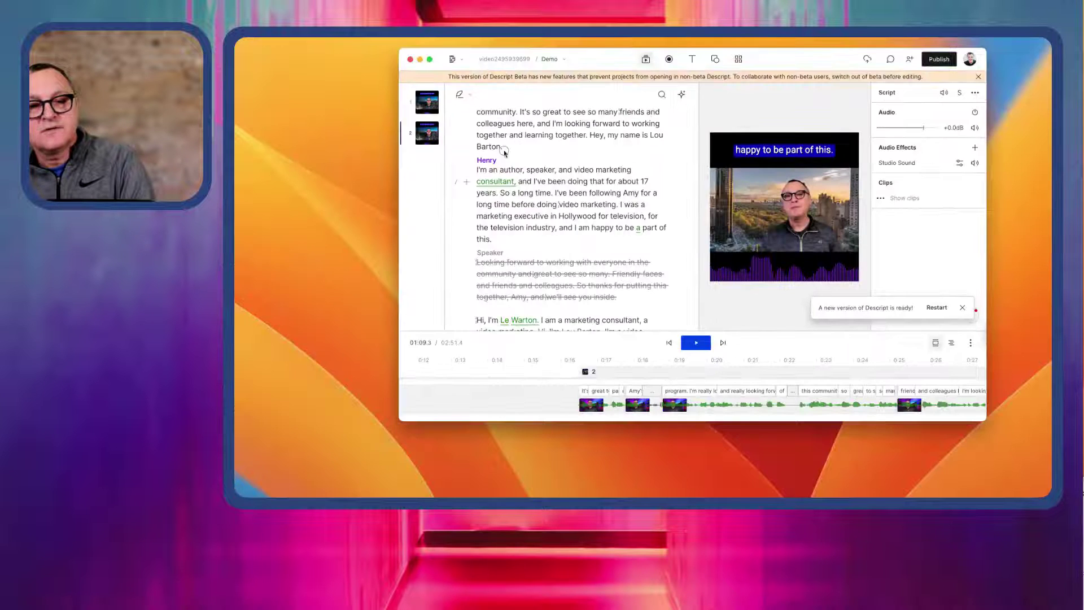
Step: Go to the end of the opening paragraph, and show the first scene with the Italian government building
left_click_drag(508, 148, 507, 147)
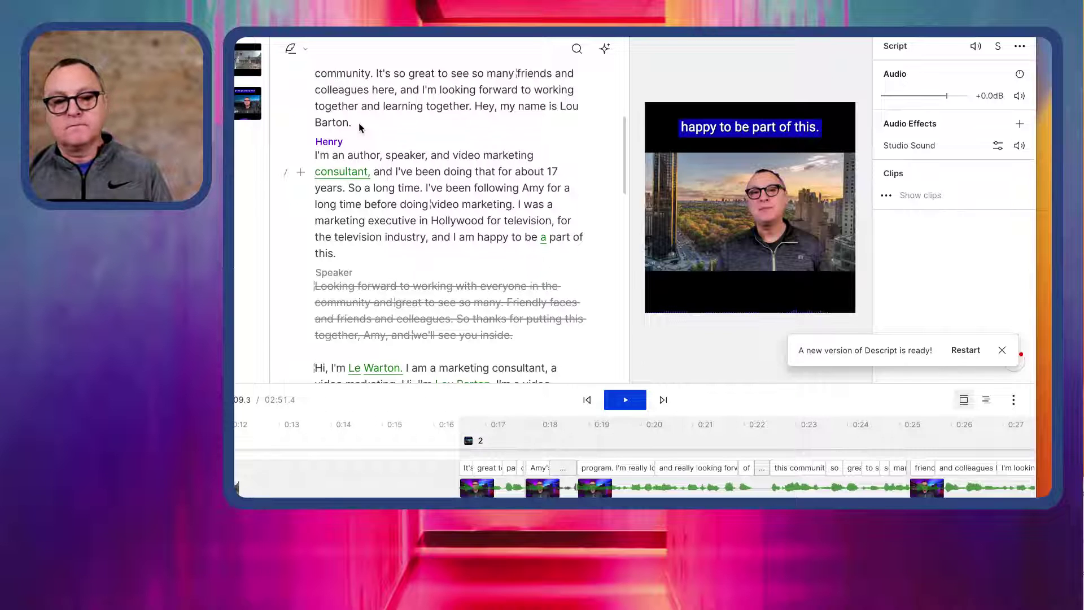
left_click(358, 123)
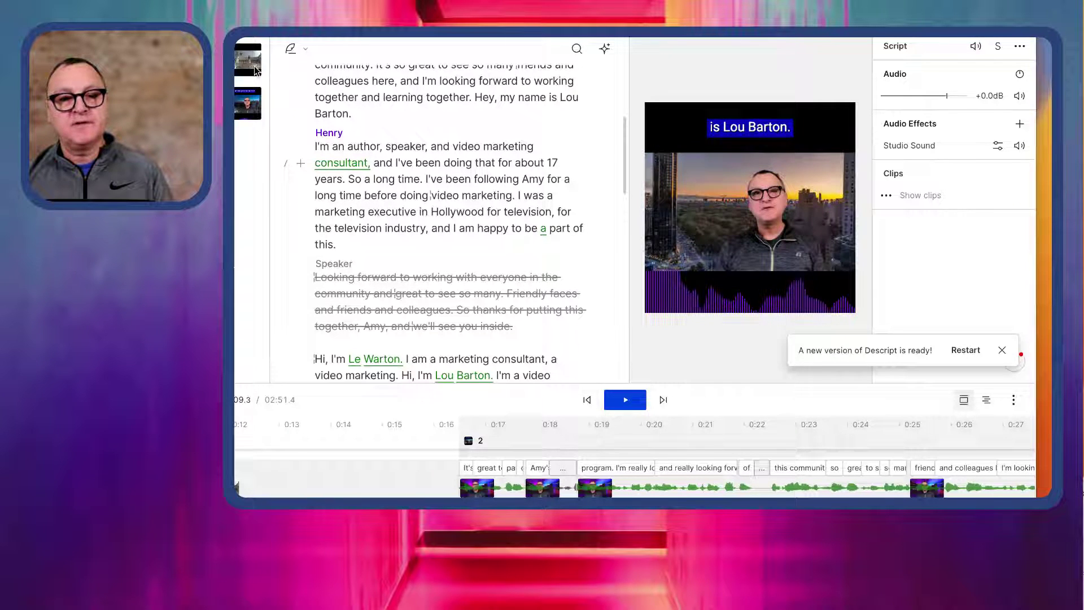
left_click(254, 67)
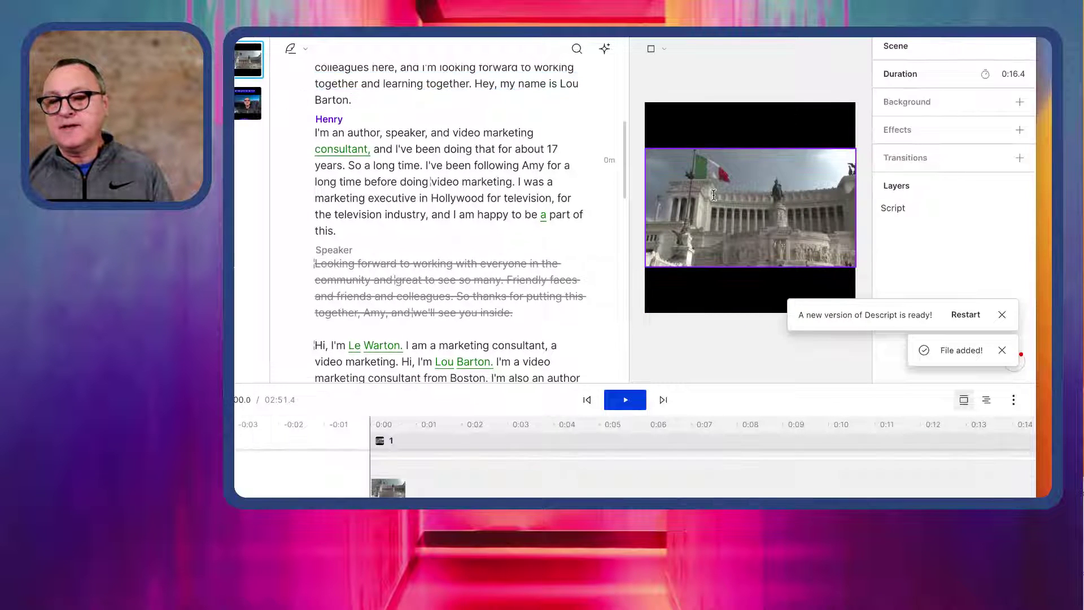
Step: Try the Portrait 9:16 format for the composition, and set it to Landscape 16:9
left_click(666, 48)
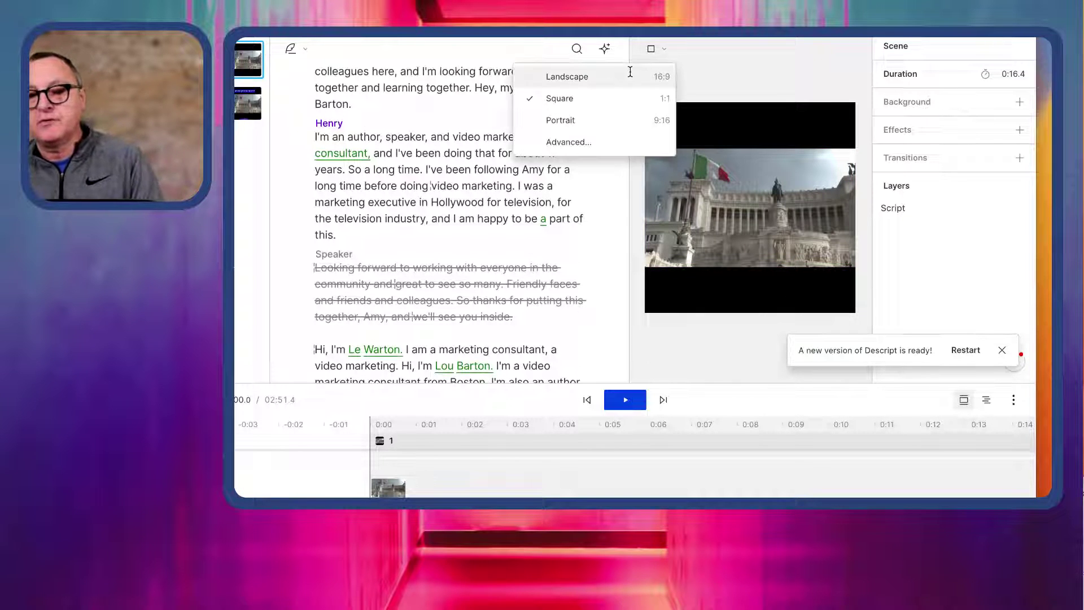
left_click(612, 129)
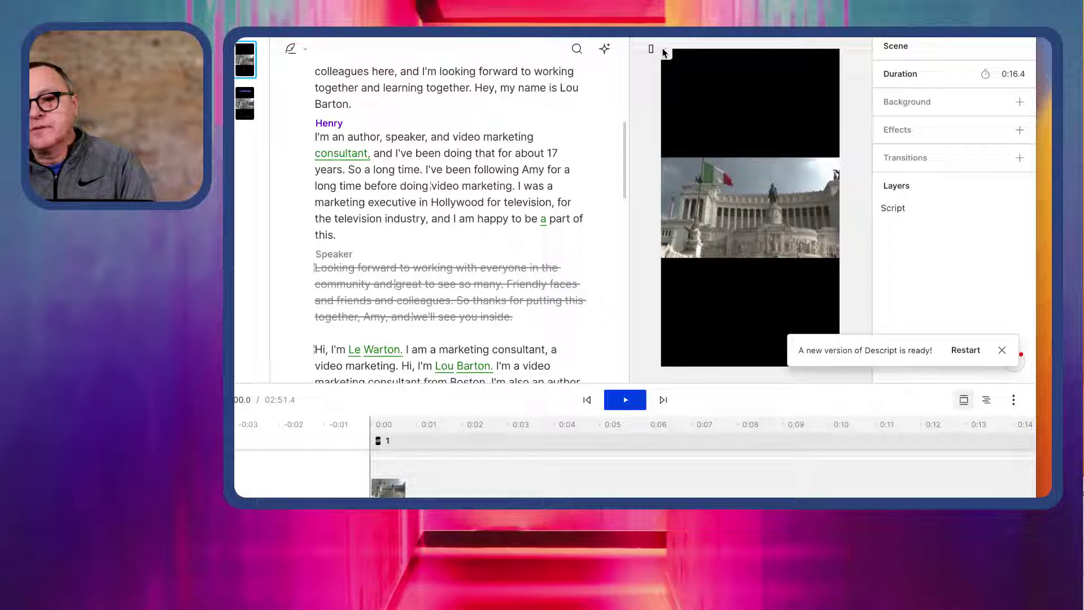
left_click(664, 51)
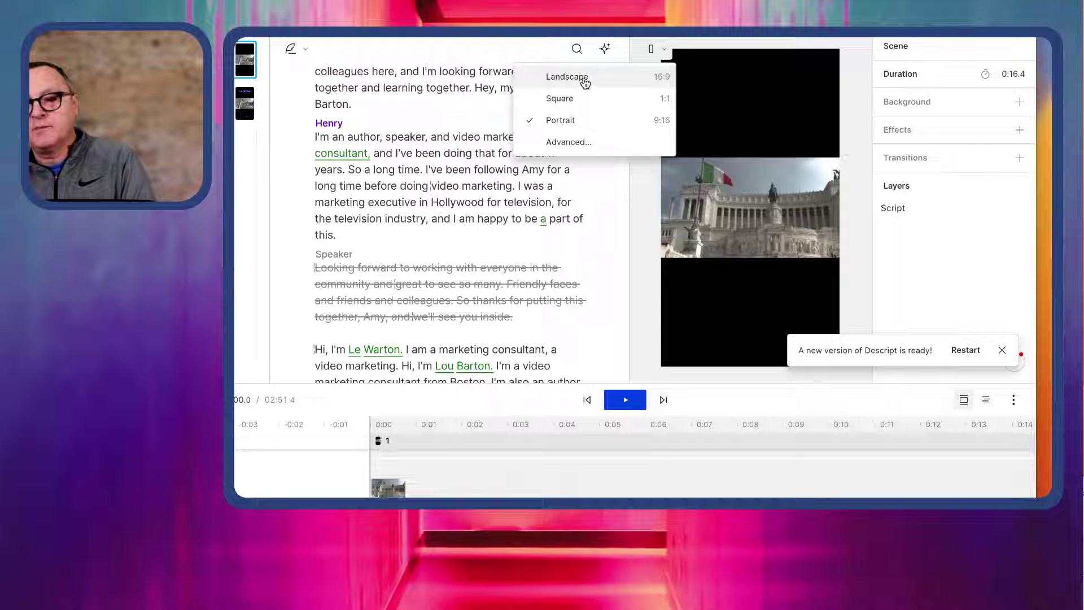
left_click(585, 83)
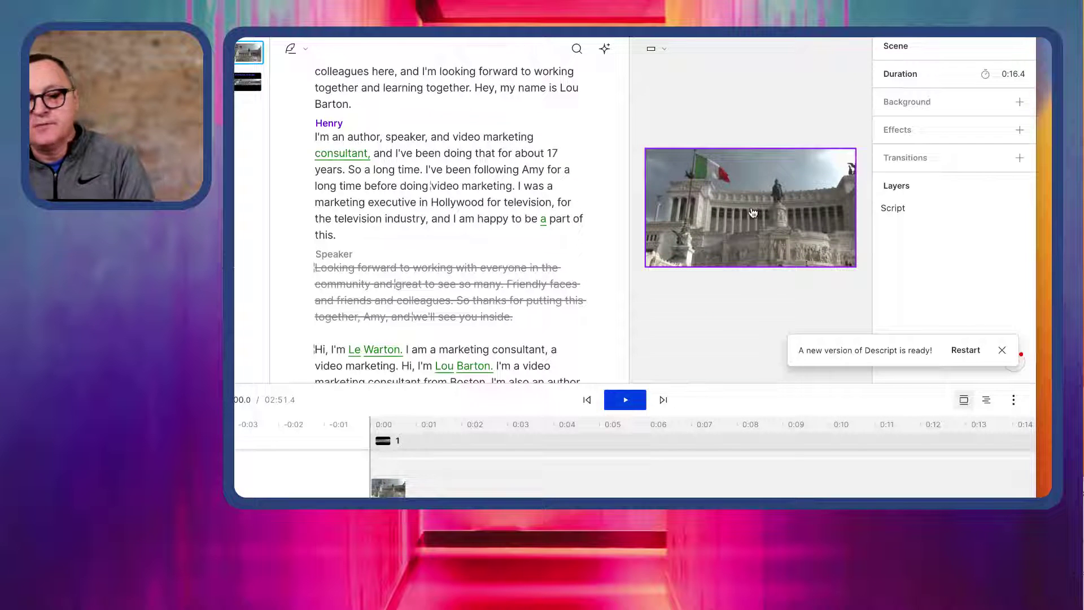
Step: Return to the opening paragraph and play "program. I'm really looking forward to it" to check the Italian clip over the speech
left_click(315, 135)
scroll(314, 158, "up", 5)
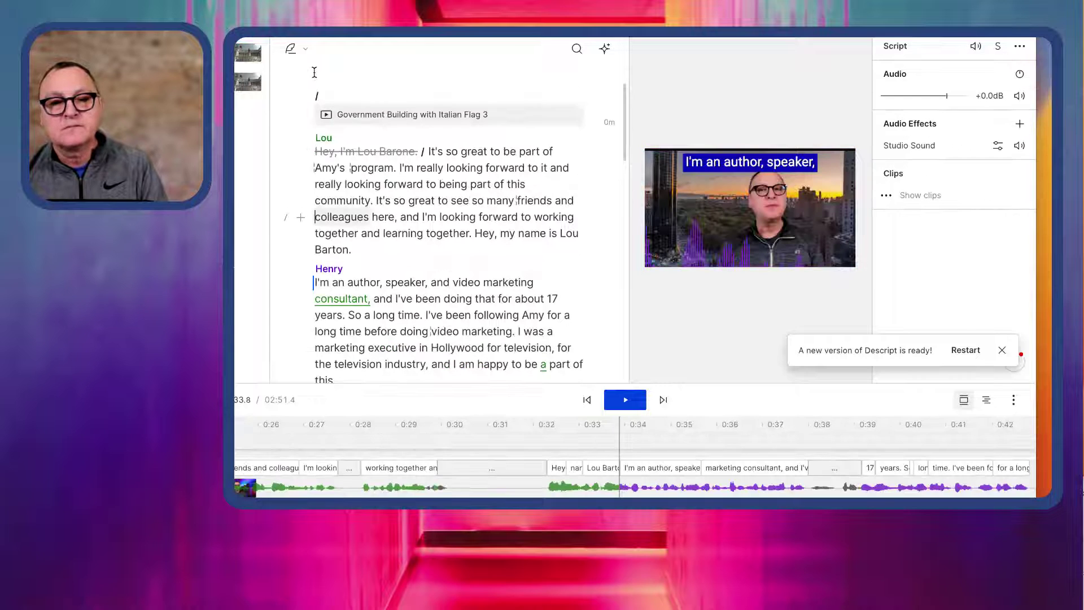
left_click(314, 161)
key("space")
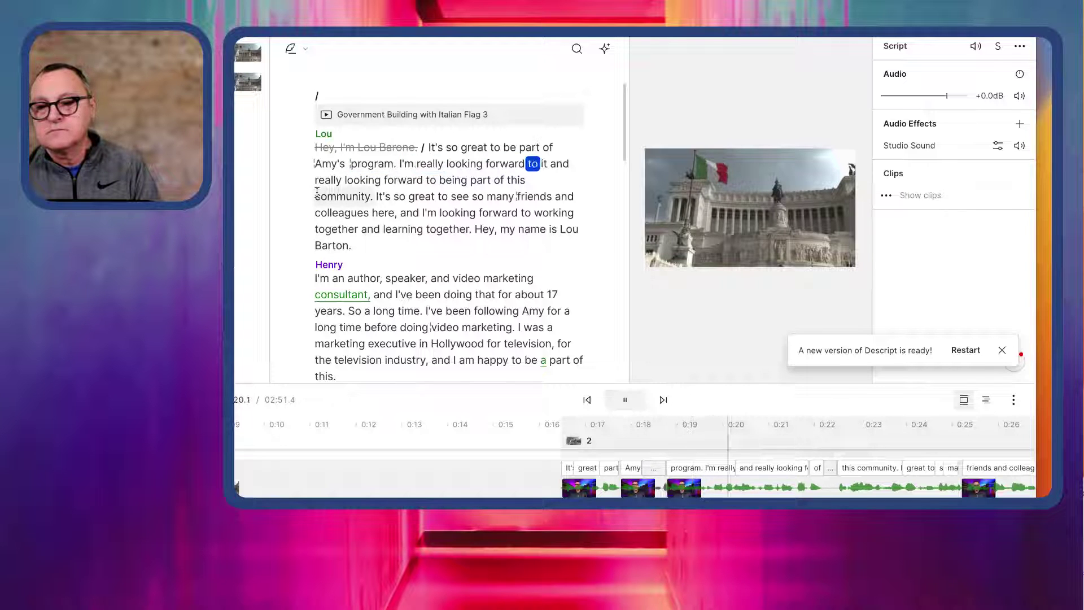
key("space")
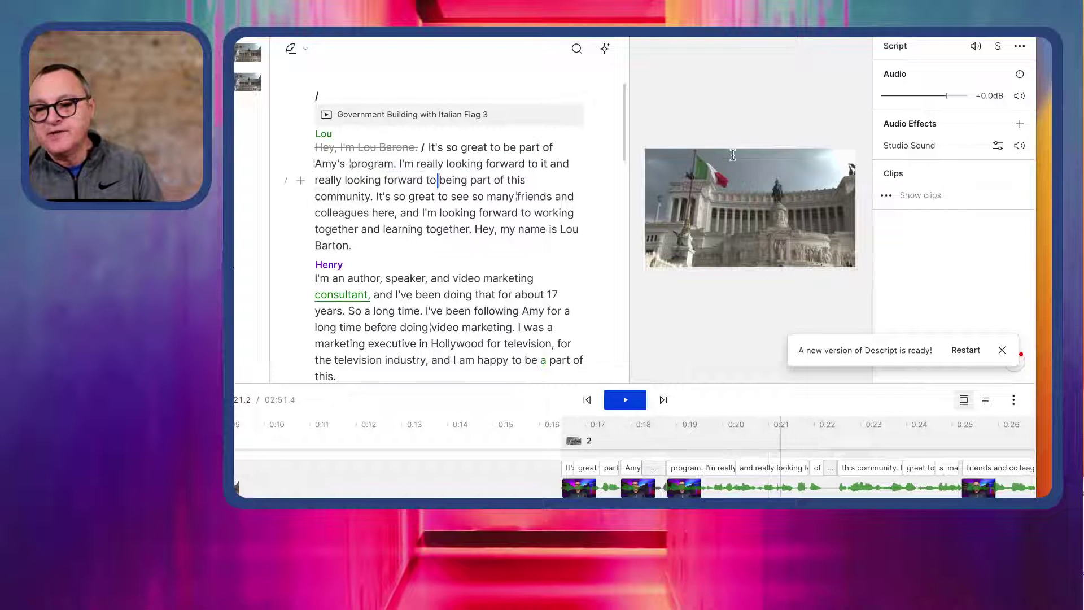
Step: Select the Italian flag clip covering the opening paragraph and examine its media replacement options without choosing one
left_click(702, 172)
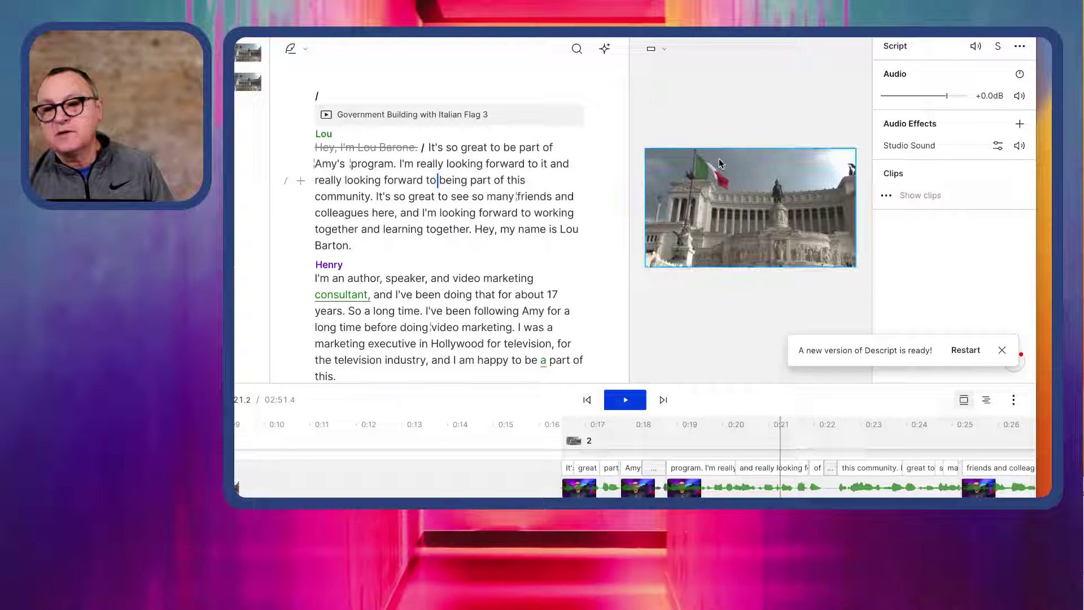
left_click(772, 189)
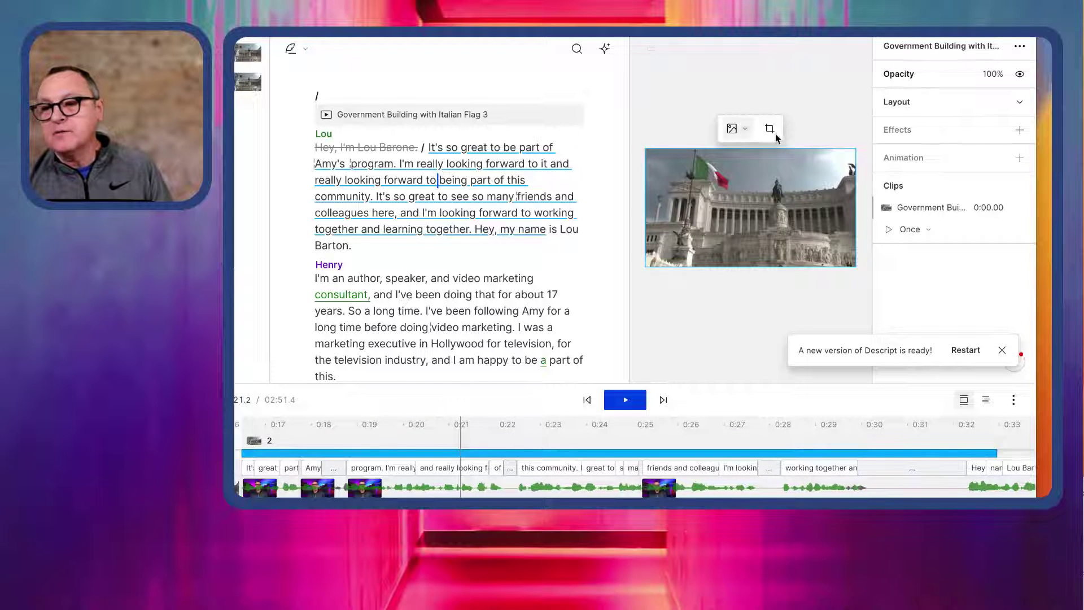
left_click(747, 130)
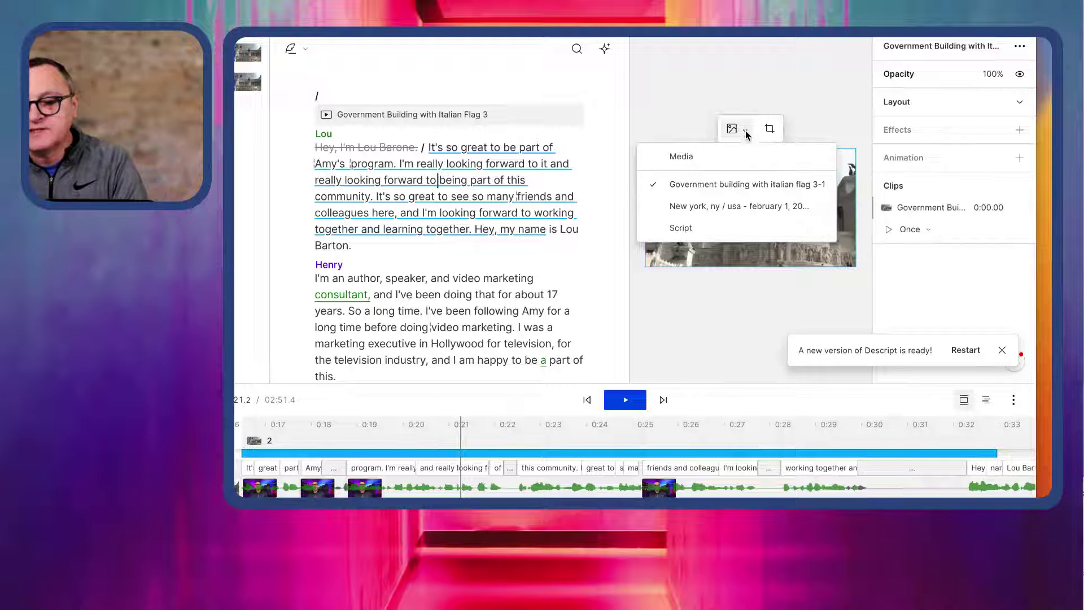
left_click(650, 275)
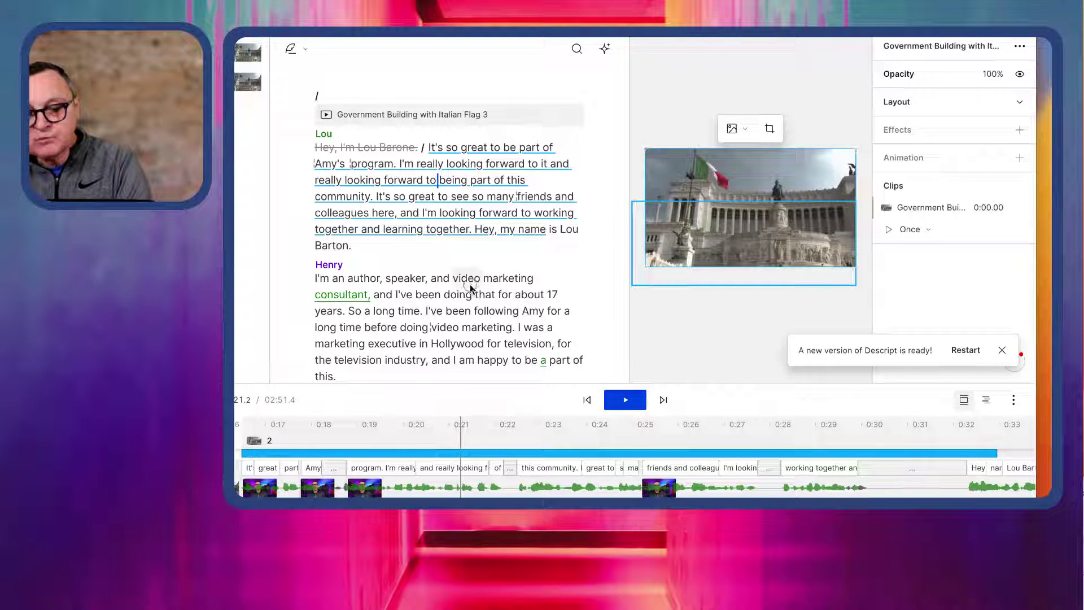
Step: Correct the misheard name after "Hi, I'm" to the speaker's full name, in the first paragraph below the struck-through passage
scroll(470, 284, "down", 10)
scroll(470, 273, "up", 3)
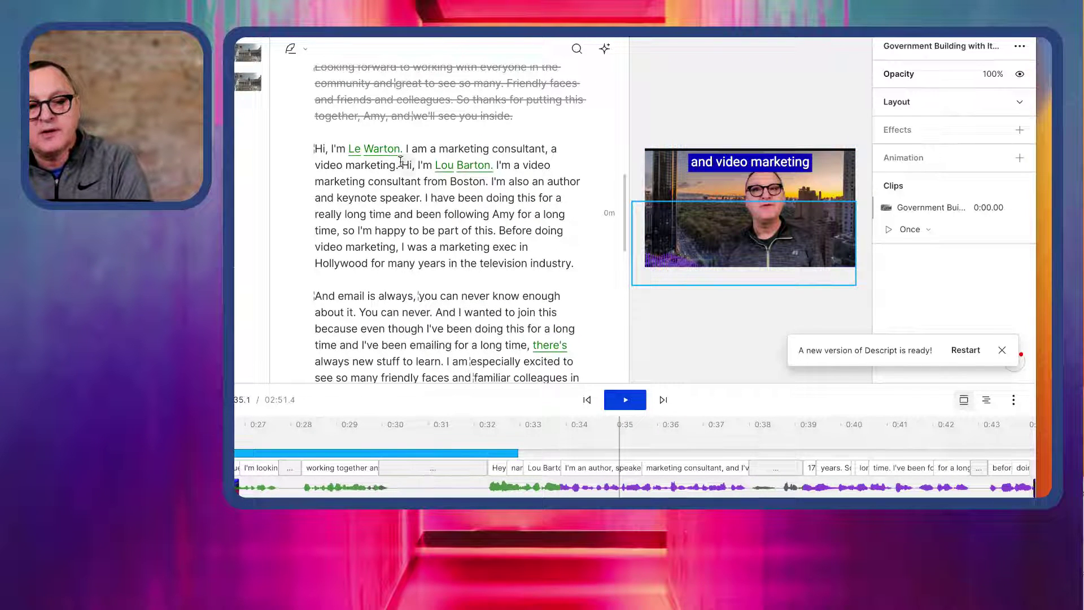
left_click_drag(397, 149, 348, 148)
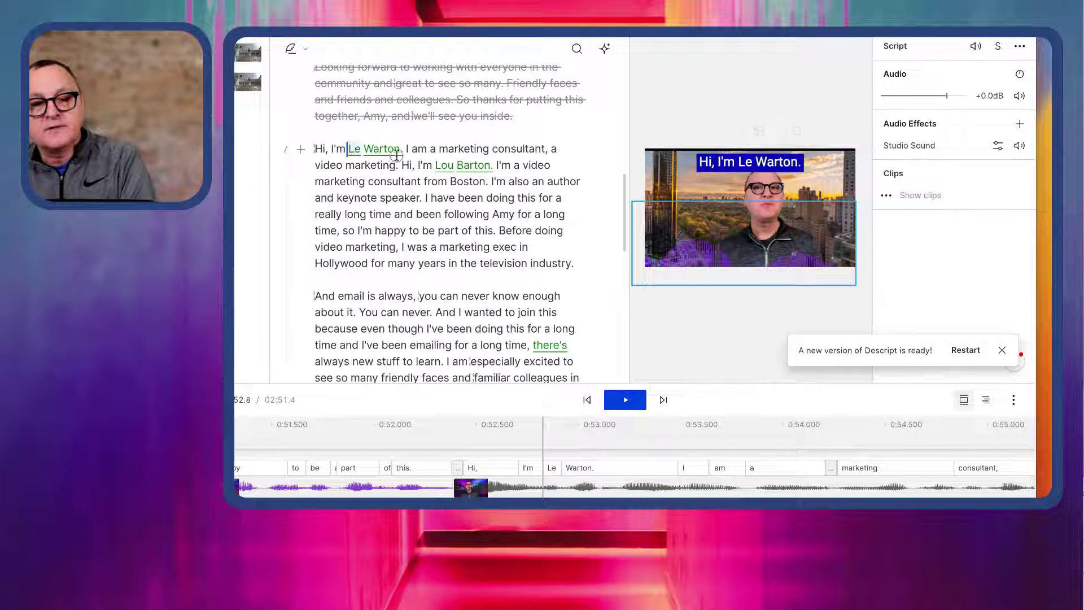
left_click(251, 122)
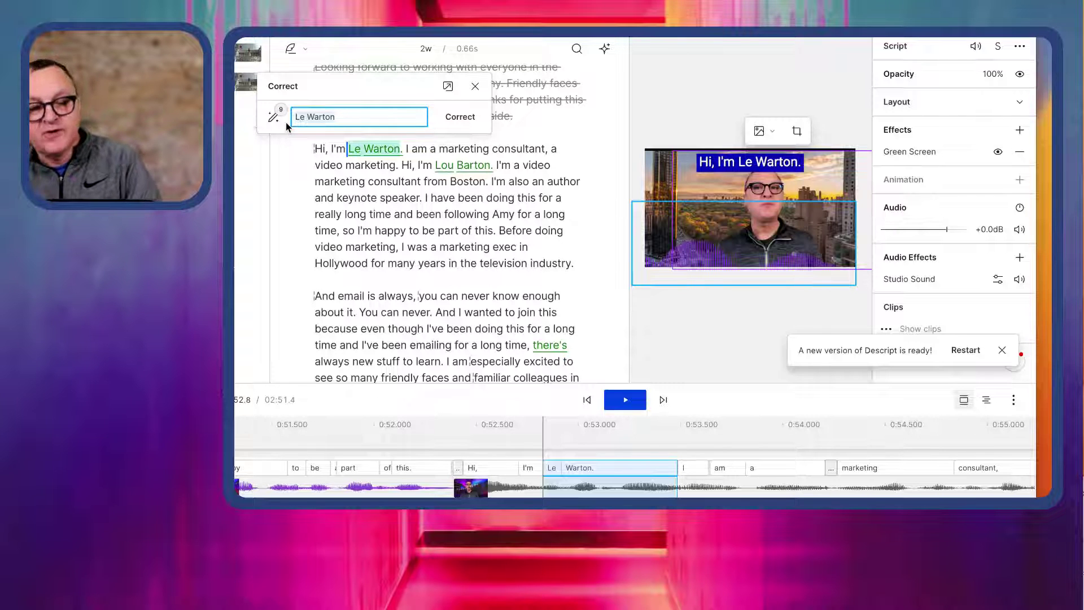
type("Lou B")
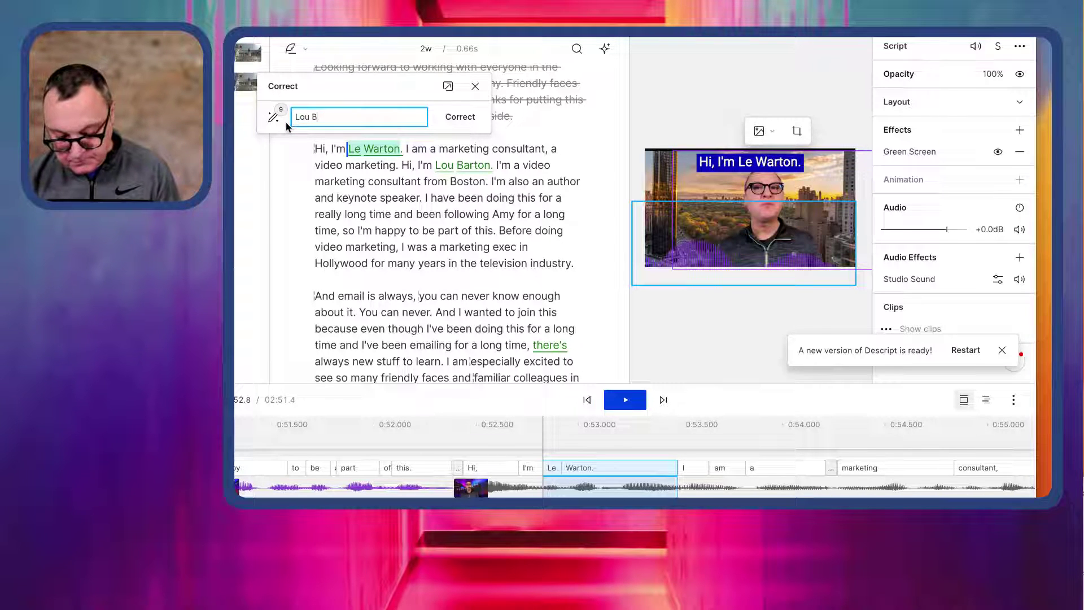
type("ortone")
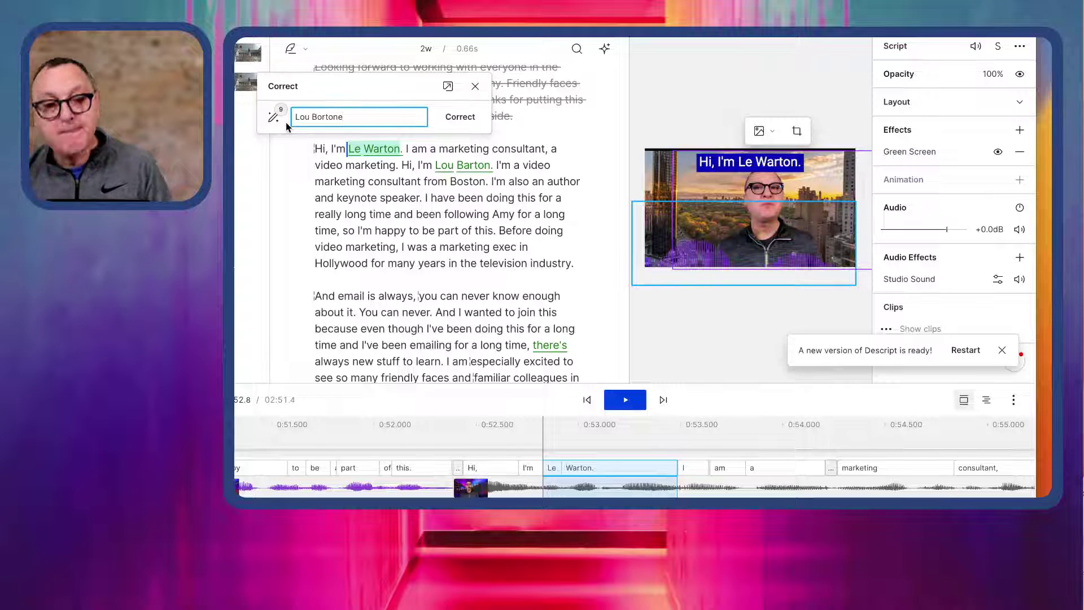
key("Return")
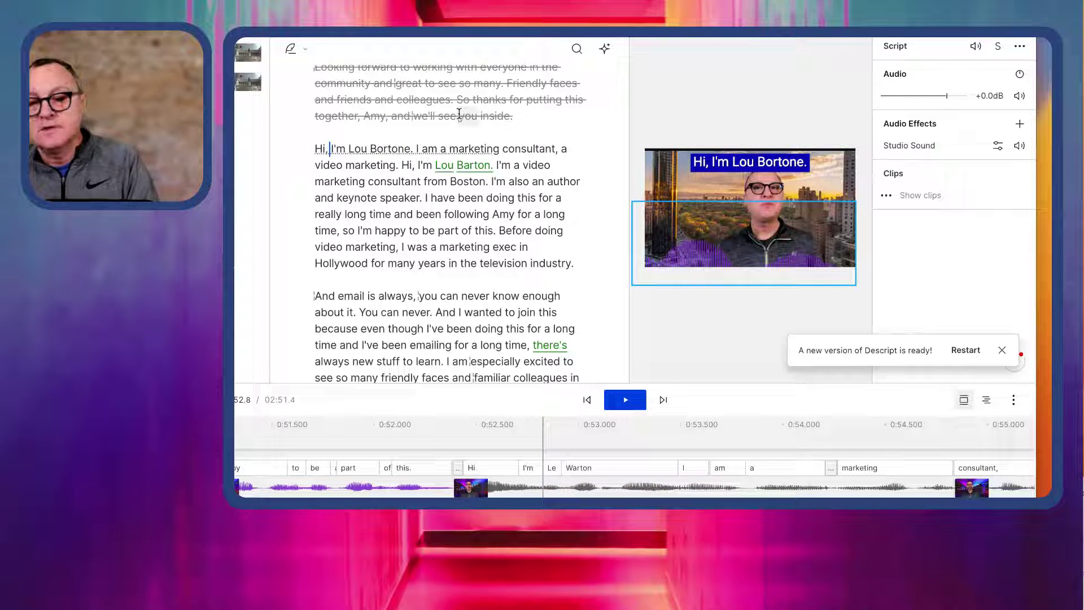
Step: Play the corrected introduction from "Hi, I'm" through "video marketing" to check the captions
left_click(330, 145)
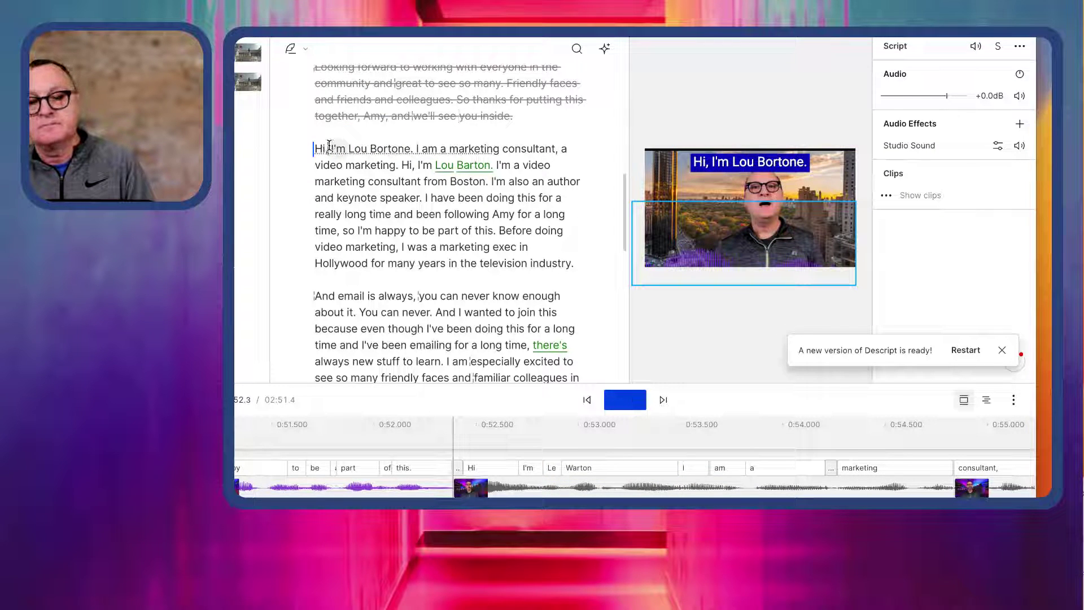
key("space")
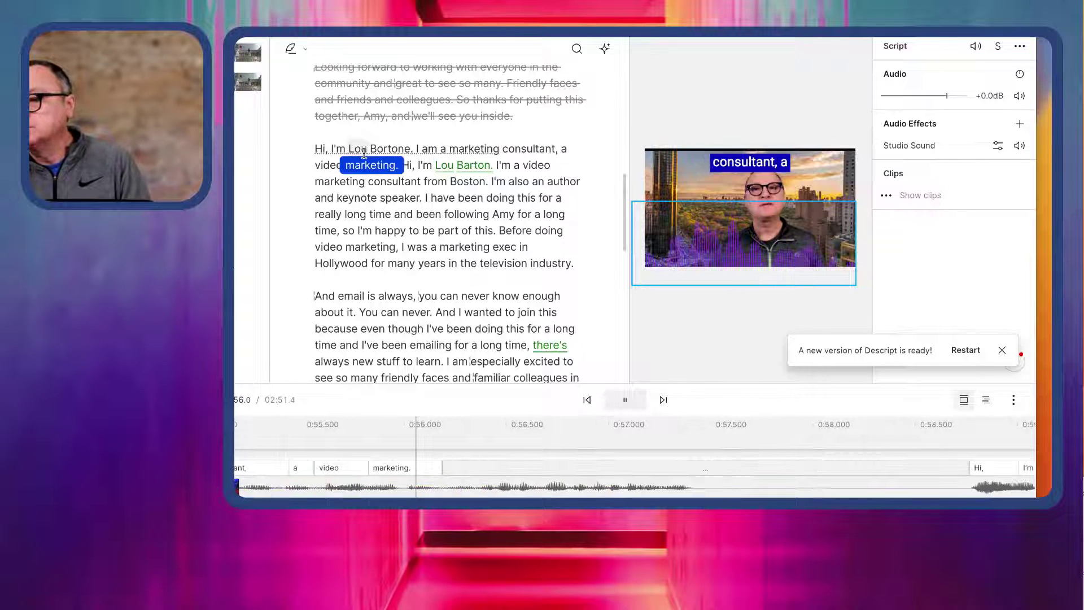
key("space")
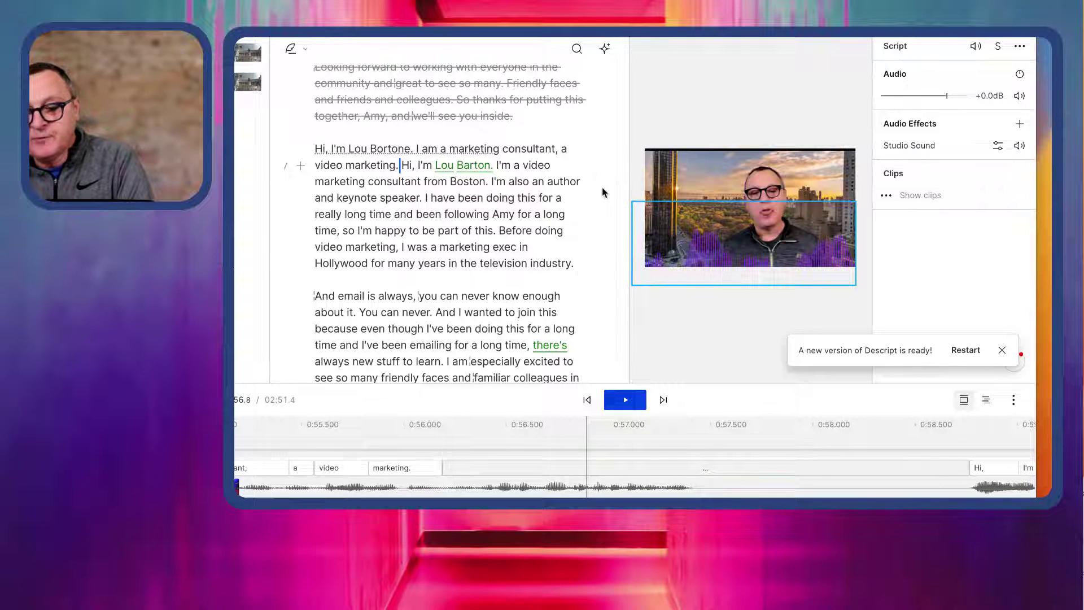
Step: Examine the context options at the start of the "And email is always" paragraph without applying any of them
left_click(315, 300)
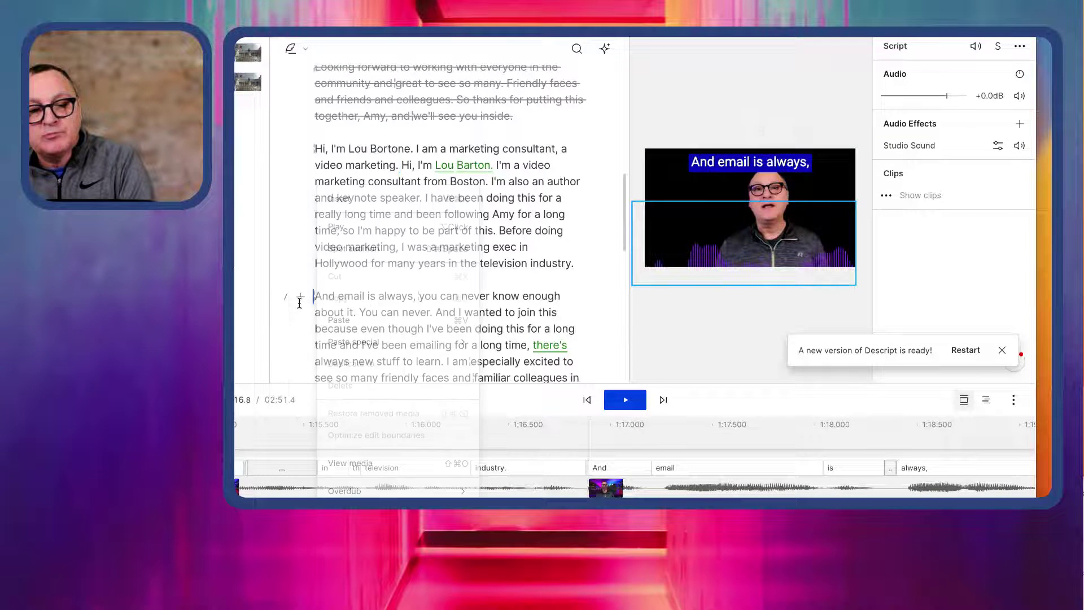
left_click(300, 298)
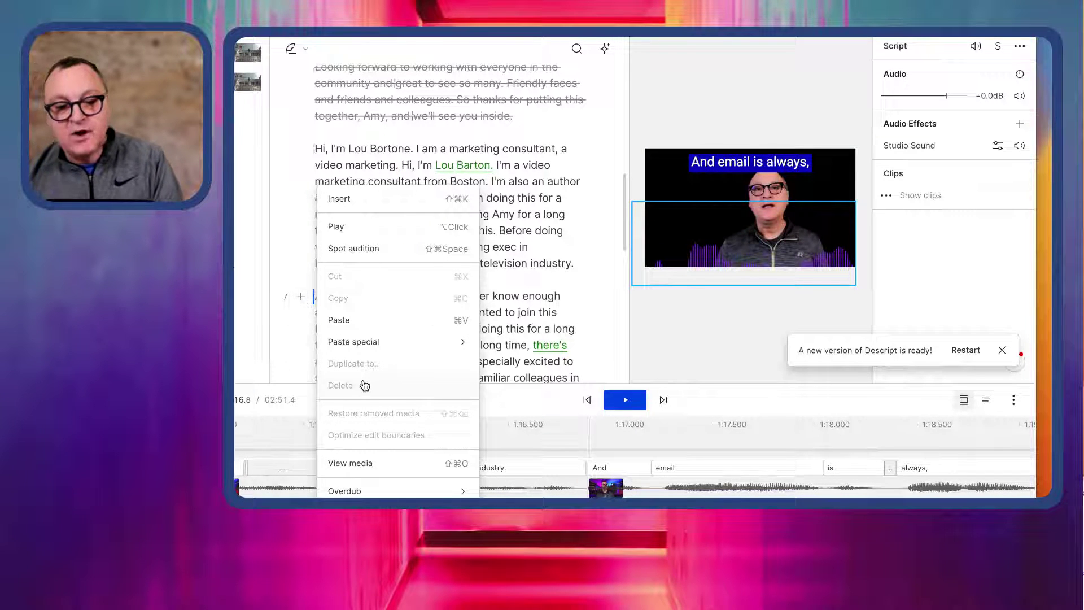
left_click(317, 147)
left_click(317, 148)
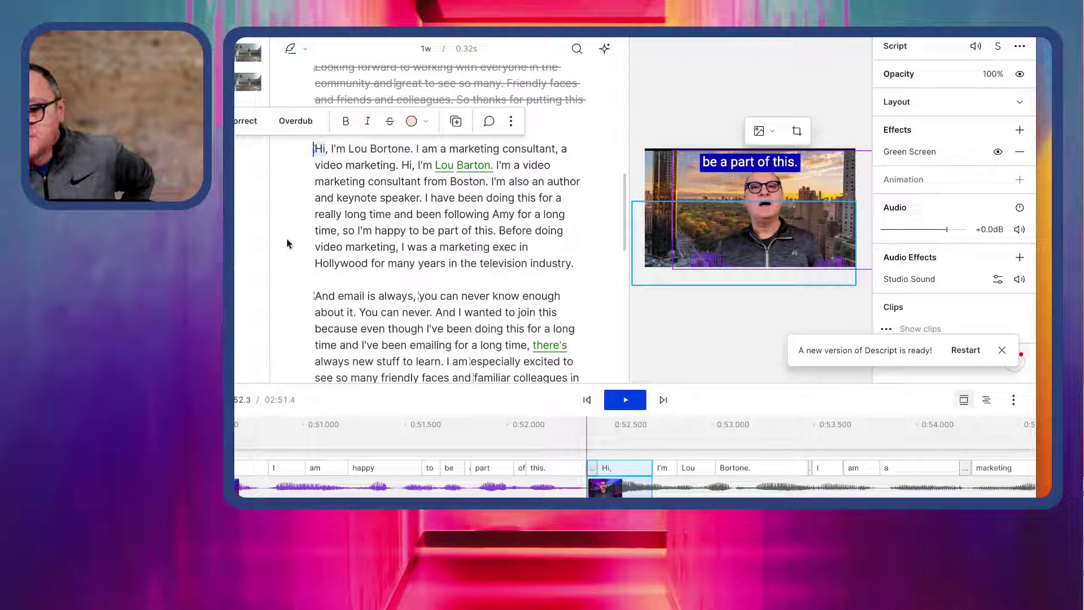
left_click(541, 250)
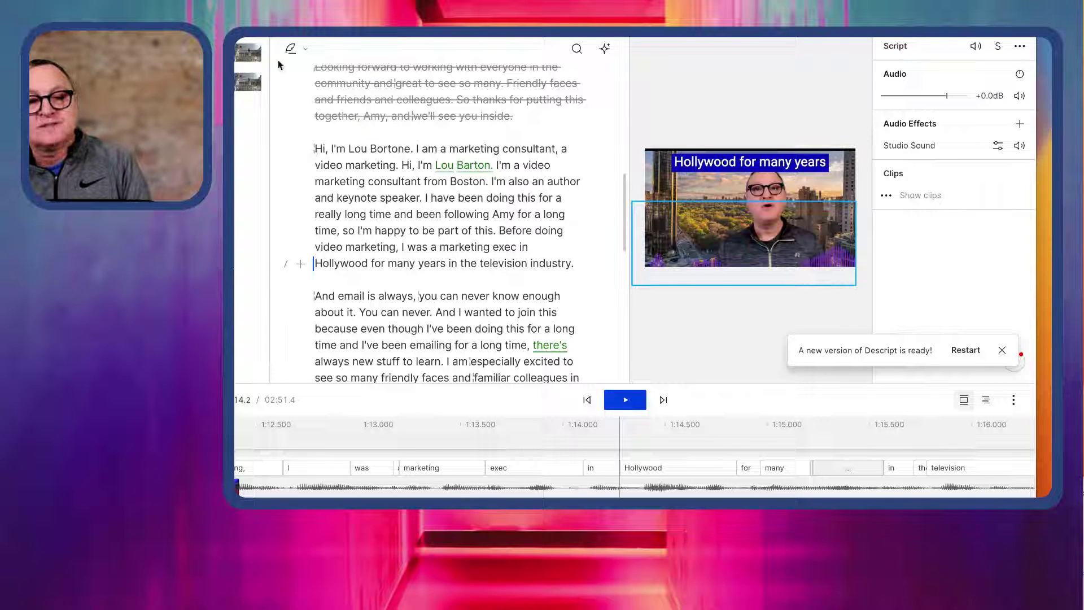
Step: Examine the script editing modes, including Overdub, and the AI text actions such as Detect transcription errors, without applying any
left_click(302, 53)
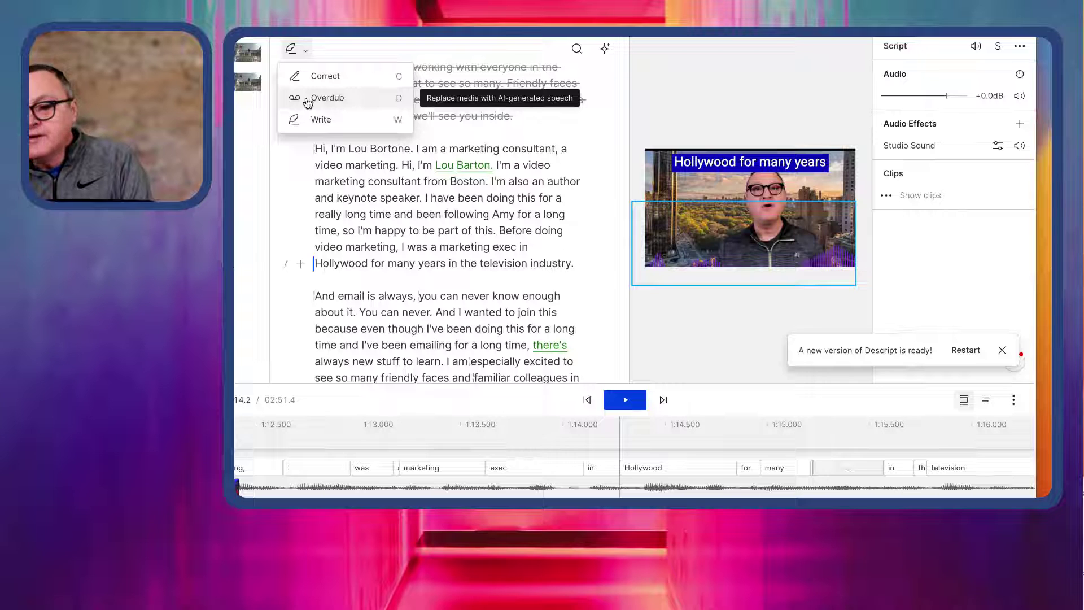
left_click(605, 49)
left_click(605, 50)
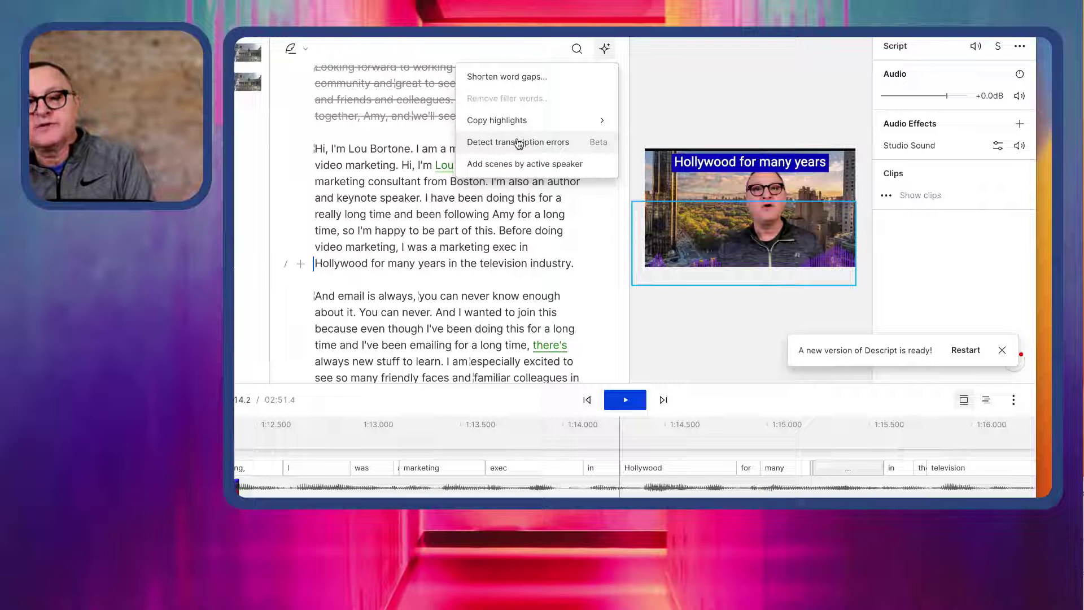
mouse_move(537, 125)
key("Escape")
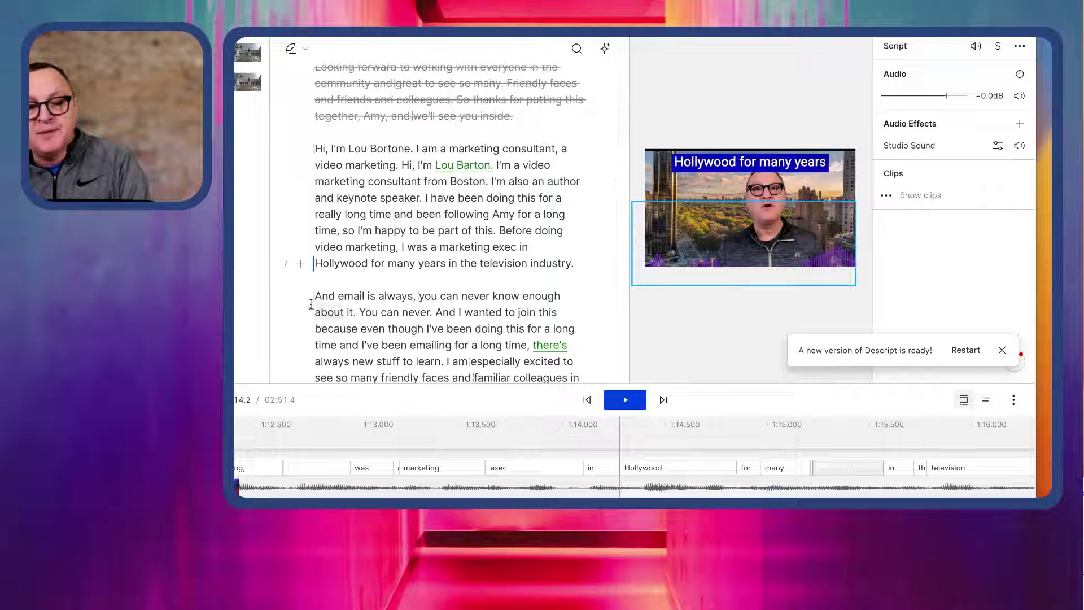
Step: Play the script from "Boston. So glad to be in this group" in the last introduction paragraph to check its captions
left_click_drag(314, 293, 595, 354)
scroll(595, 354, "down", 4)
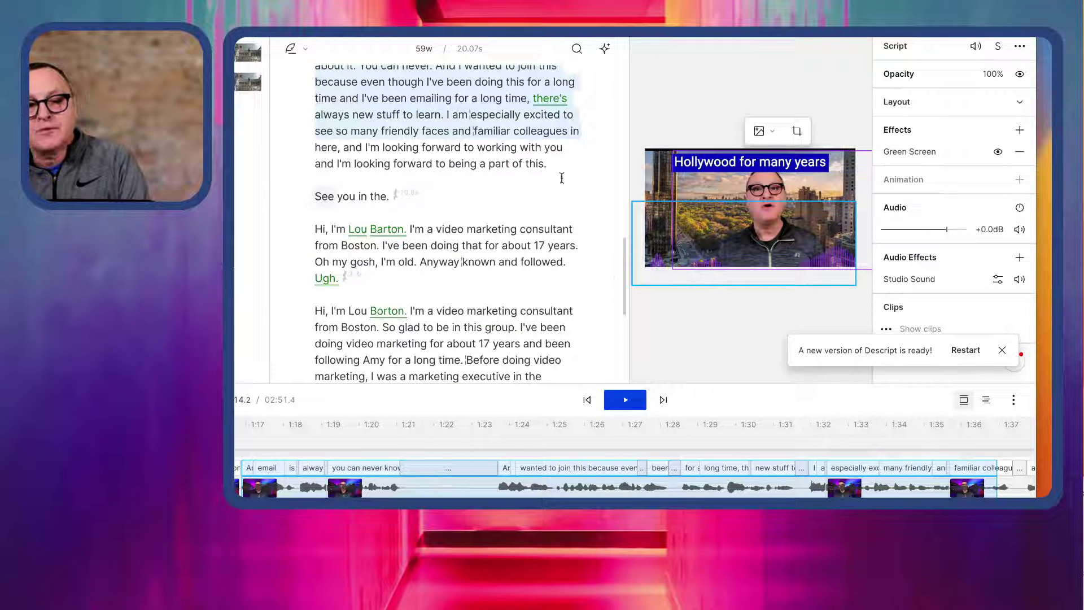
left_click(343, 331)
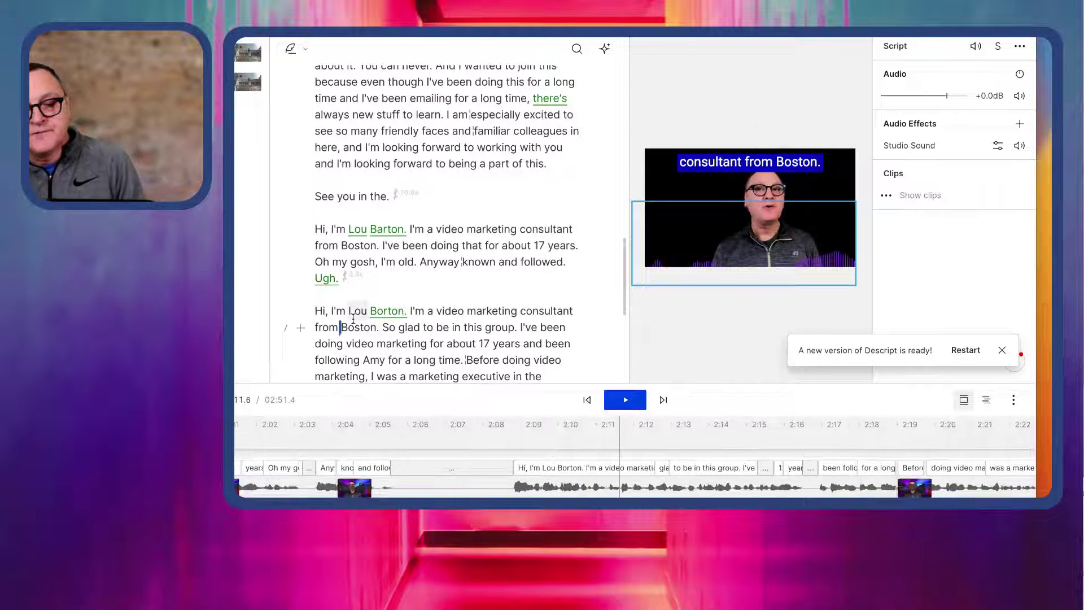
key("space")
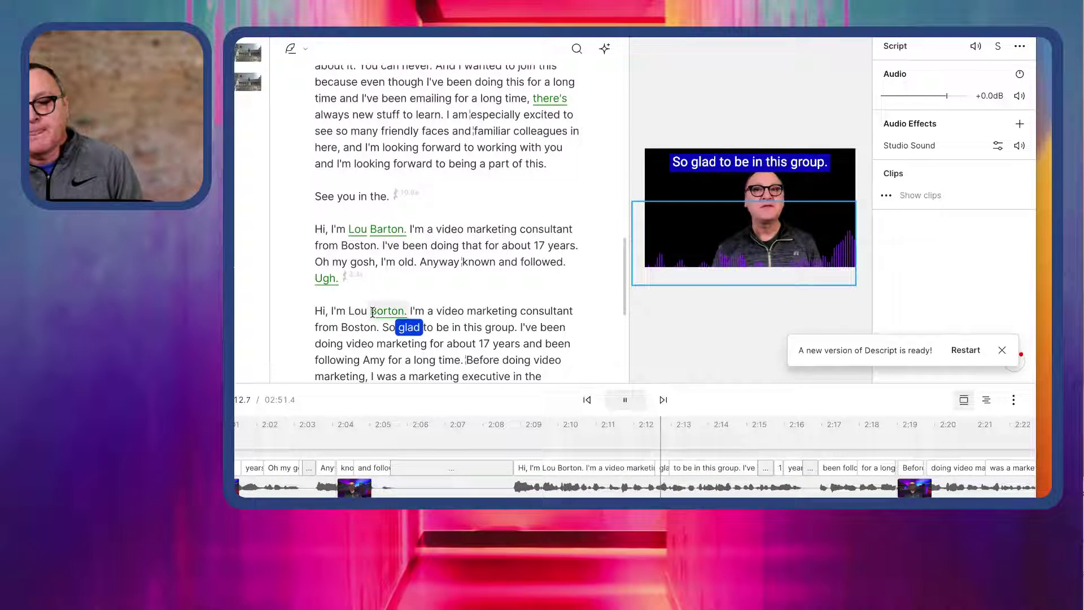
key("space")
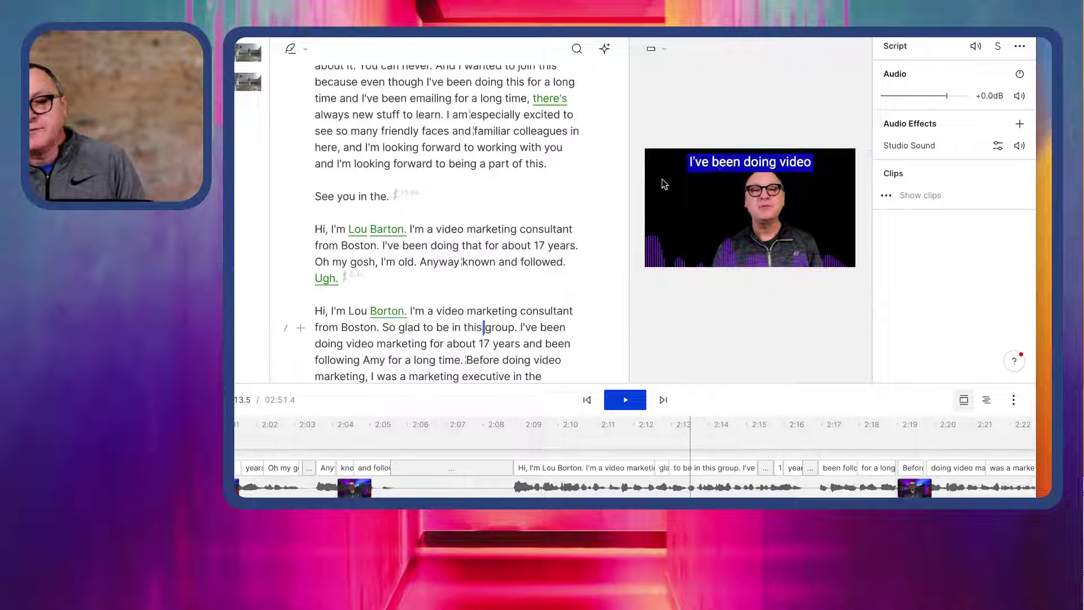
Step: Search the stock photos in the media library for "Boston"
left_click(771, 32)
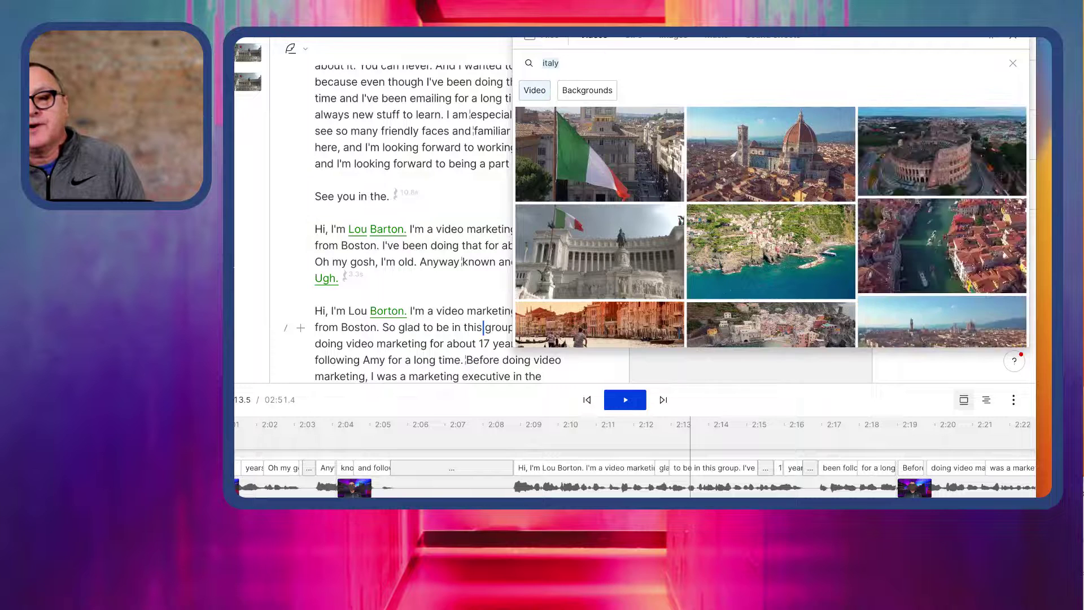
left_click(665, 38)
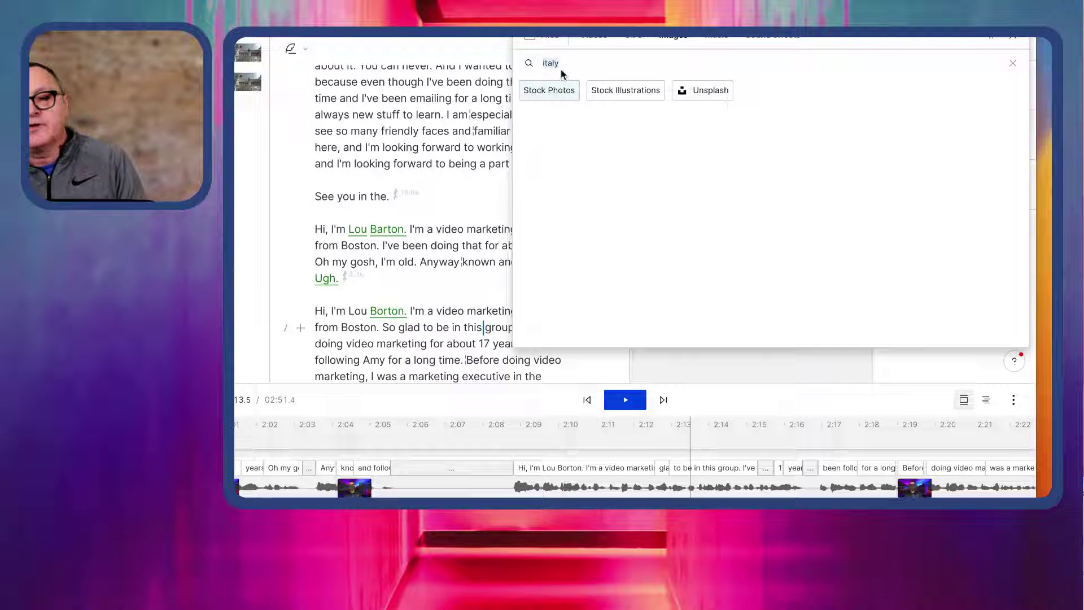
left_click_drag(564, 64, 513, 57)
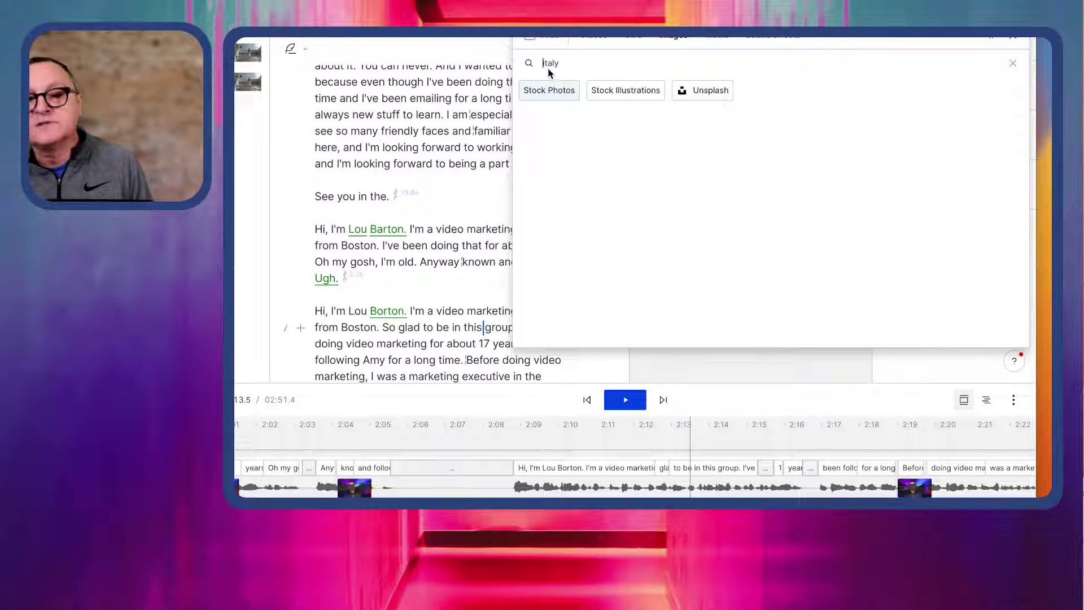
left_click(576, 62)
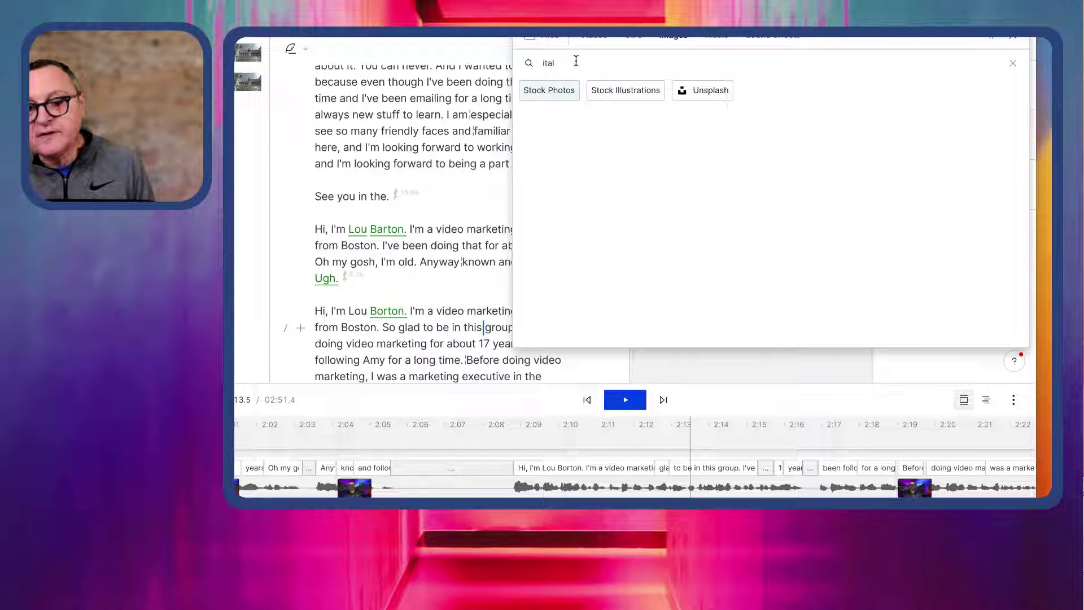
key("BackSpace")
key("BackSpace")
key("BackSpace")
key("BackSpace")
type("Bos")
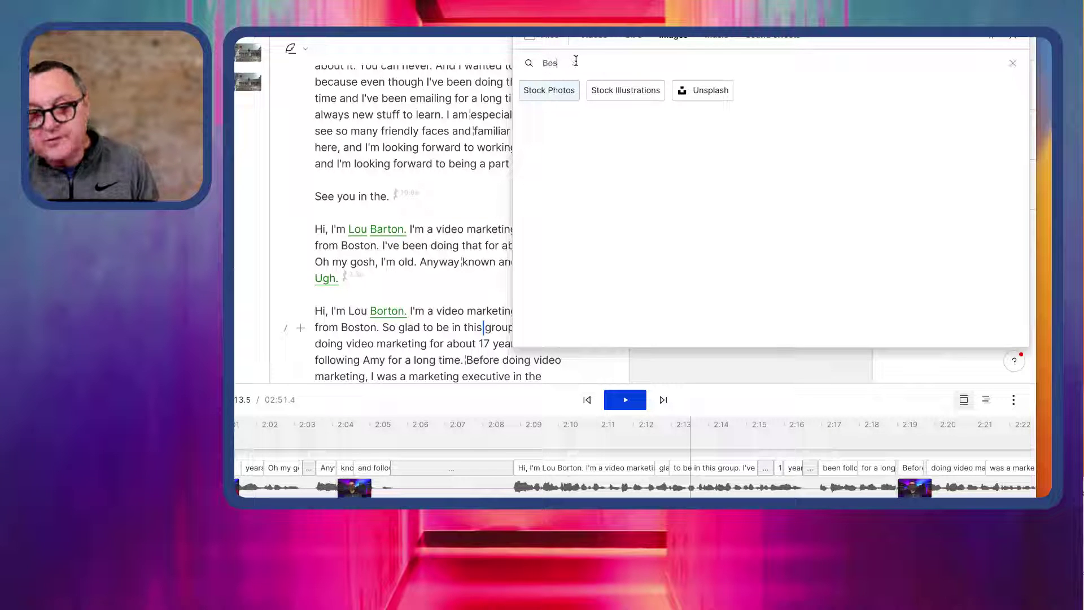
type("ton")
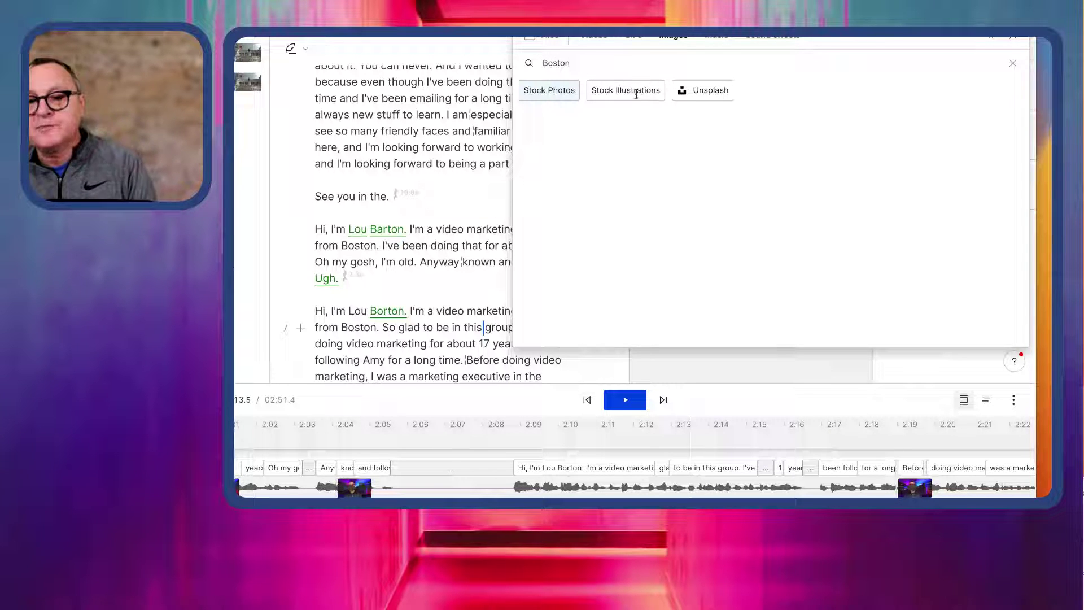
key("Return")
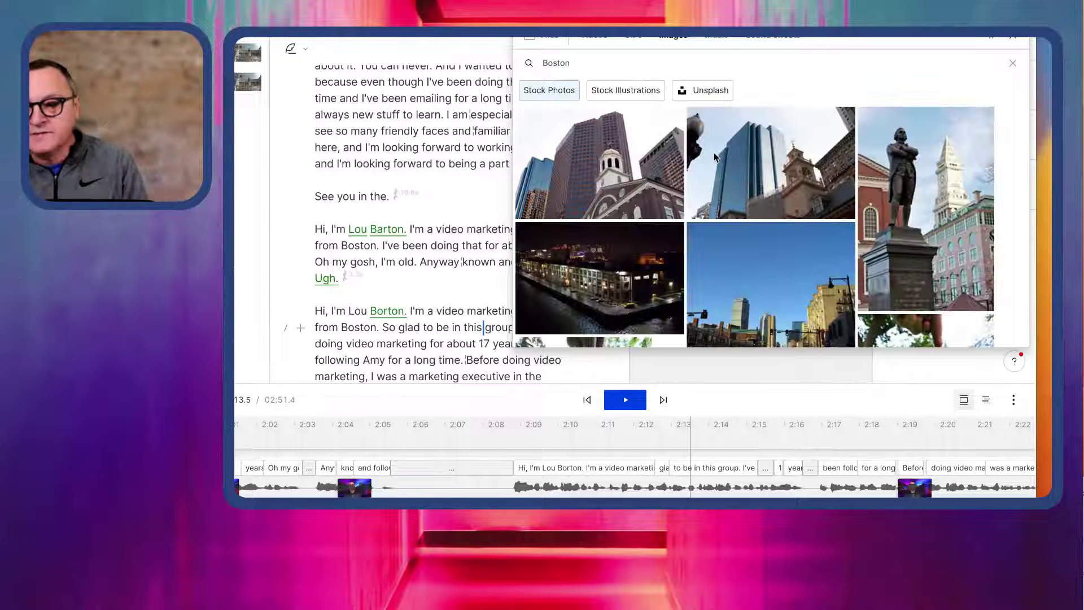
Step: Browse the Boston stock photos and insert the one of the Samuel Adams public statue into the composition
scroll(765, 214, "down", 4)
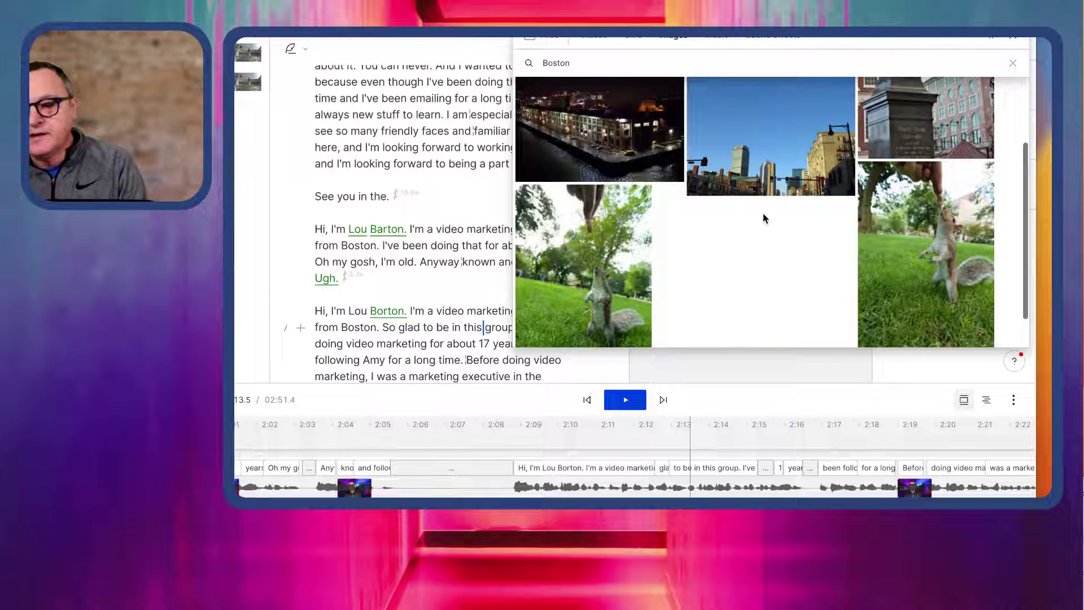
scroll(764, 218, "down", 1)
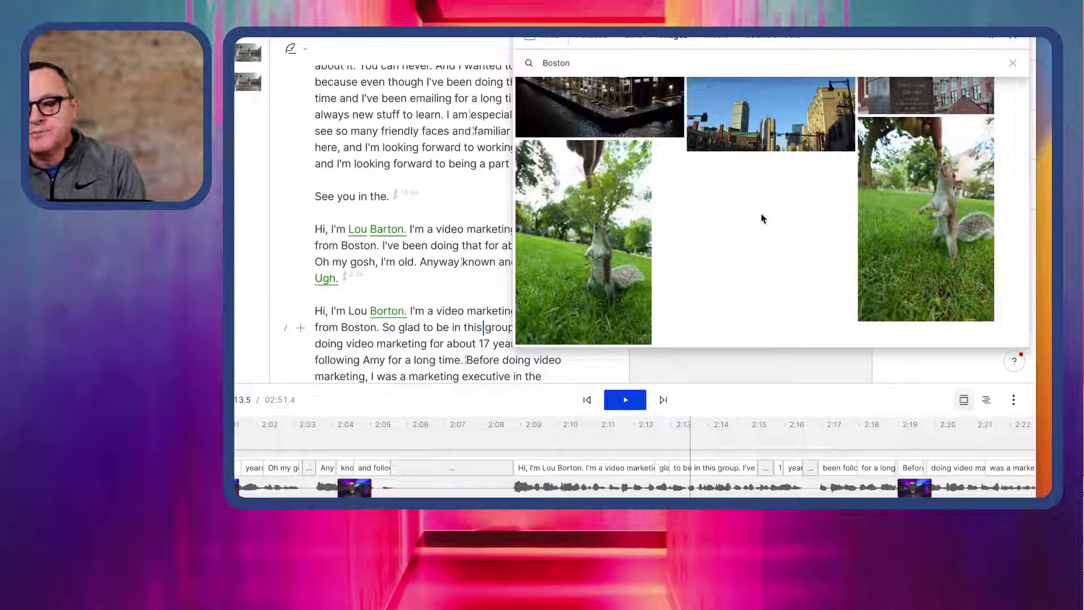
scroll(762, 218, "up", 5)
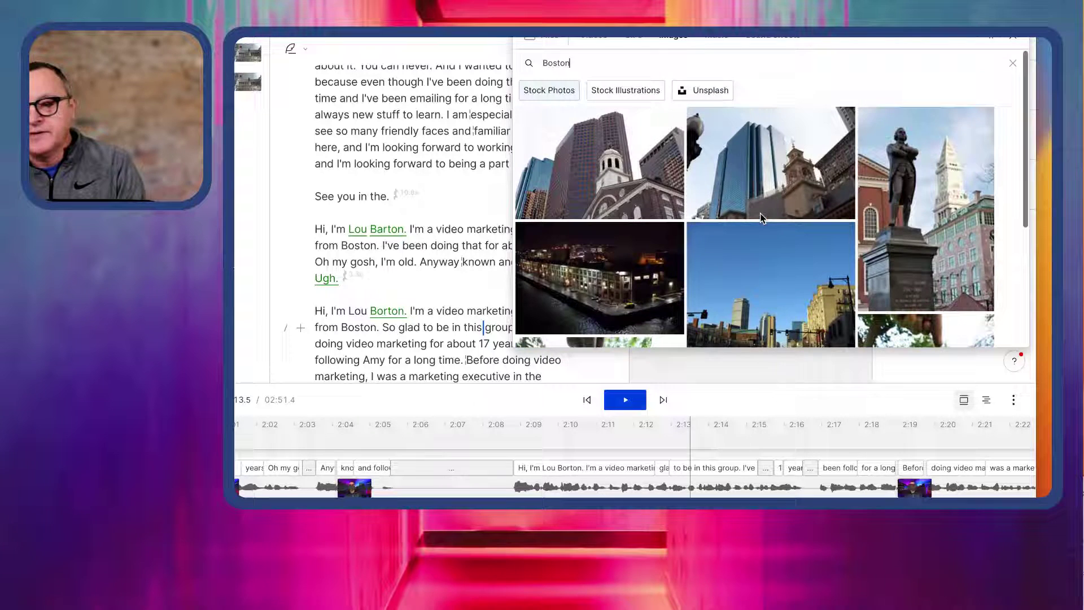
left_click(923, 211)
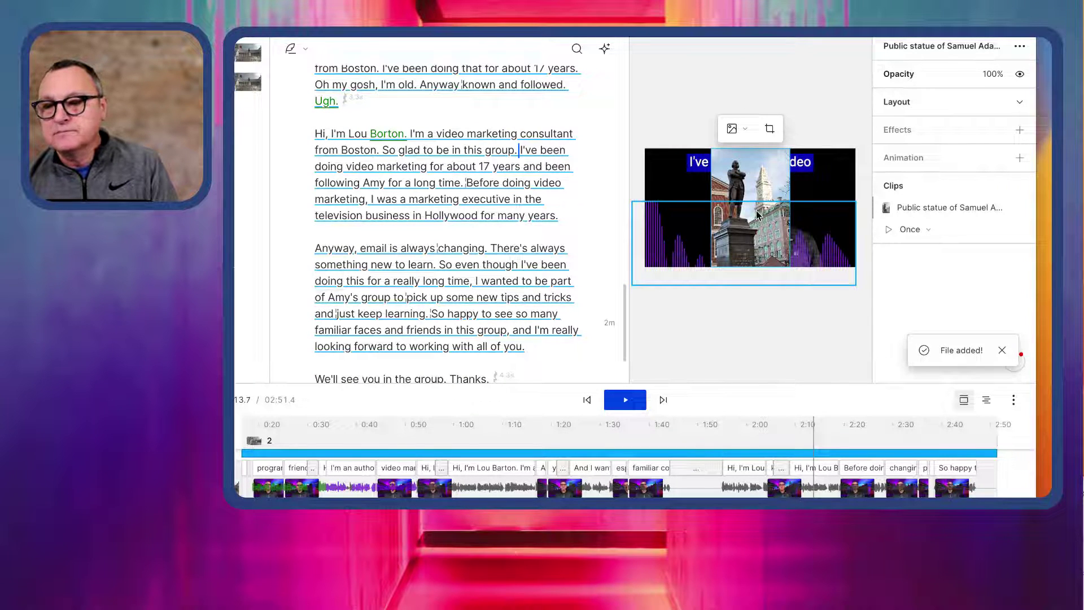
Step: Enlarge the statue photo to cover the whole video frame and reposition it to show the upper statue and clock tower
left_click_drag(758, 214, 697, 215)
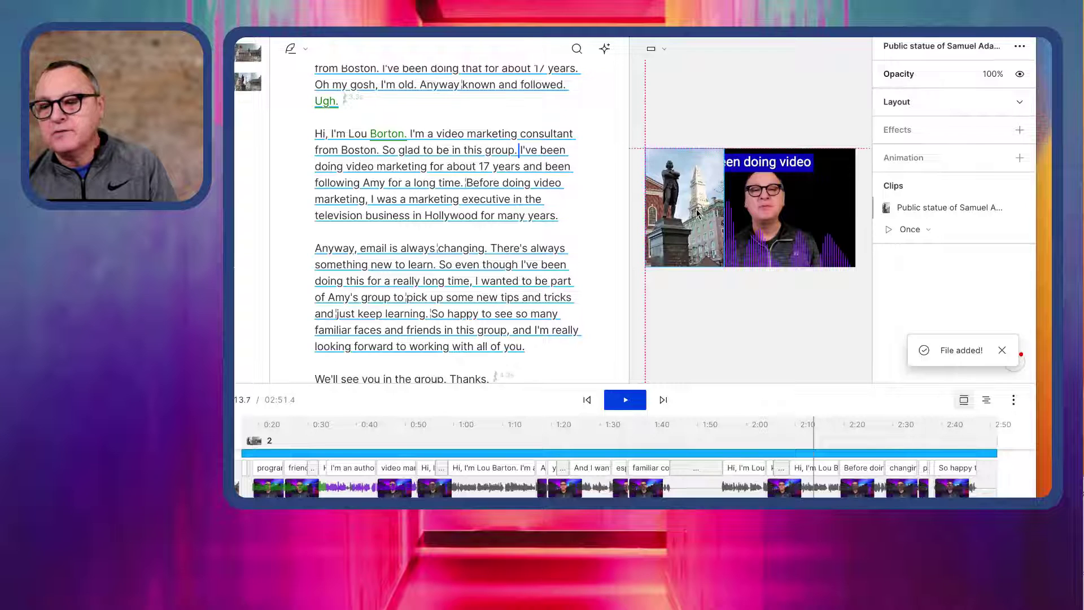
left_click(696, 215)
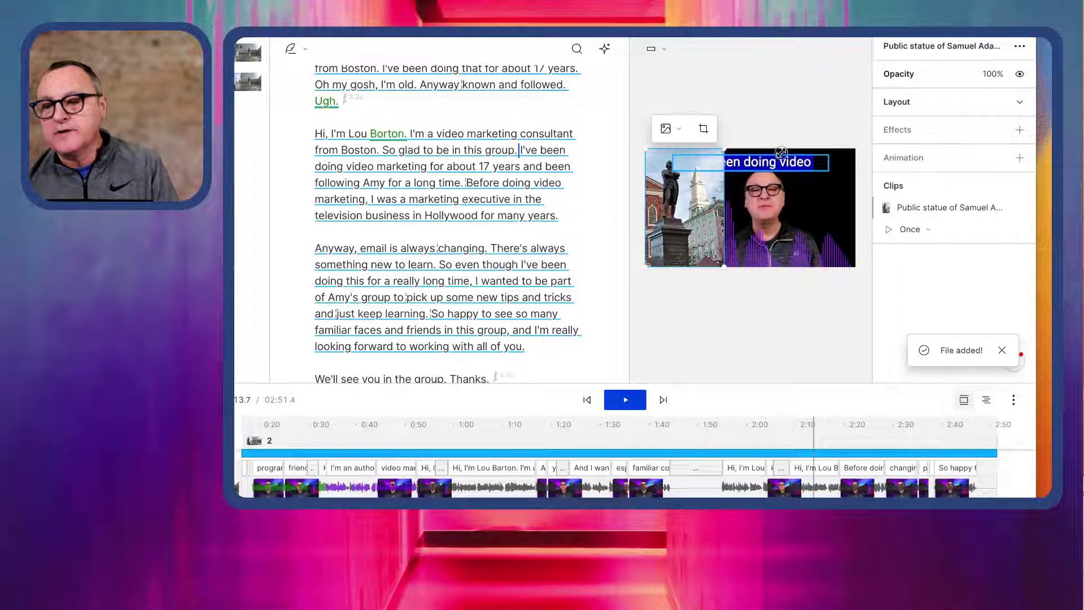
left_click_drag(724, 149, 882, 148)
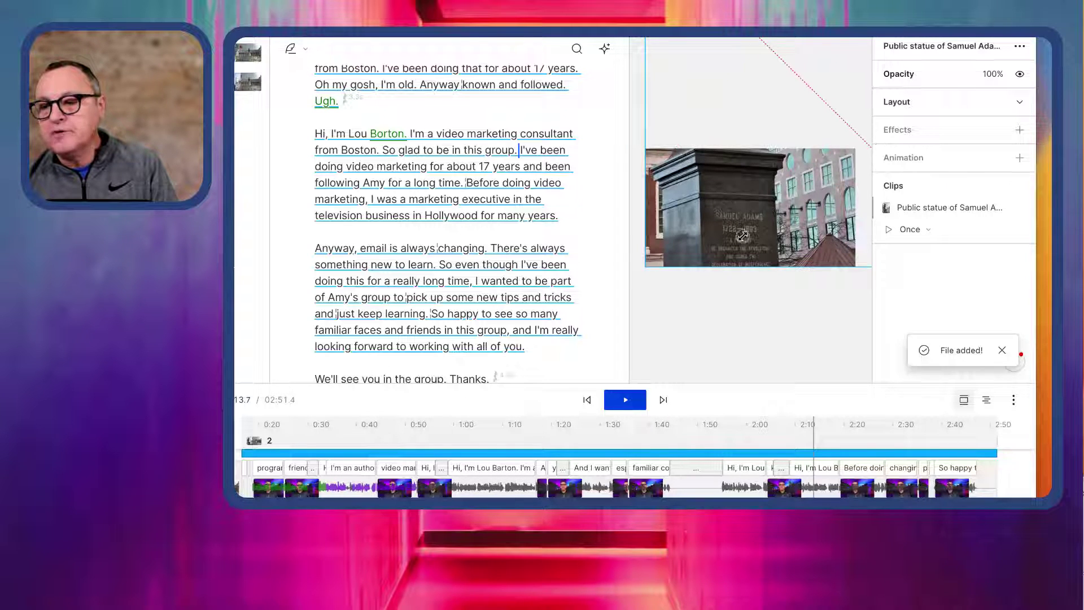
mouse_move(742, 235)
left_mouse_down()
mouse_move(741, 198)
mouse_move(753, 241)
mouse_move(750, 229)
mouse_move(729, 225)
left_mouse_up()
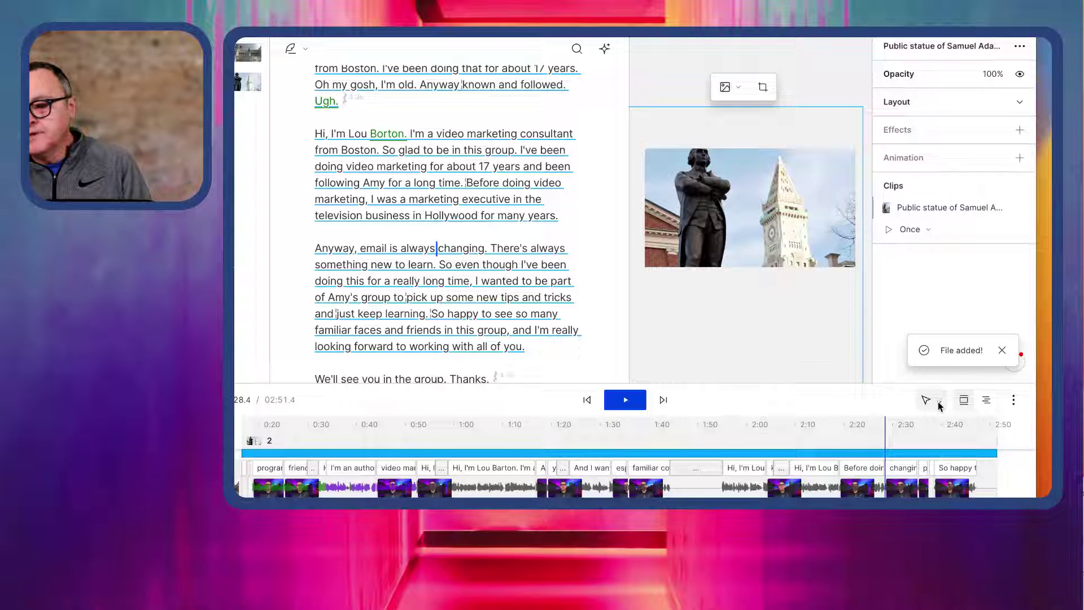
Step: Trim the silent gap on the timeline between "See you in the." and the introduction that follows it
left_click(940, 404)
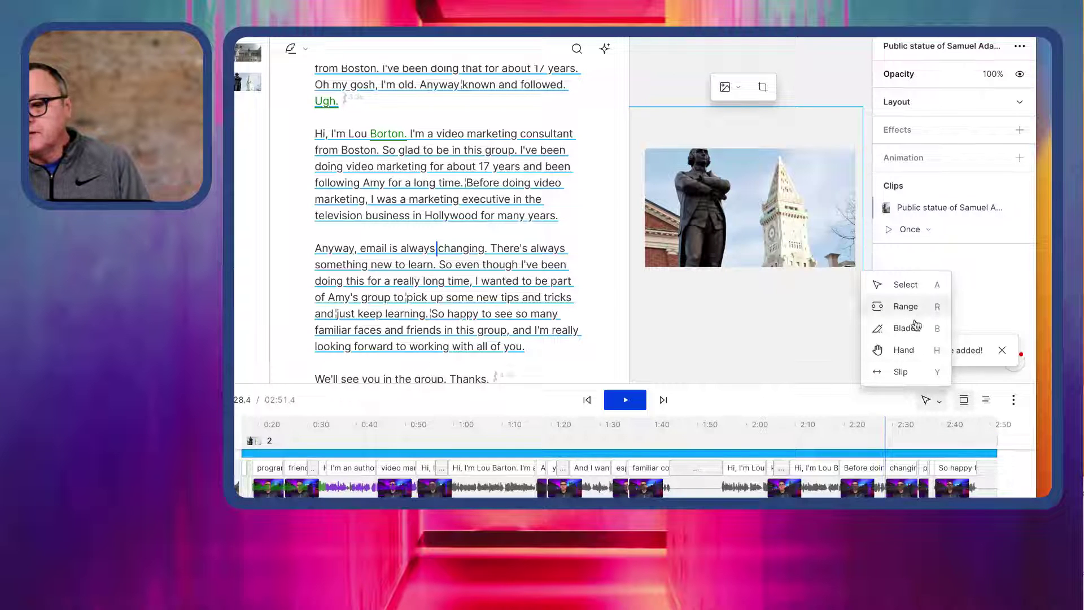
left_click(797, 479)
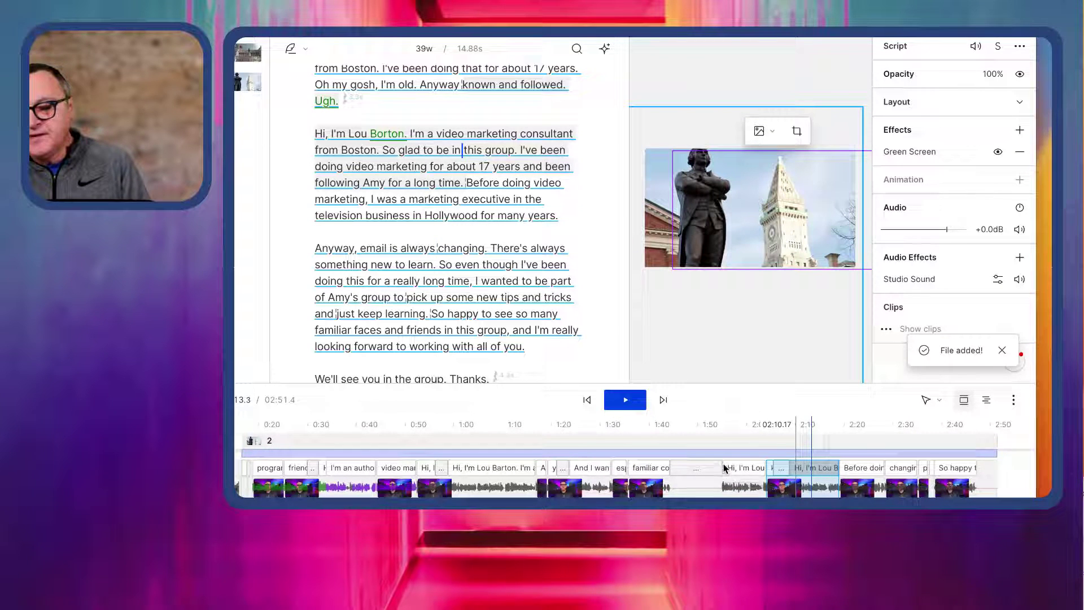
left_click_drag(723, 468, 605, 463)
key("Delete")
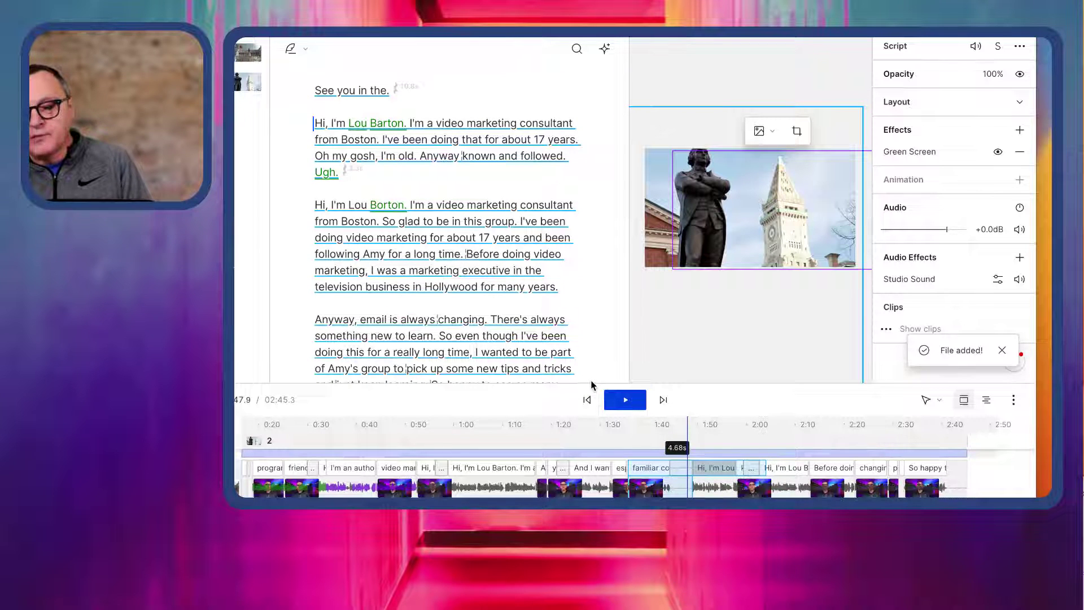
Step: Select "years." after "Hollywood for many" and browse the Boston results among the Unsplash images and the stock videos
double_click(545, 284)
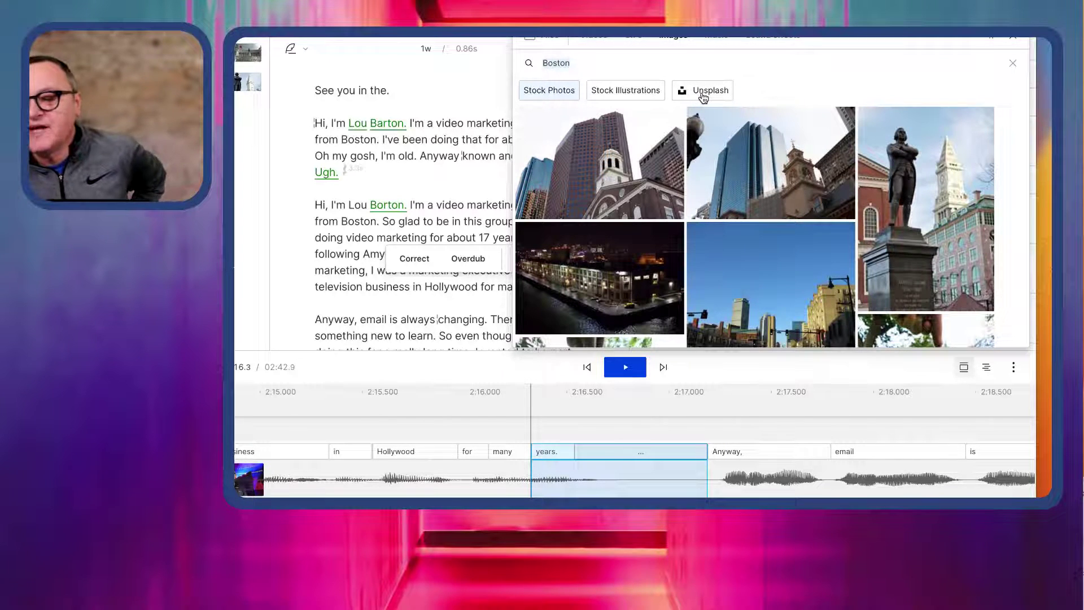
left_click(703, 96)
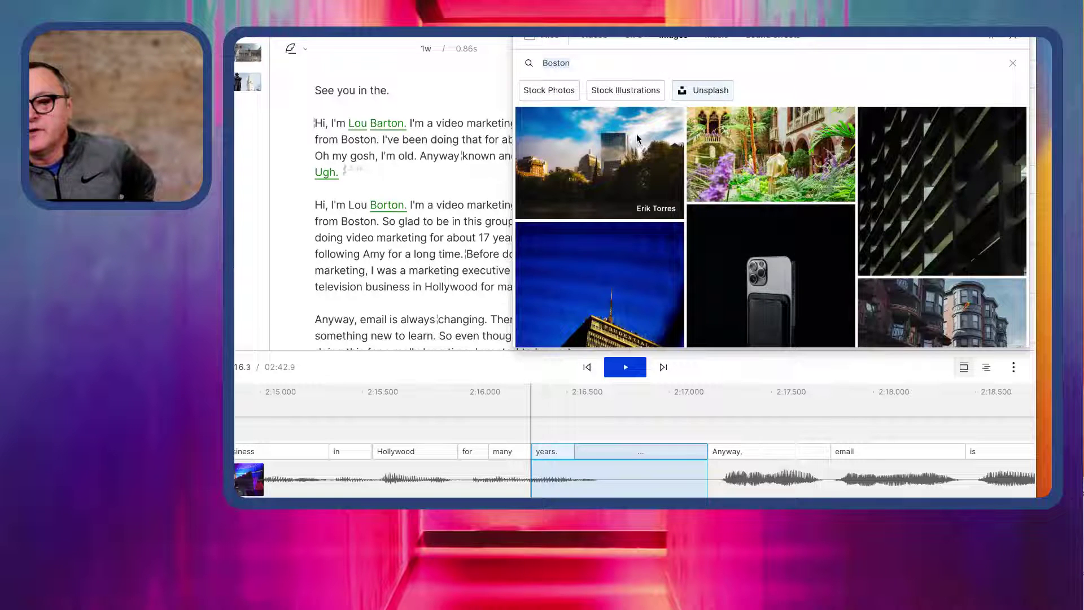
scroll(625, 160, "down", 3)
scroll(624, 162, "down", 5)
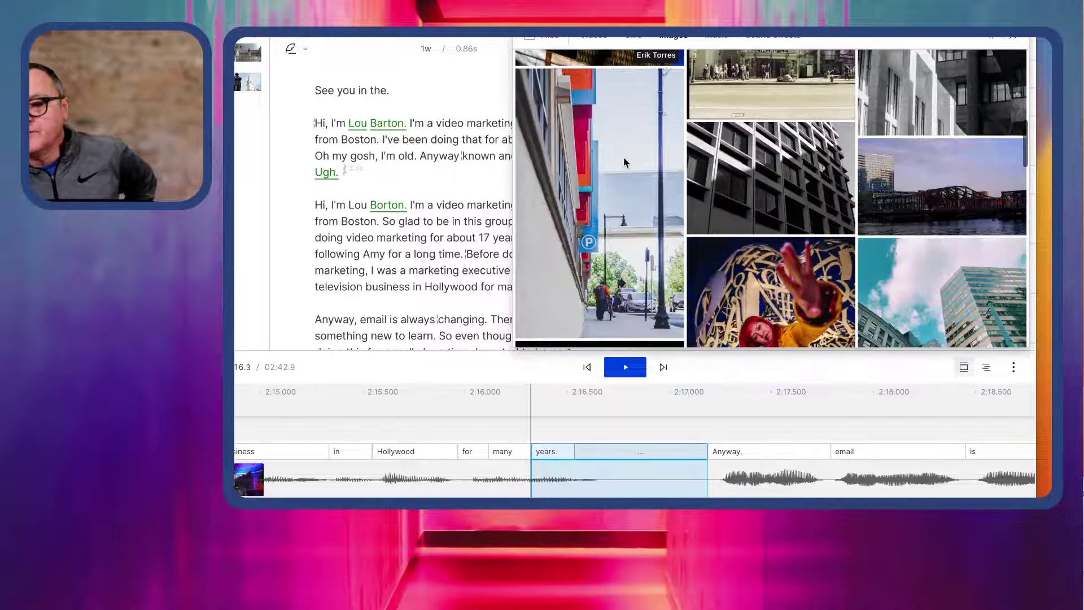
scroll(623, 157, "up", 8)
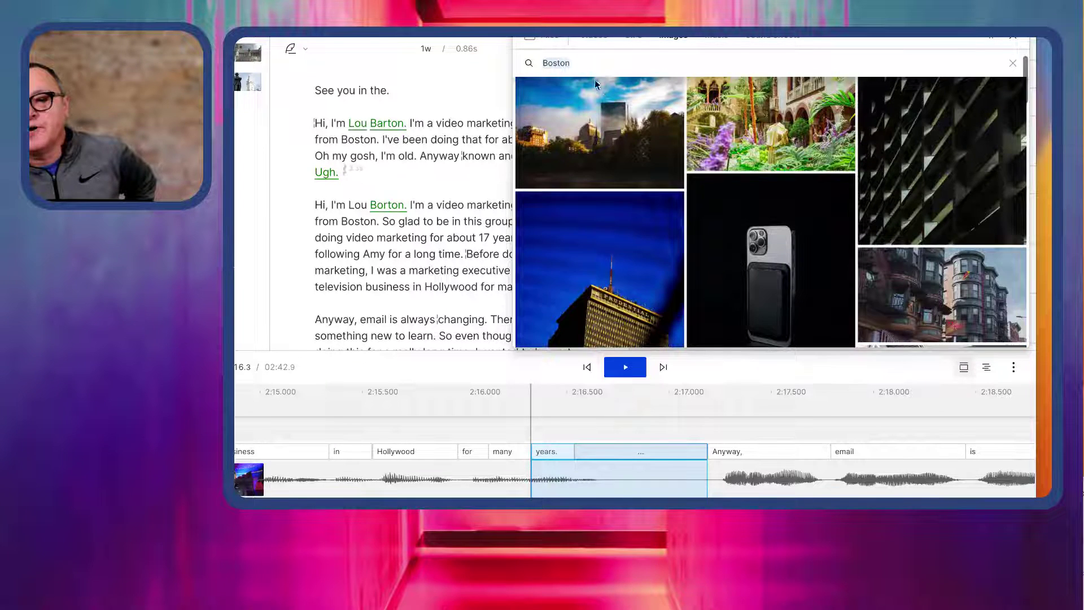
left_click(593, 35)
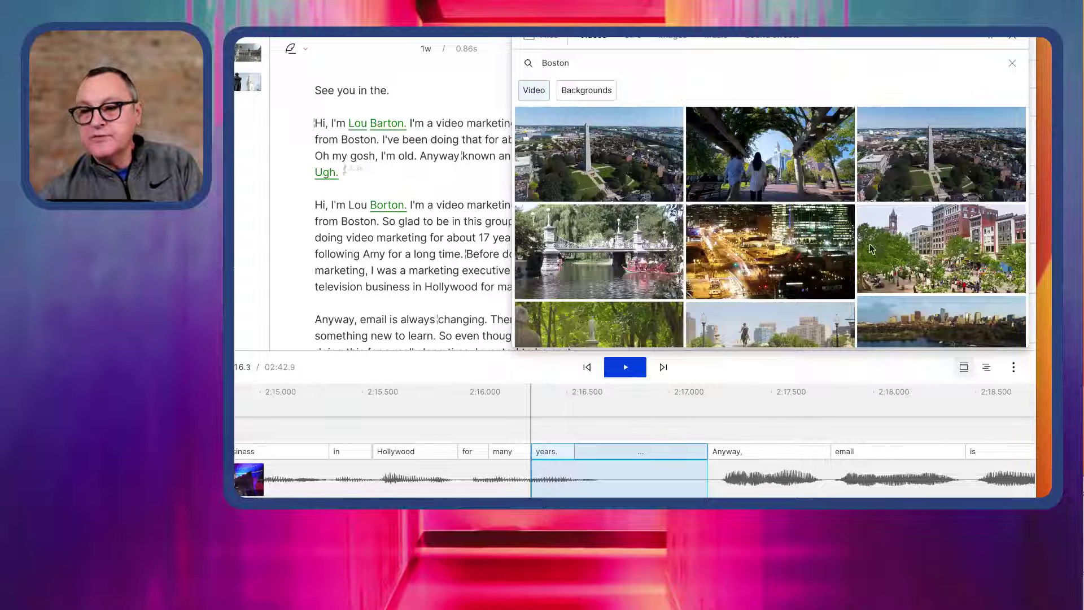
mouse_move(586, 152)
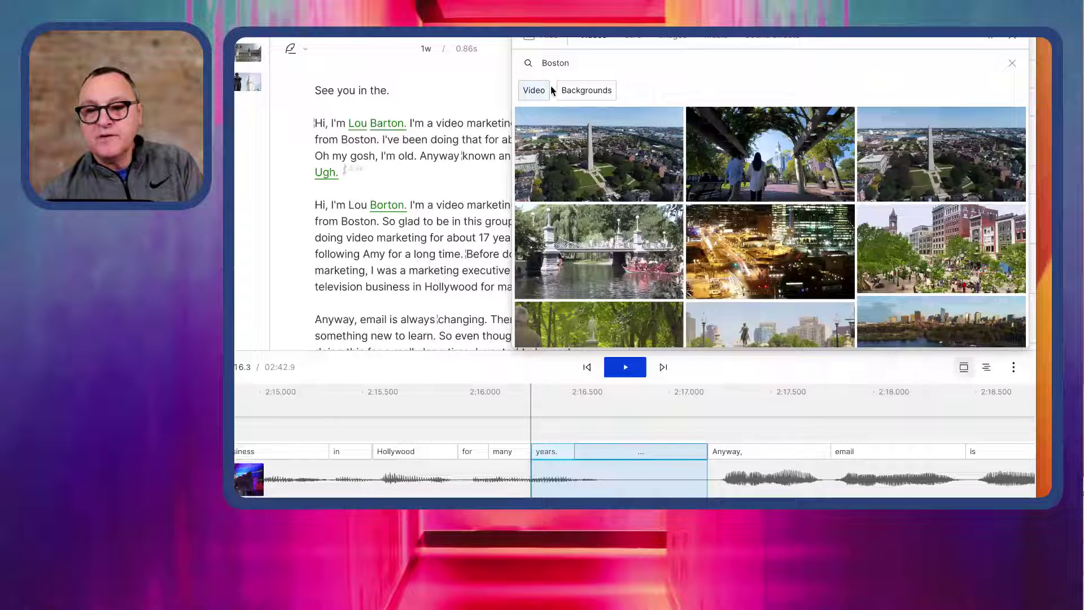
Step: Try to place the "Boston Skyline, Bunker Hill Monument, Aerial Drone" stock clip in the script, before "Hi, I'm" and in the "And email is always," paragraph
left_click_drag(585, 155, 315, 133)
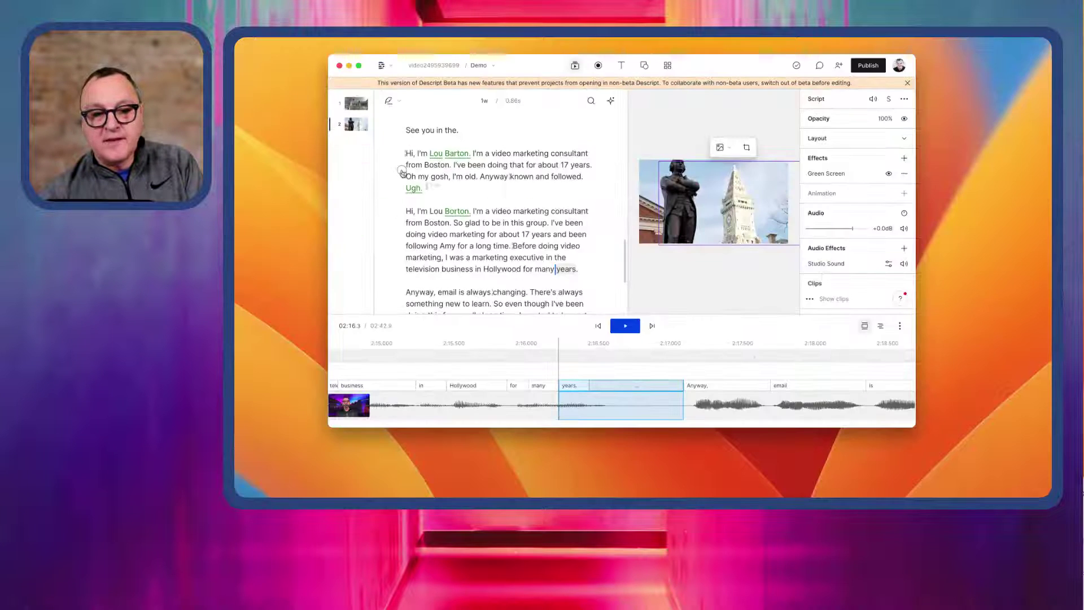
left_click_drag(406, 158, 406, 153)
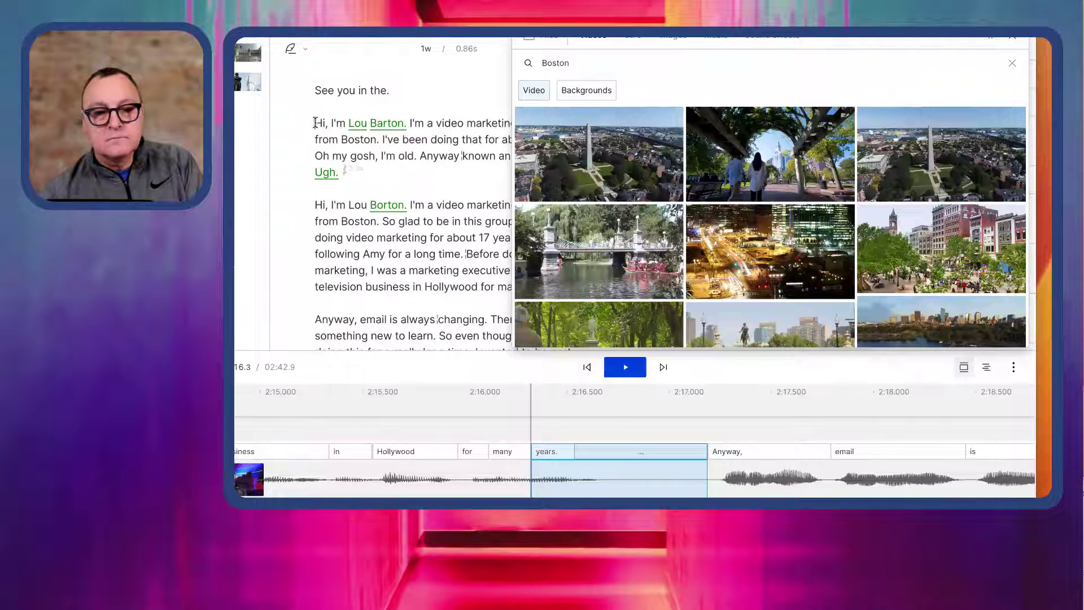
left_click(315, 123)
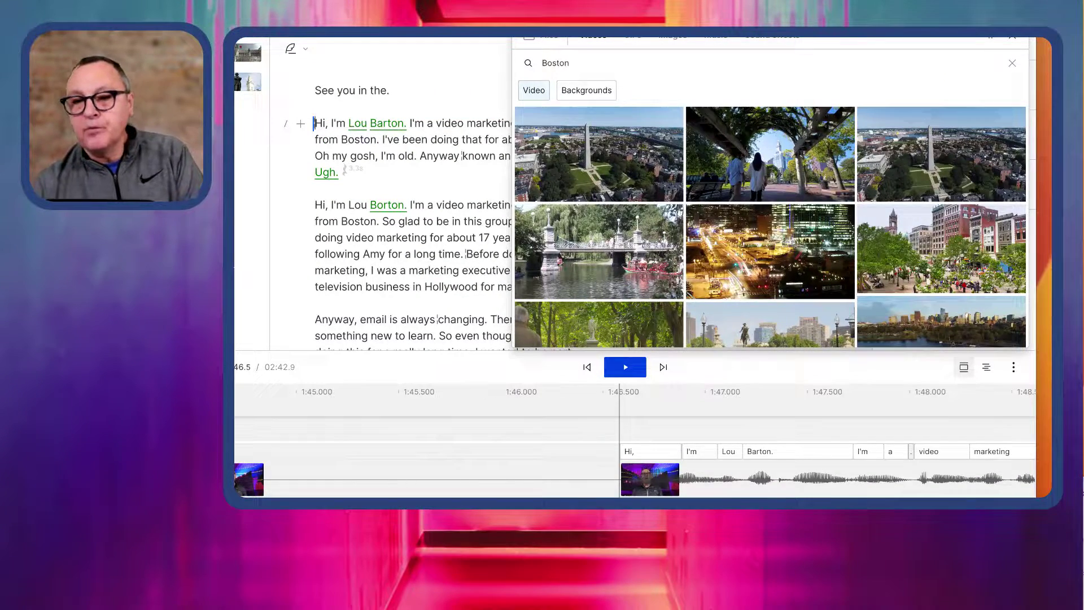
key("Up")
key("Up")
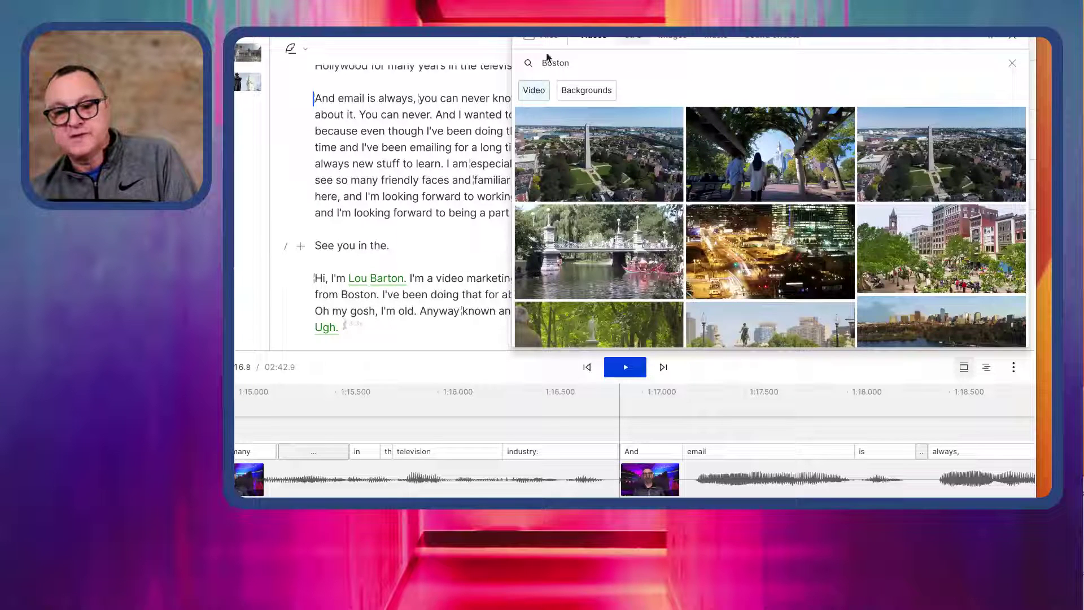
left_click(416, 98)
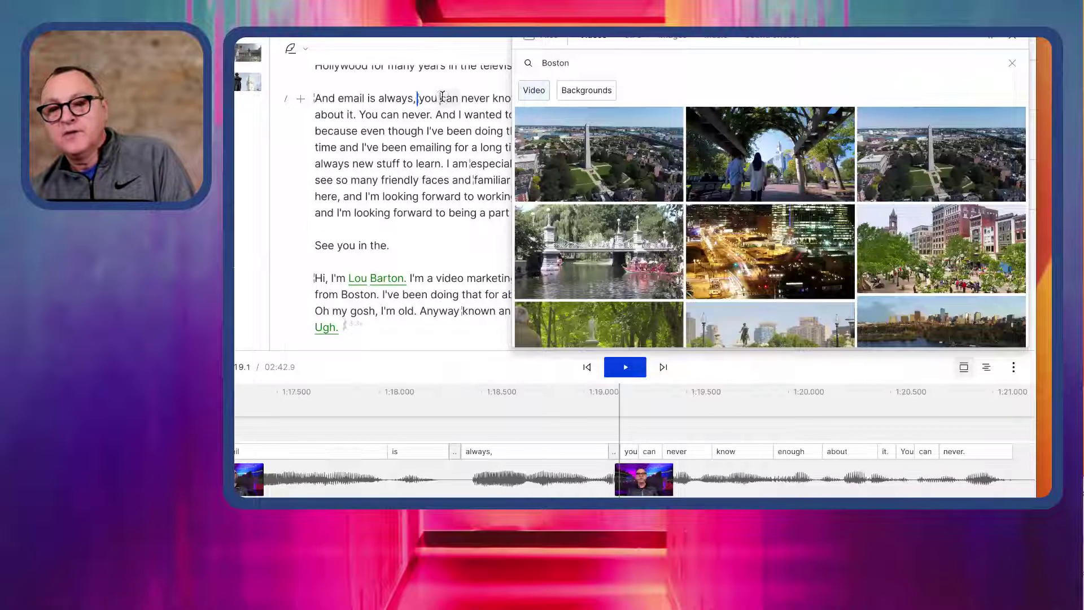
left_click_drag(610, 164, 316, 180)
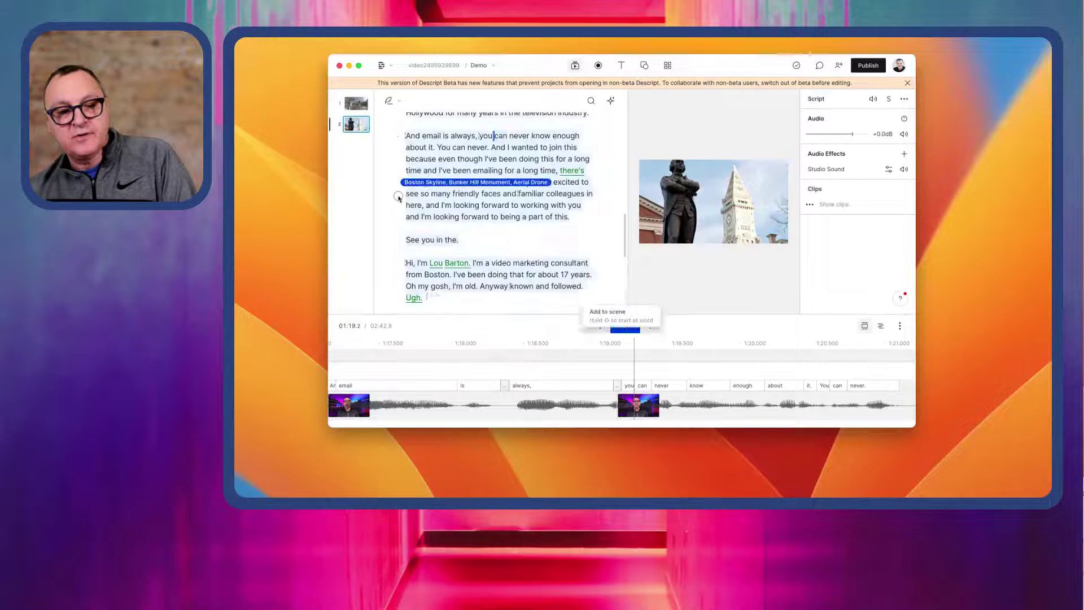
left_click_drag(398, 198, 243, 84)
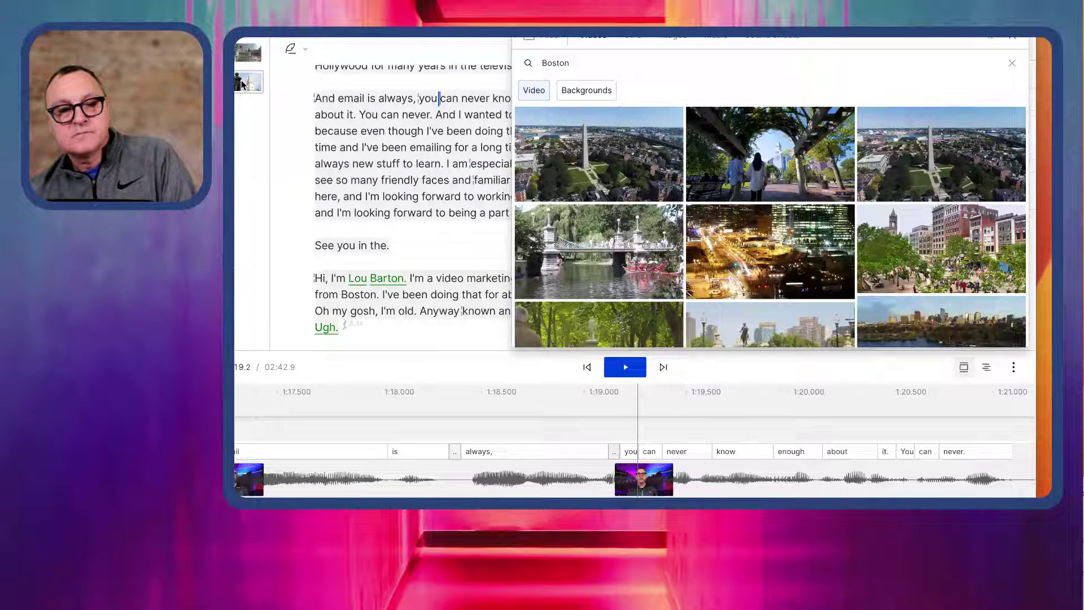
Step: Select scene 2, add the Bunker Hill Monument aerial clip as a new scene after it, and close the stock media browser
left_click(243, 84)
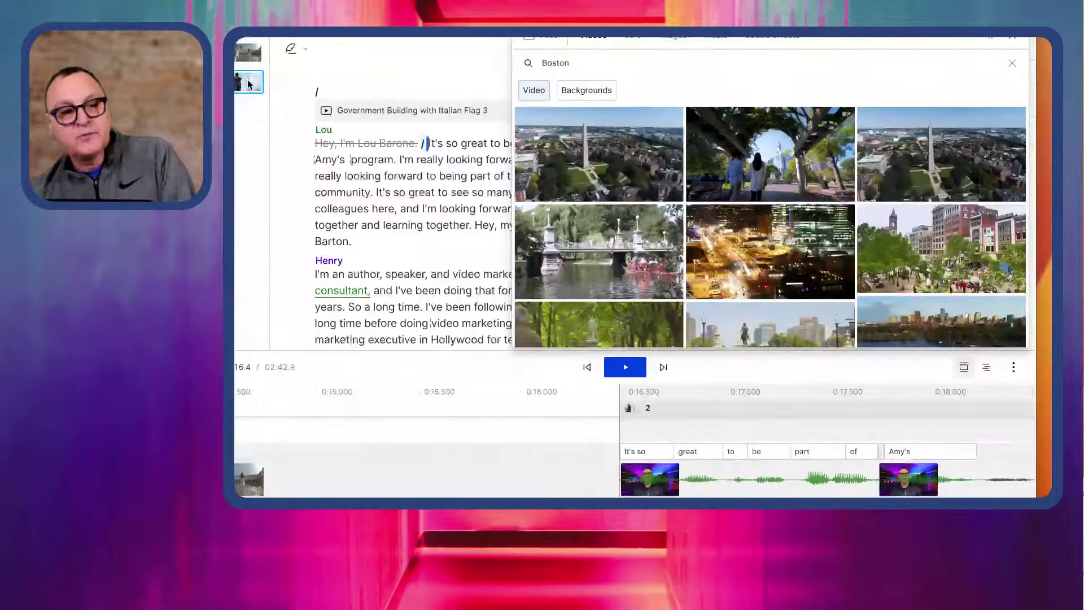
left_click(248, 84)
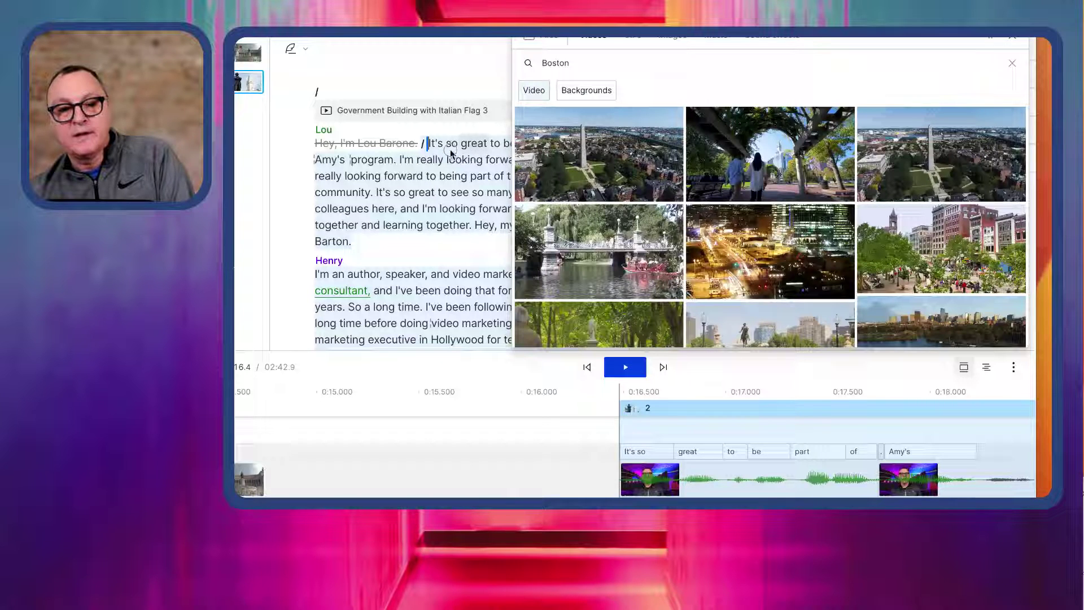
left_click(1012, 39)
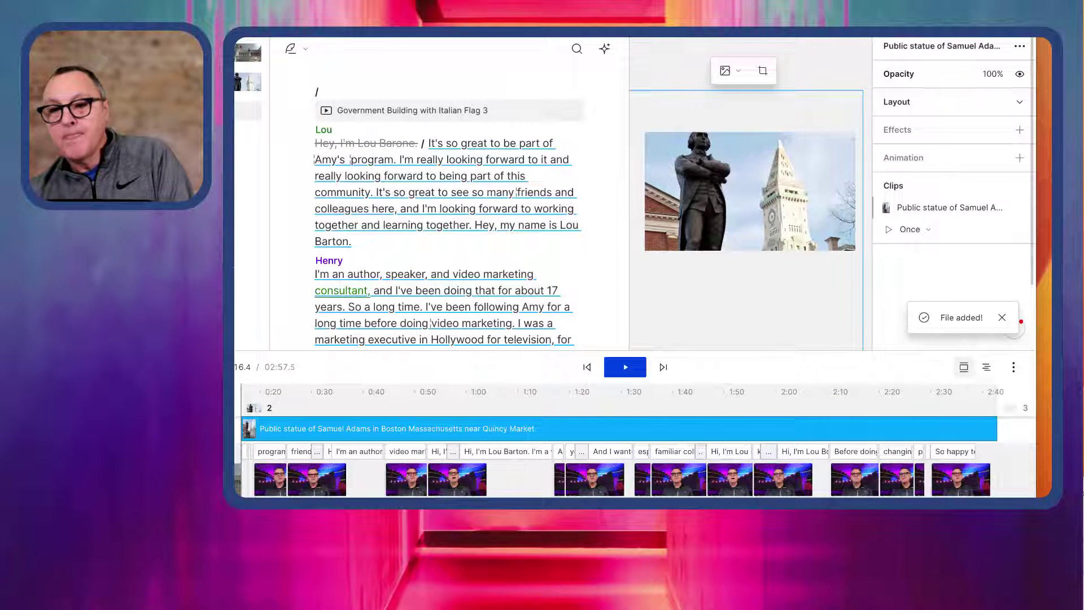
Step: Add a title reading "Boston" over the statue photo and move it up toward the top edge of the frame
left_click(663, 38)
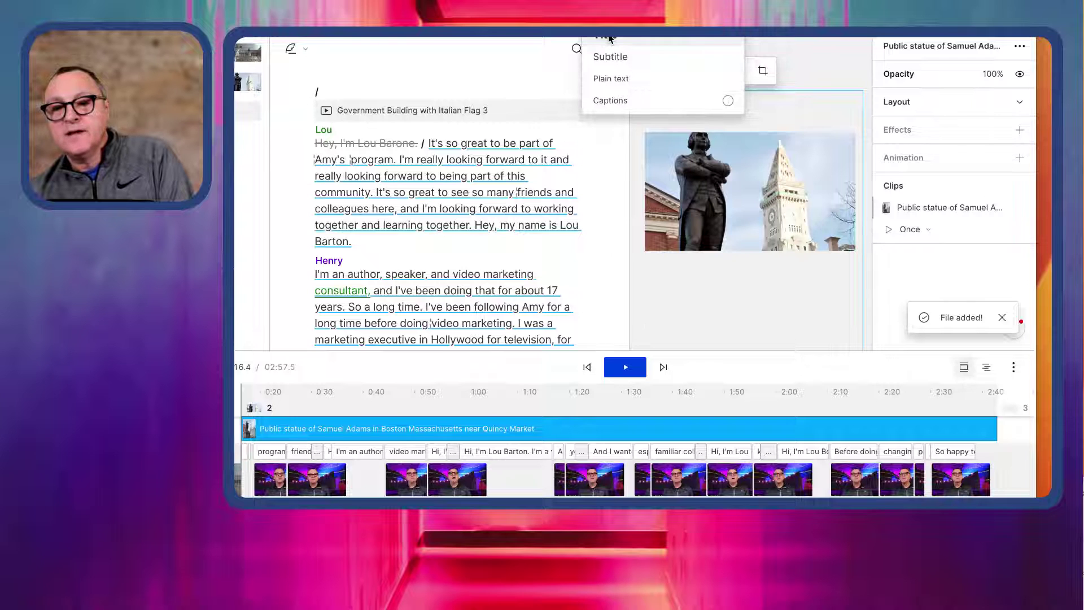
left_click(606, 85)
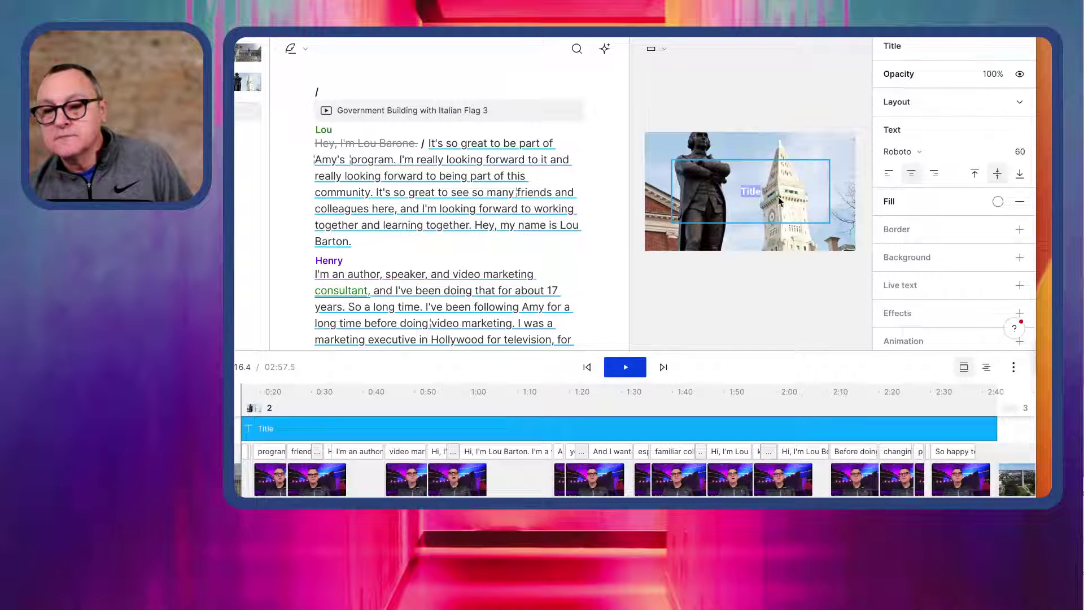
type("Boston")
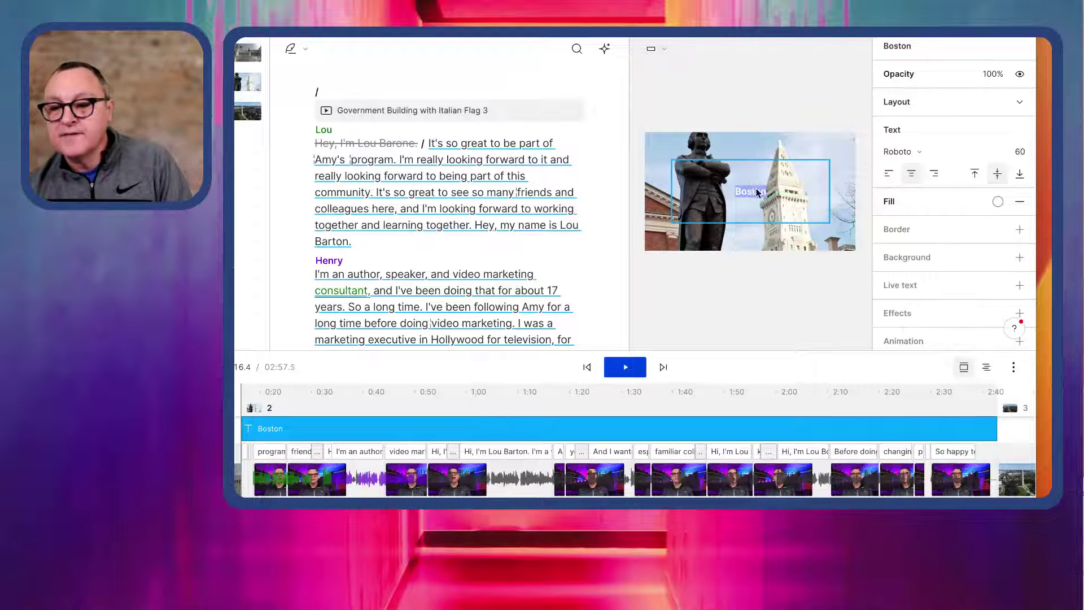
left_click_drag(668, 167, 670, 130)
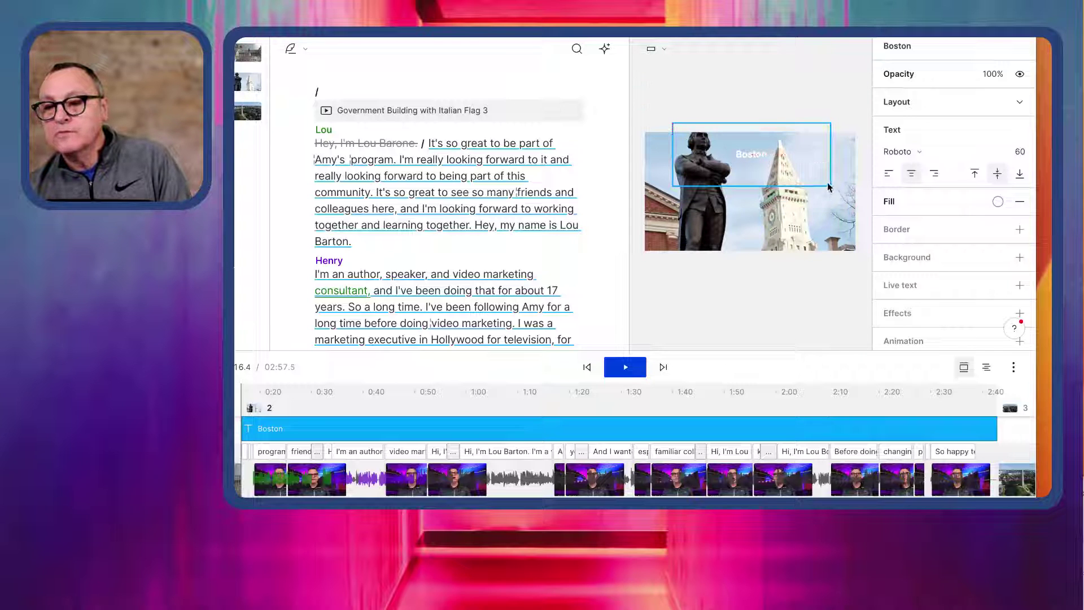
Step: Remove the "Boston" title's fill, add a background to it, and lower that background's opacity to make it transparent
double_click(770, 152)
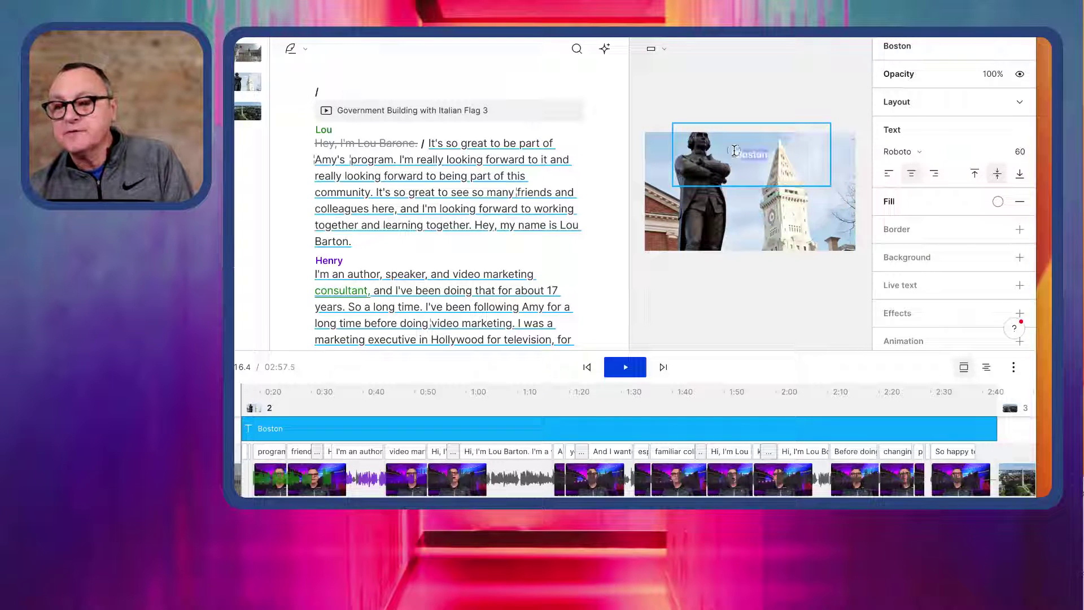
left_click(1019, 207)
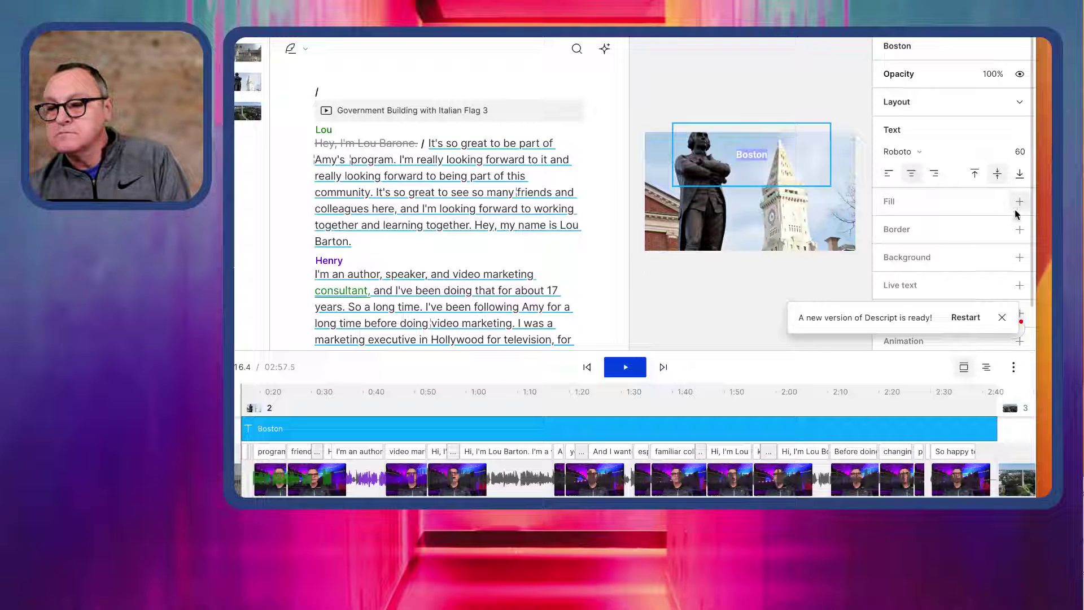
left_click(1020, 258)
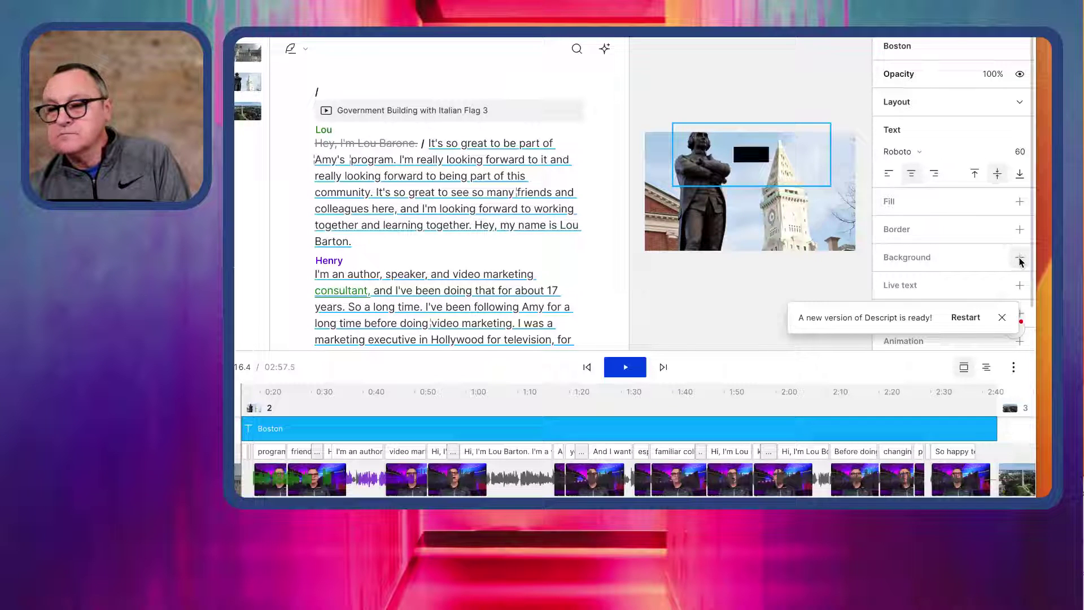
left_click(998, 258)
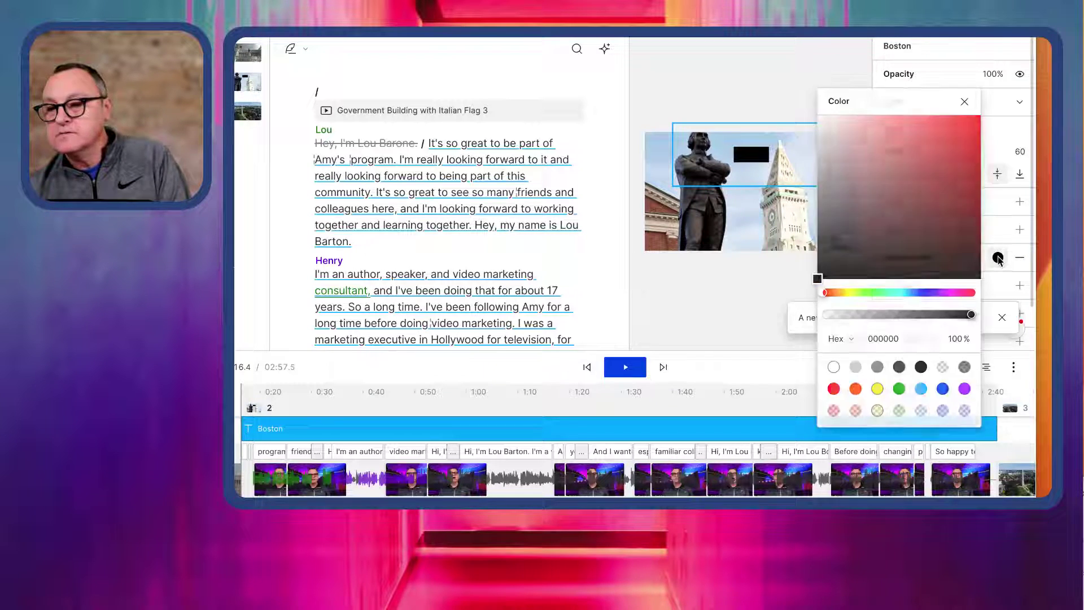
left_click(829, 314)
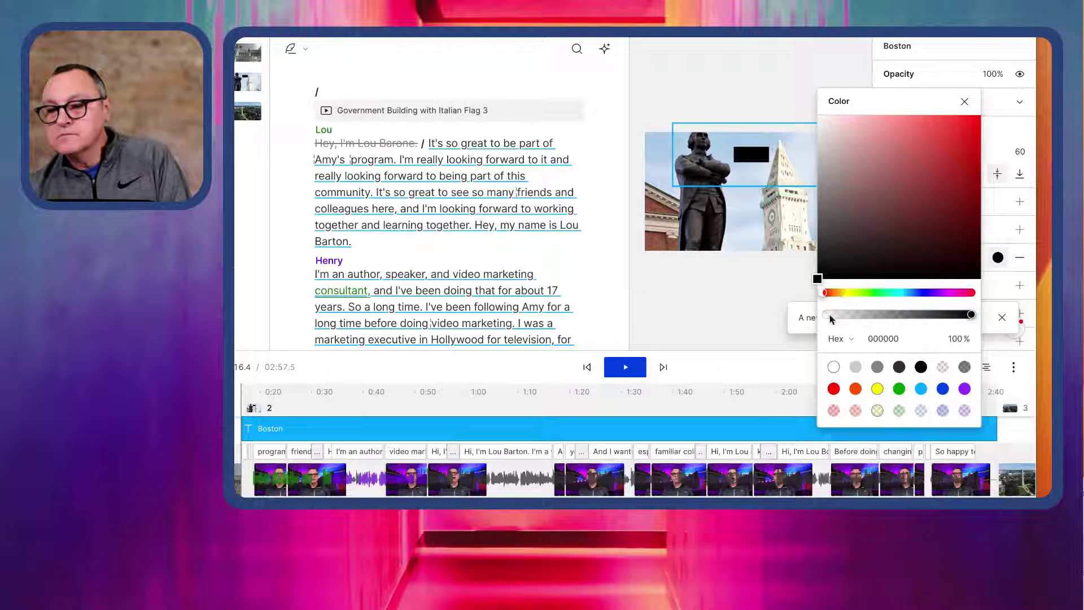
left_click(735, 163)
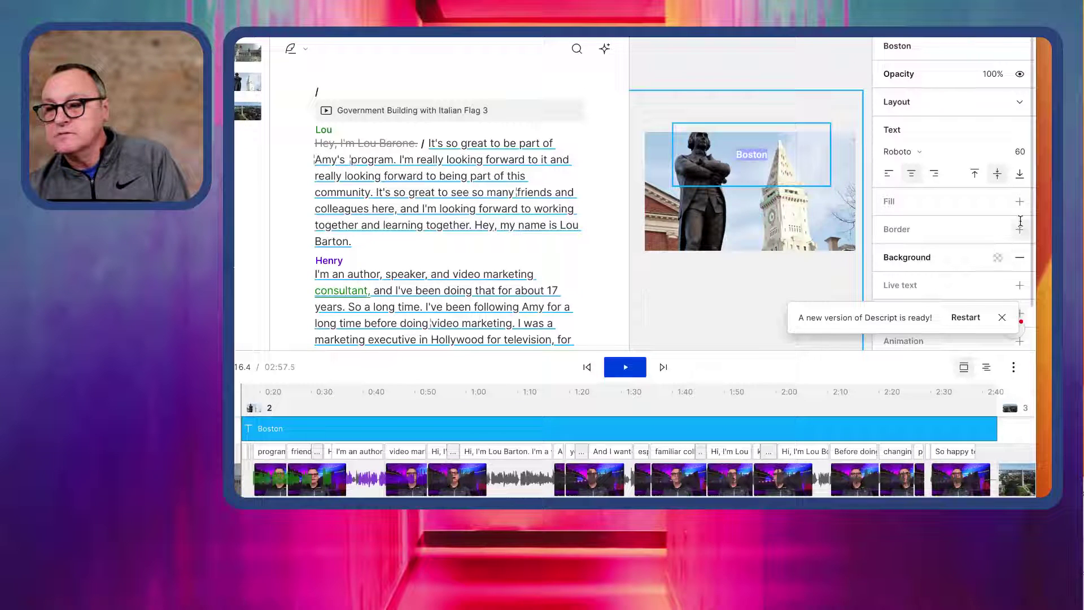
Step: Add a fill to the "Boston" title again and color it red
left_click(1020, 203)
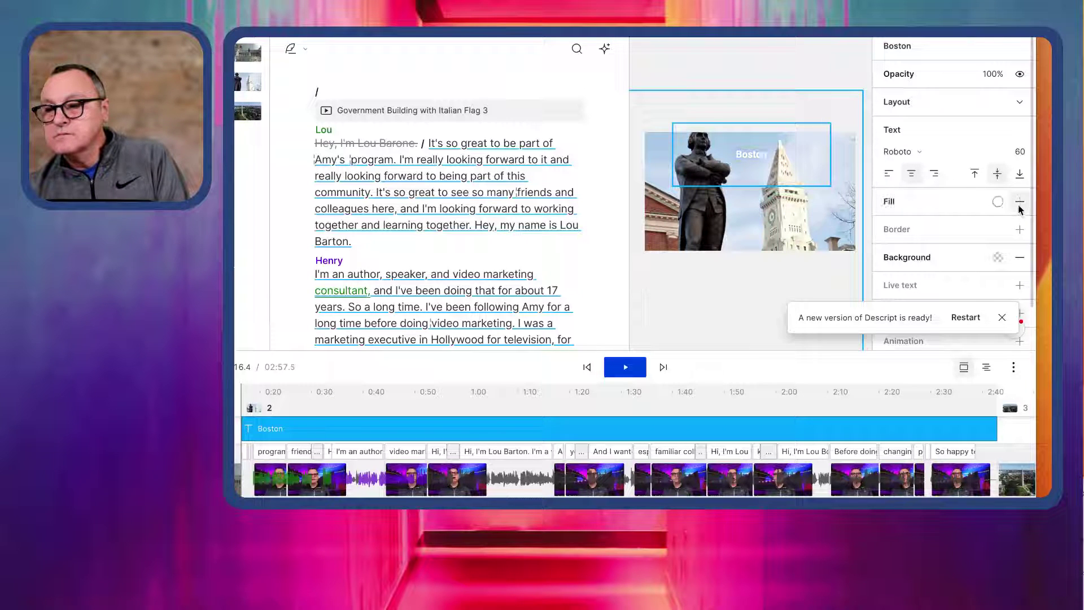
left_click(1001, 202)
left_click(968, 61)
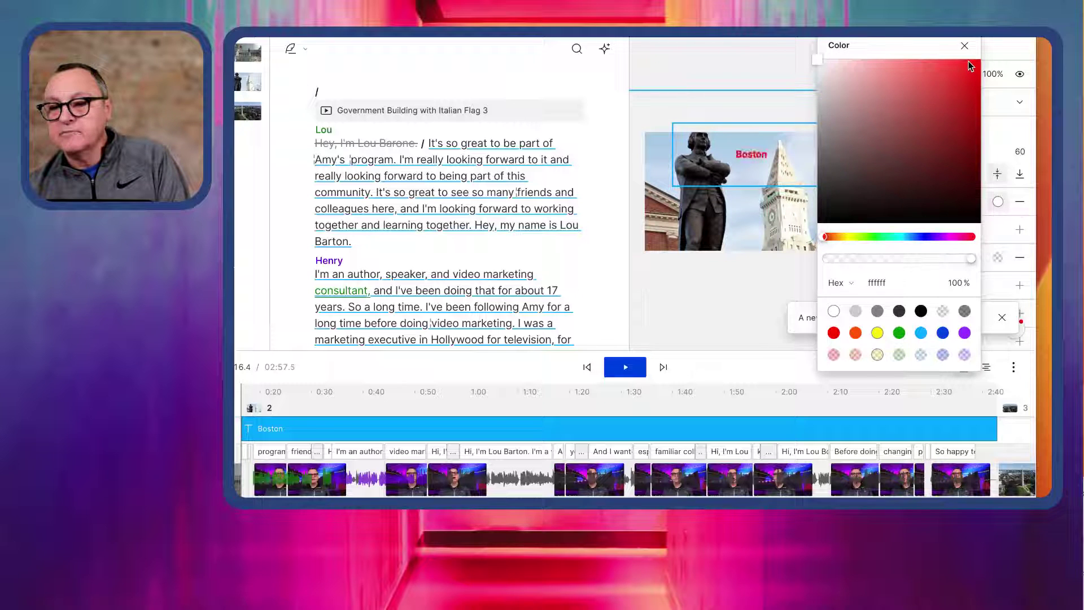
left_click(755, 233)
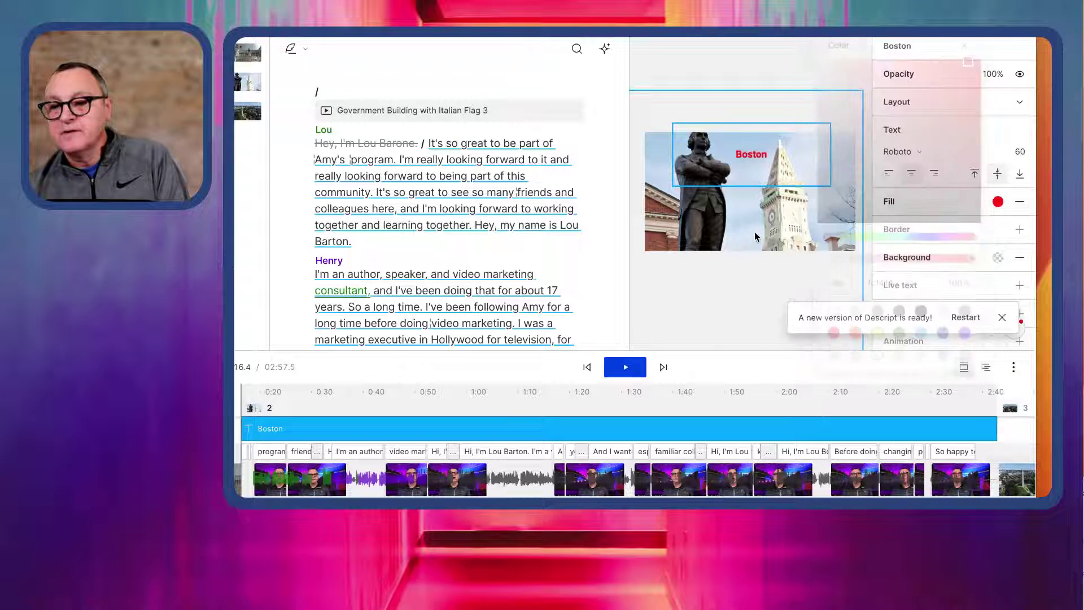
Step: Enlarge the "Boston" title's text box and position the word in the sky to the right of the clock tower
double_click(738, 154)
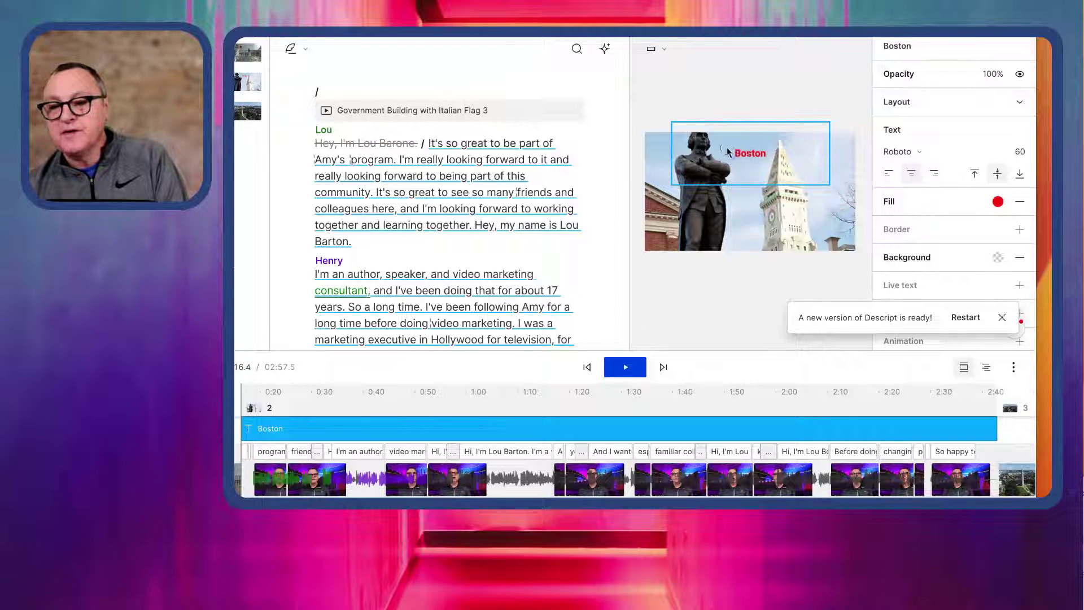
left_click_drag(724, 145, 757, 139)
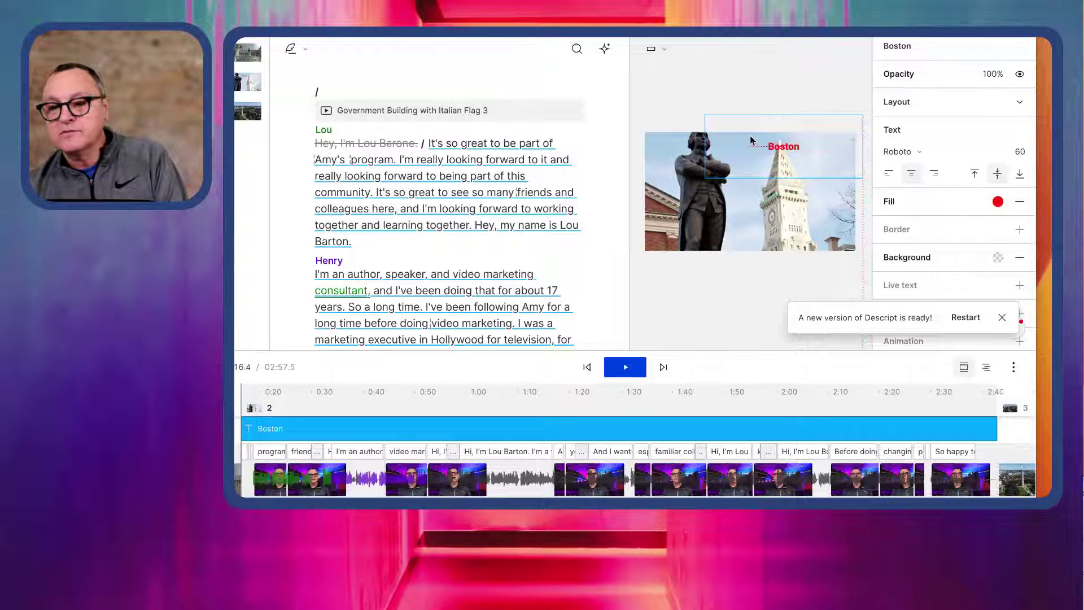
left_click_drag(706, 180, 565, 257)
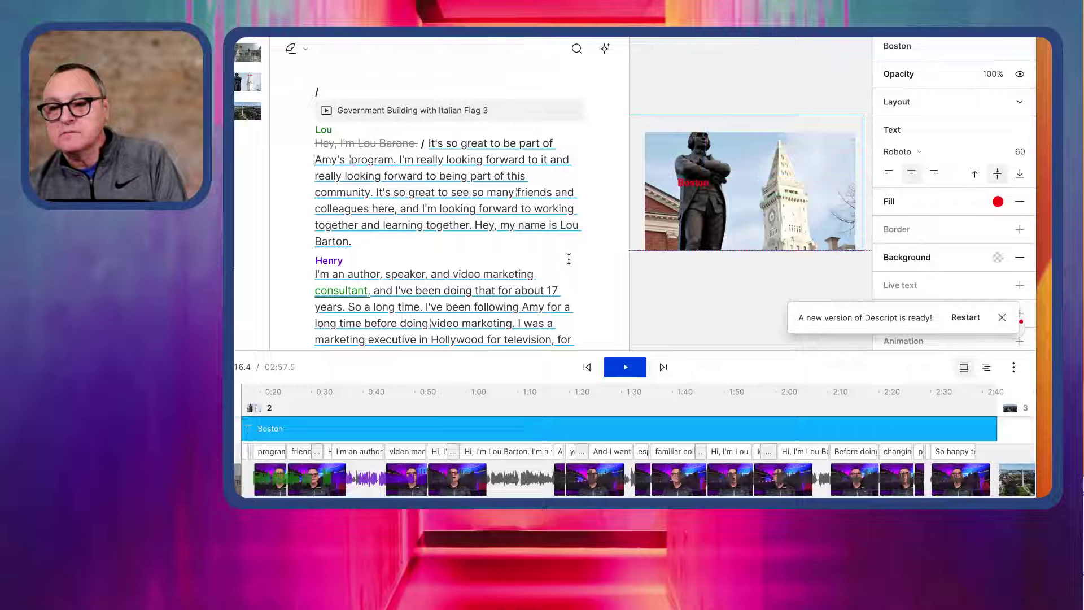
left_click_drag(723, 177, 822, 151)
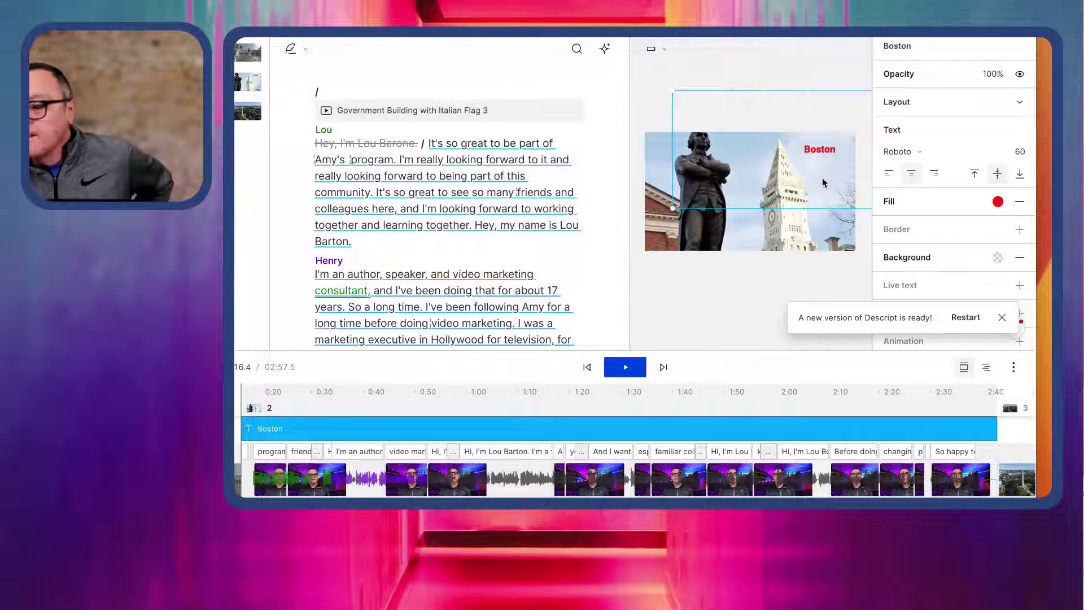
Step: Review the video export settings for the Demo composition, including the available resolutions, and close them without exporting
scroll(449, 219, "up", 1)
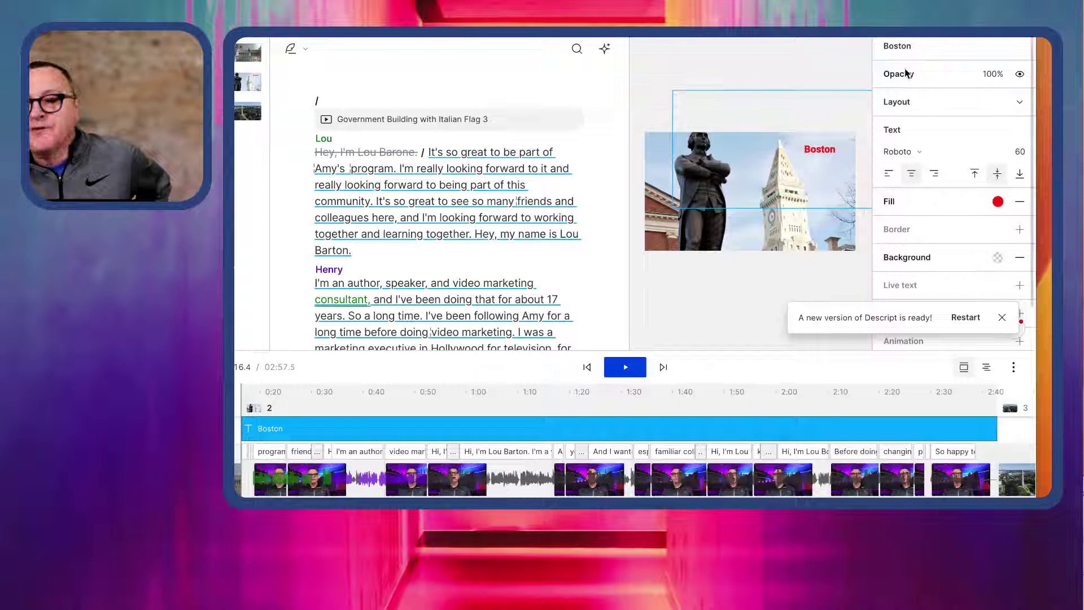
key("ctrl+e")
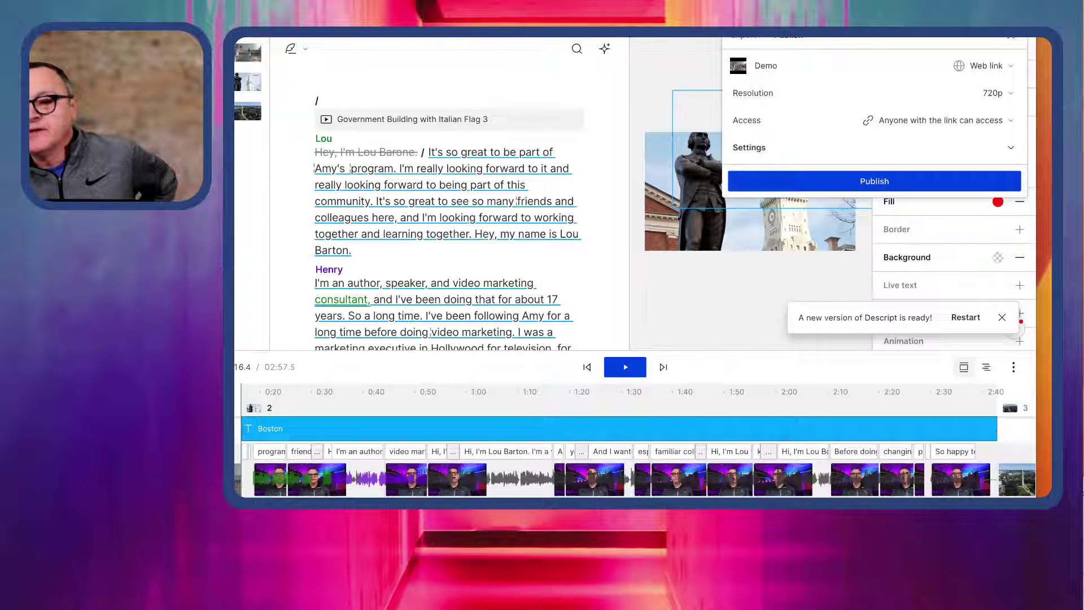
left_click(744, 36)
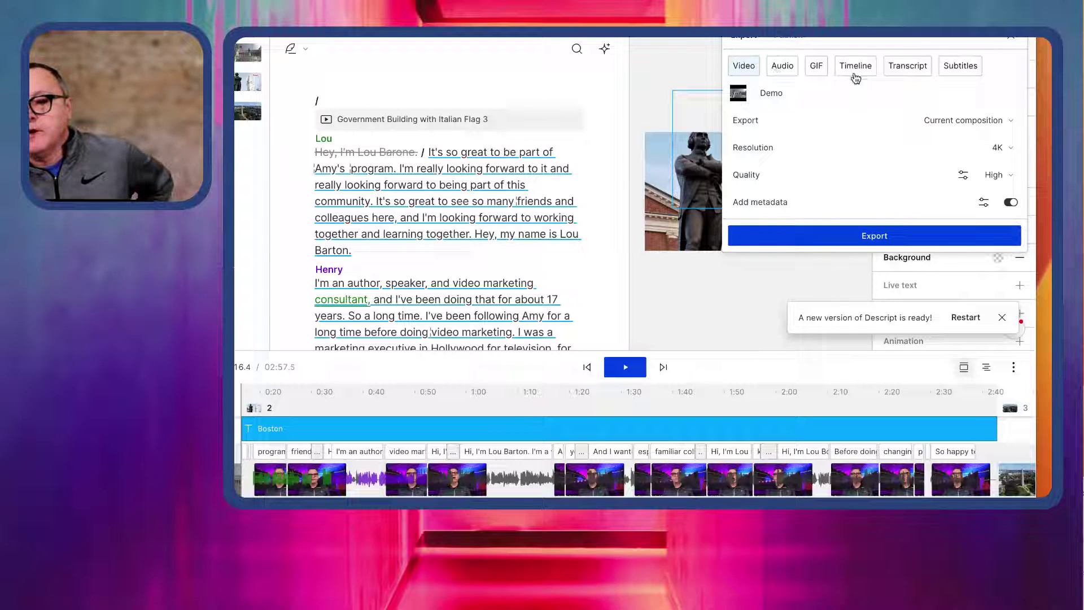
left_click(1004, 149)
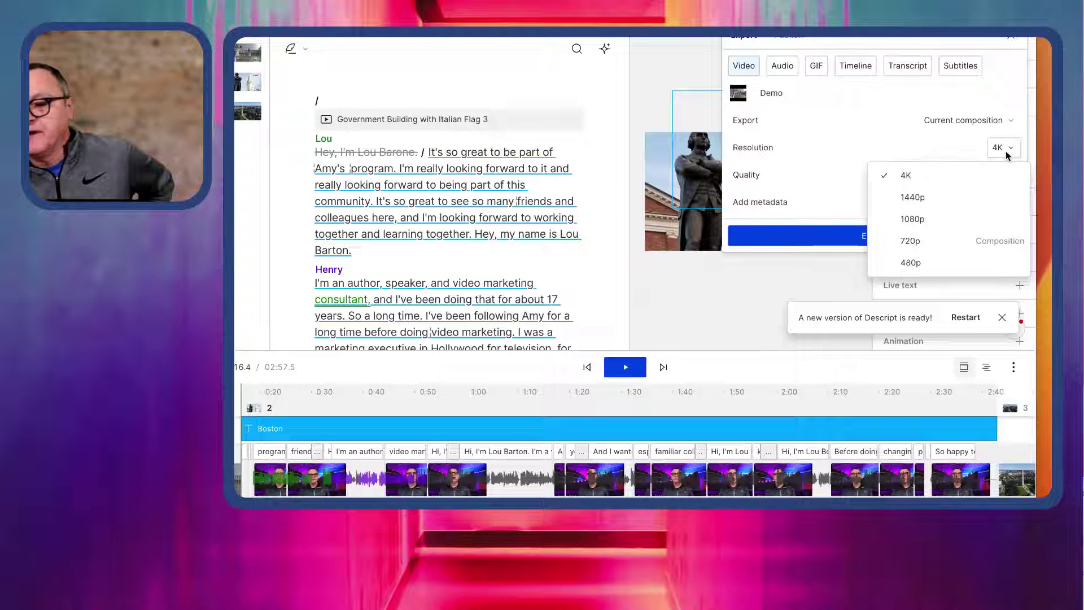
left_click(1005, 150)
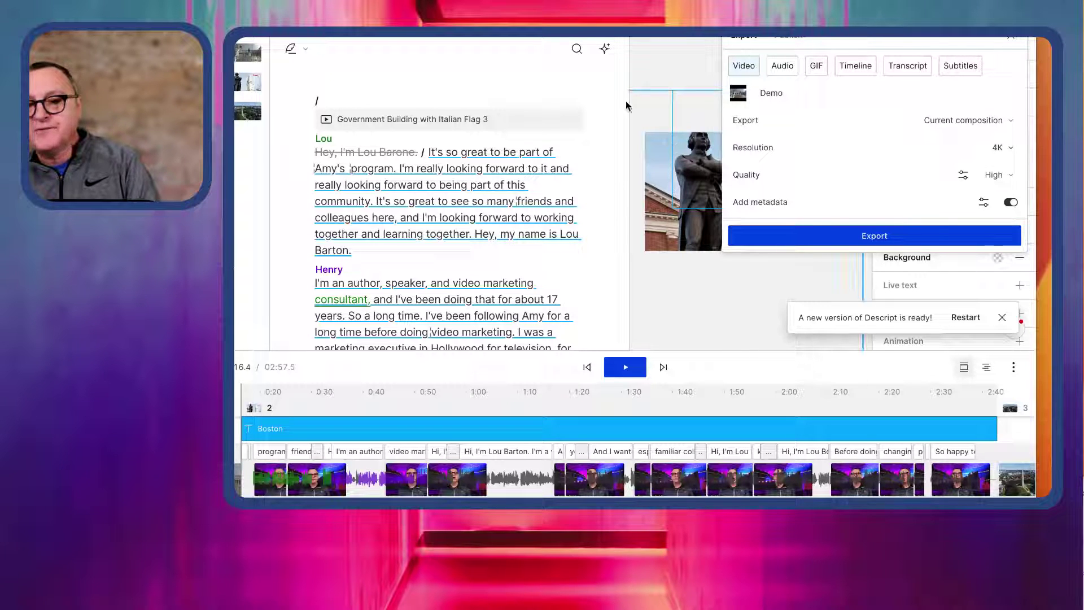
left_click(1012, 38)
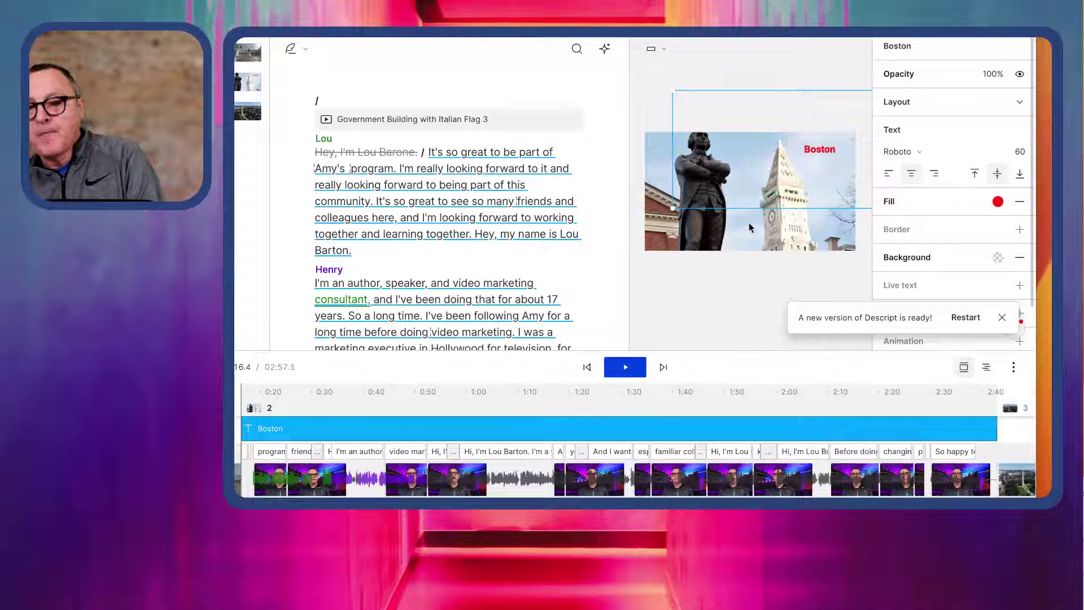
Step: Move aside and delete scene 2's "Boston" title, statue photo and Government Building layers to uncover the New York clip, and select that clip
left_click_drag(737, 233, 719, 274)
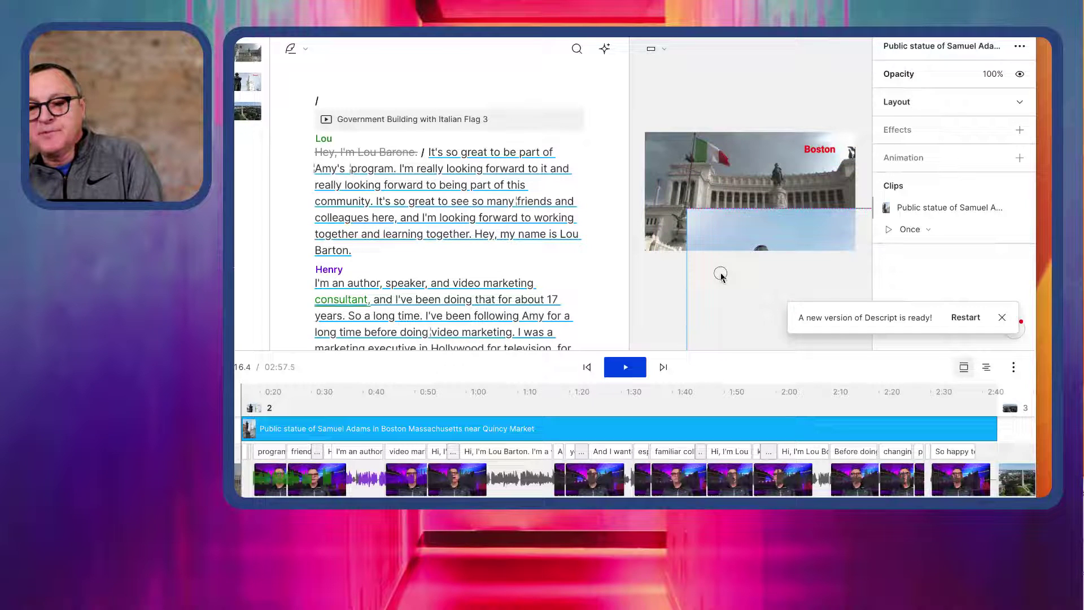
left_click_drag(689, 167, 782, 185)
left_click_drag(692, 171, 746, 166)
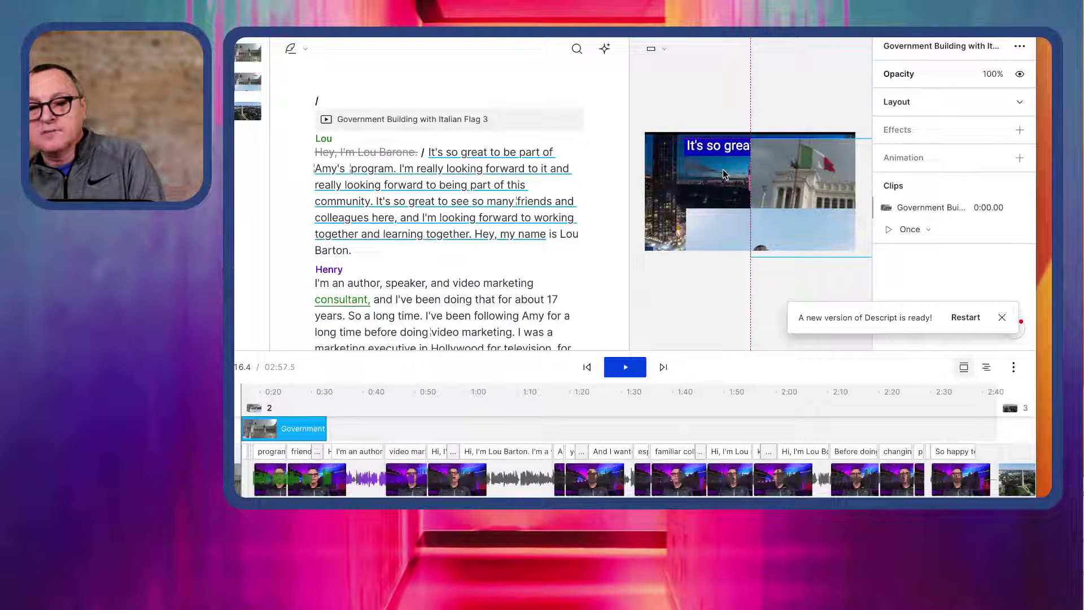
left_click(780, 164)
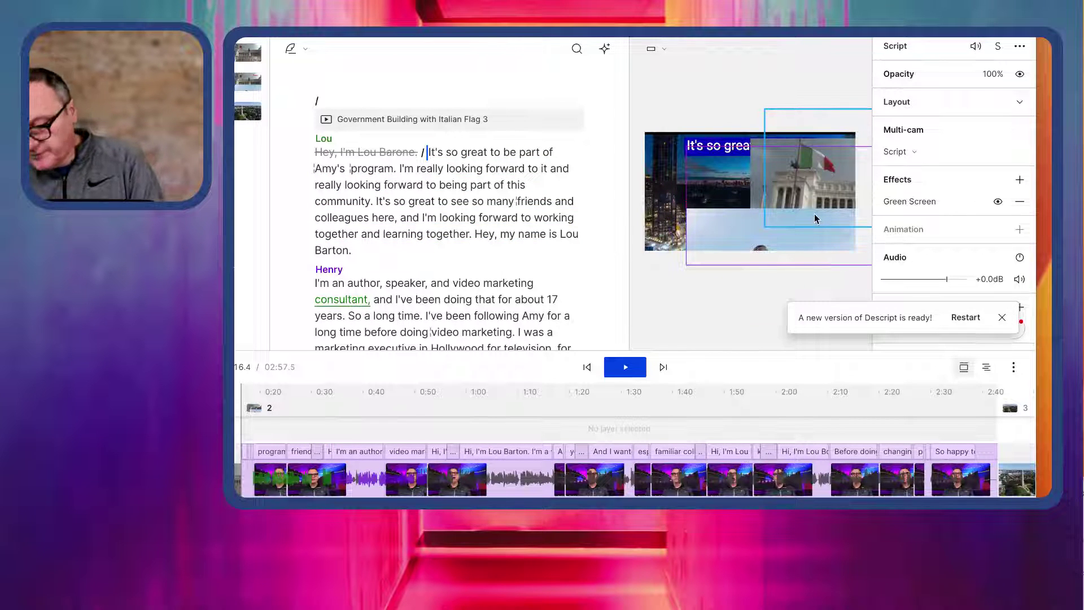
left_click(782, 232)
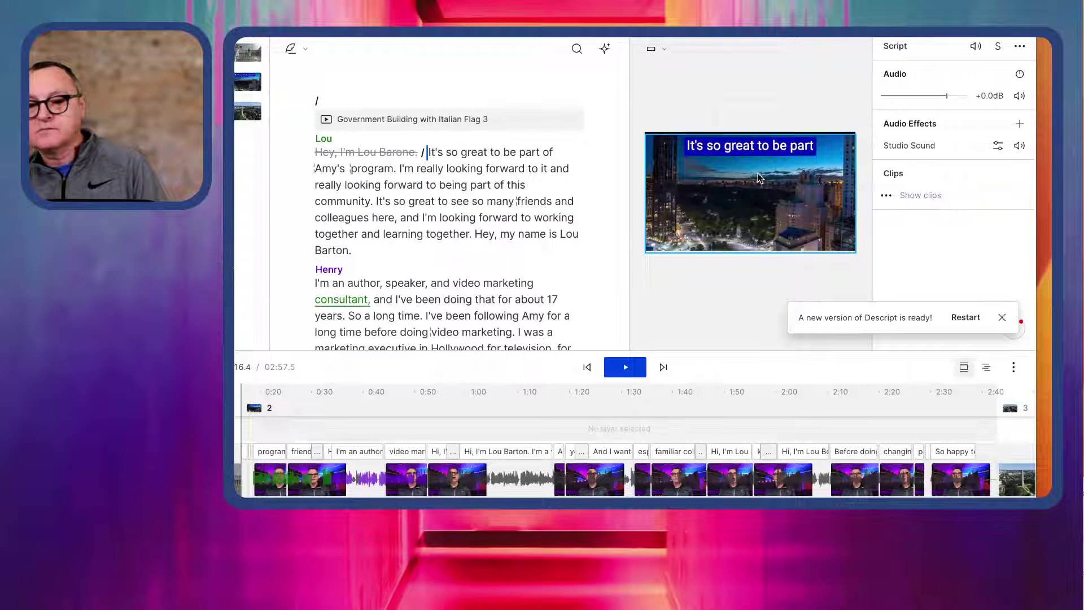
left_click(758, 176)
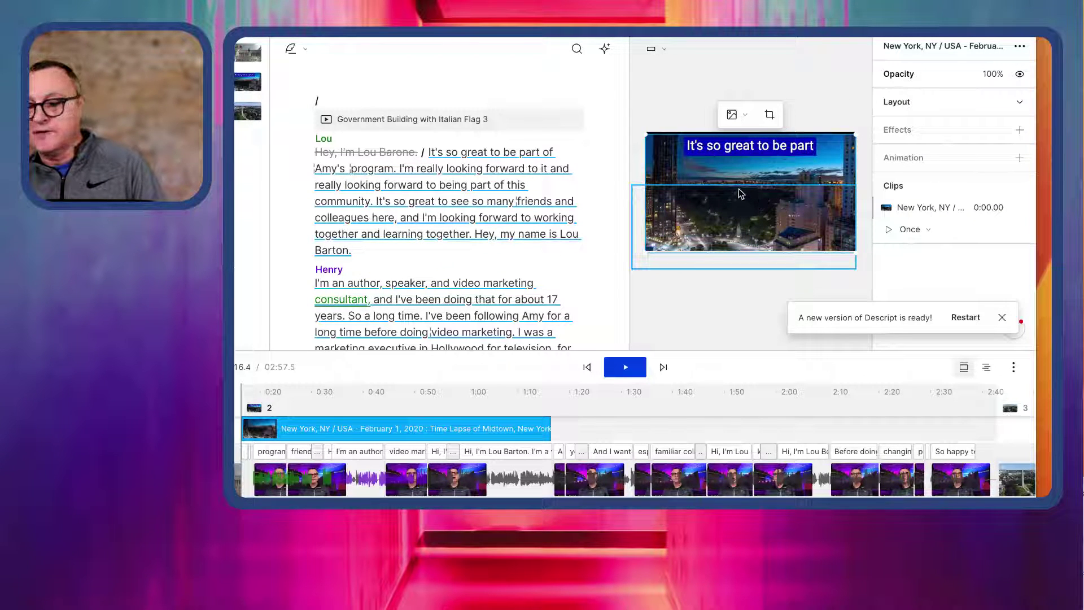